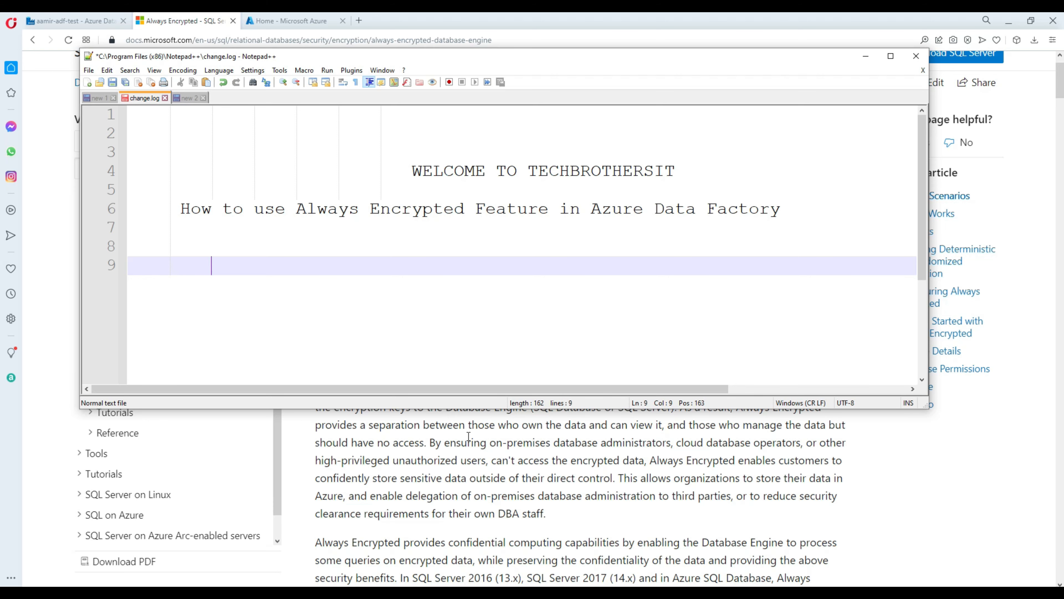
Step: Minimize Notepad++ to reveal the Always Encrypted docs and highlight the Azure SQL storage phrase
{"action": "left_click", "coordinate": [301, 441]}
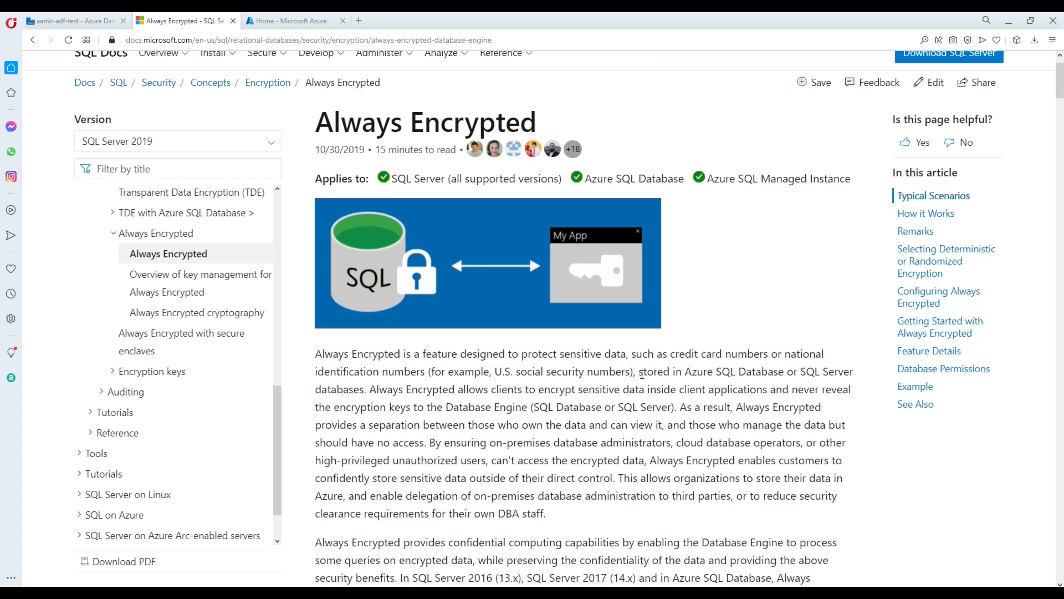
{"action": "left_click_drag", "start_coordinate": [642, 375], "coordinate": [855, 378]}
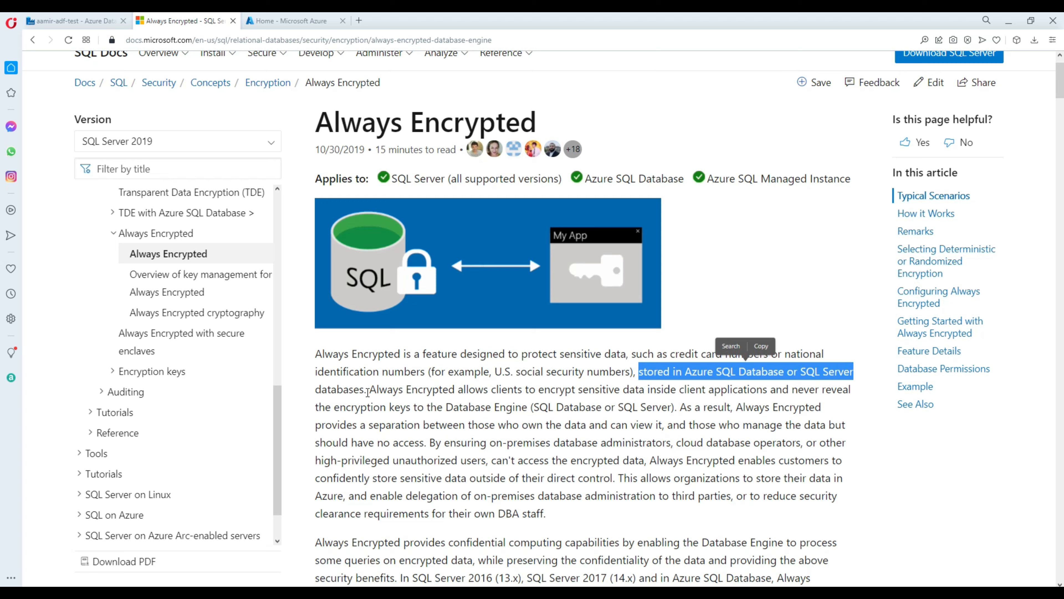
{"action": "left_click_drag", "start_coordinate": [367, 392], "coordinate": [315, 353]}
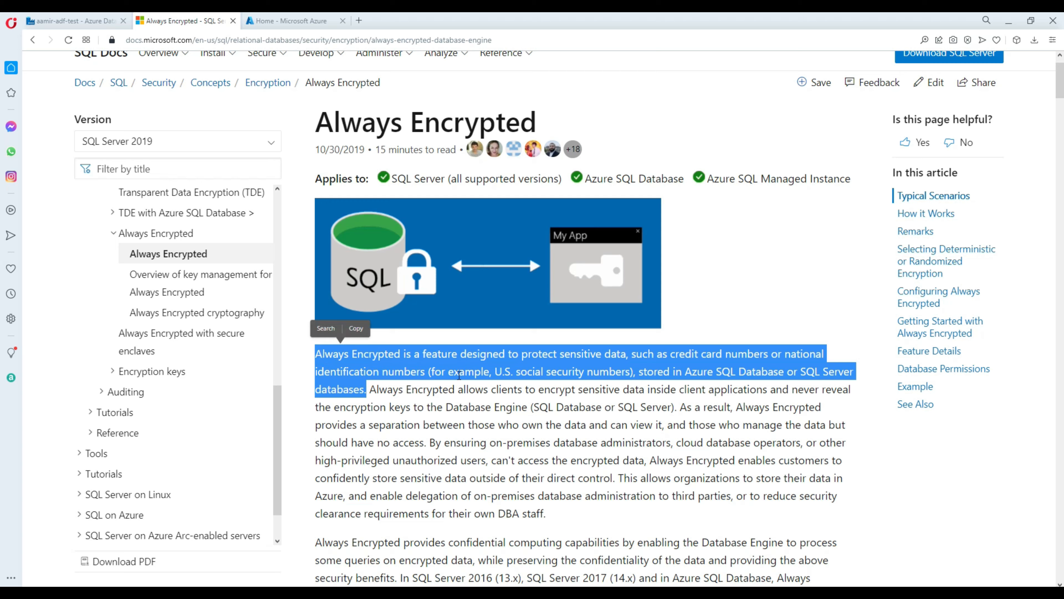
{"action": "left_click", "coordinate": [761, 360]}
{"action": "double_click", "coordinate": [699, 372]}
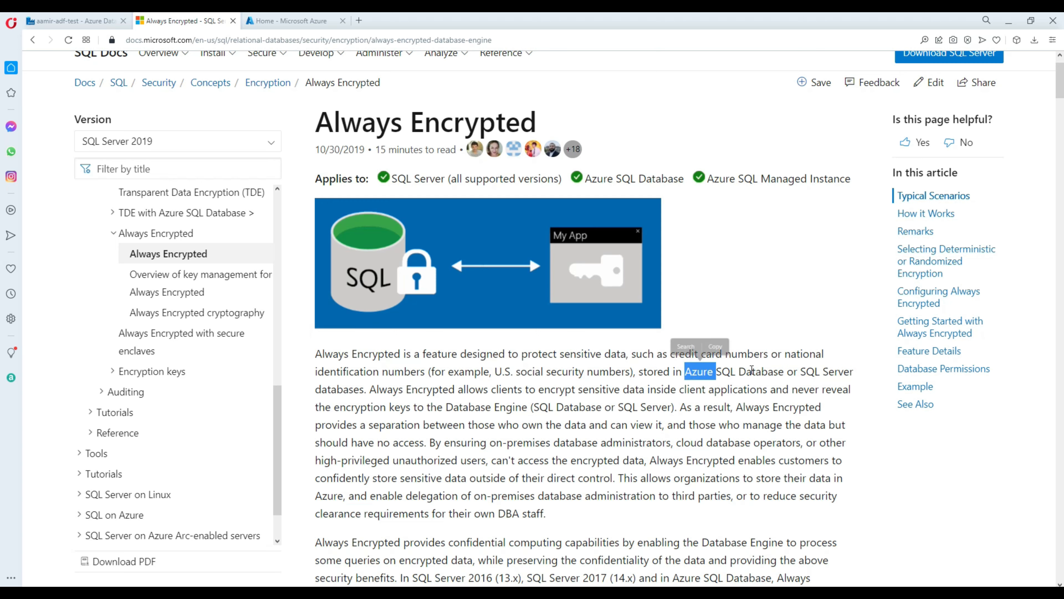
{"action": "left_click", "coordinate": [797, 369]}
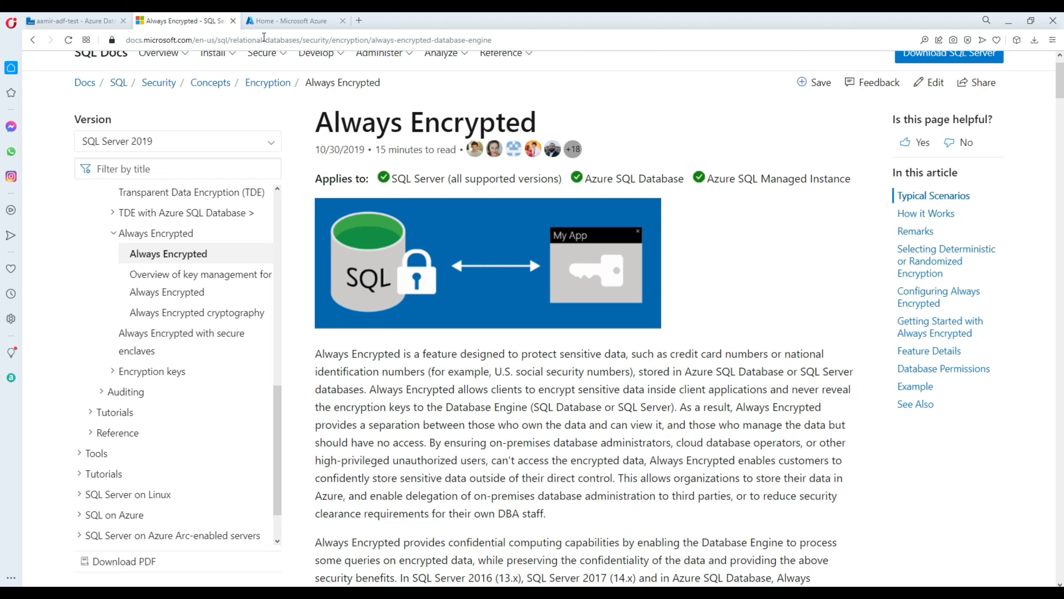
{"action": "left_click", "coordinate": [281, 23]}
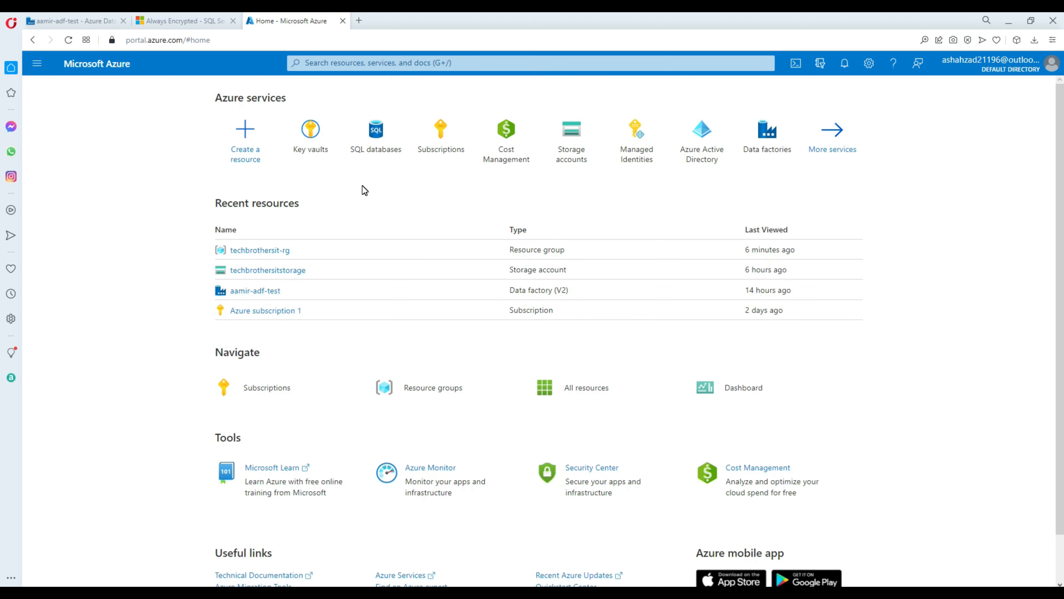
Step: Start creating a new database from the SQL databases list
{"action": "mouse_move", "coordinate": [372, 146]}
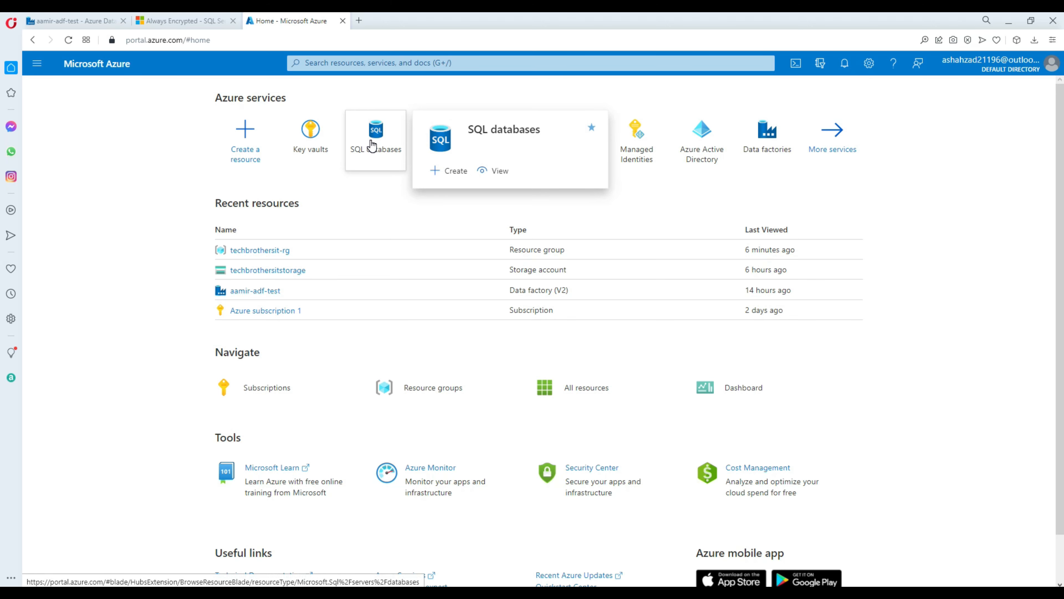
{"action": "left_click", "coordinate": [376, 148]}
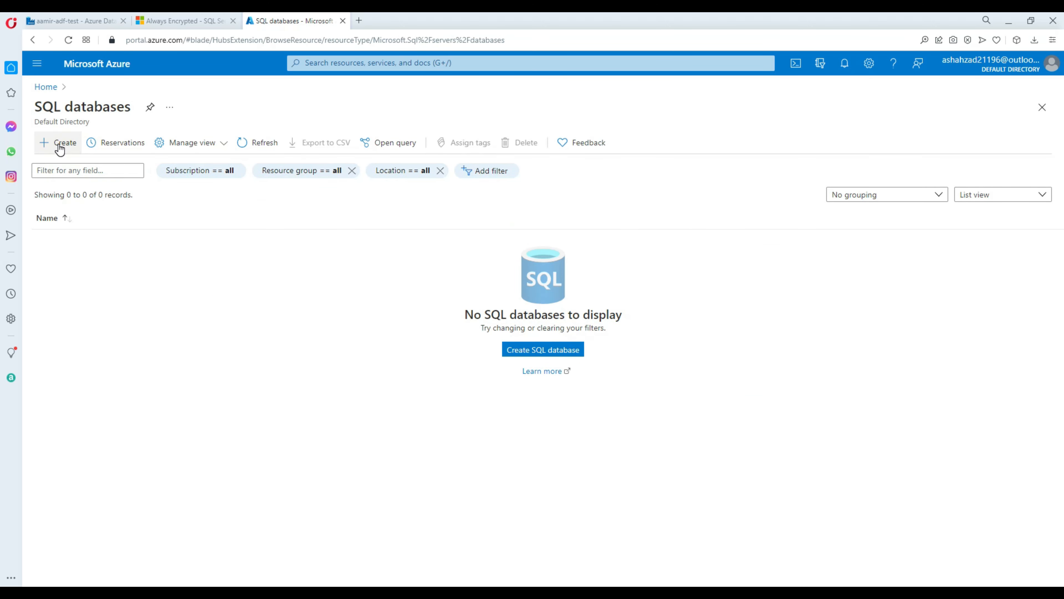
{"action": "left_click", "coordinate": [59, 147]}
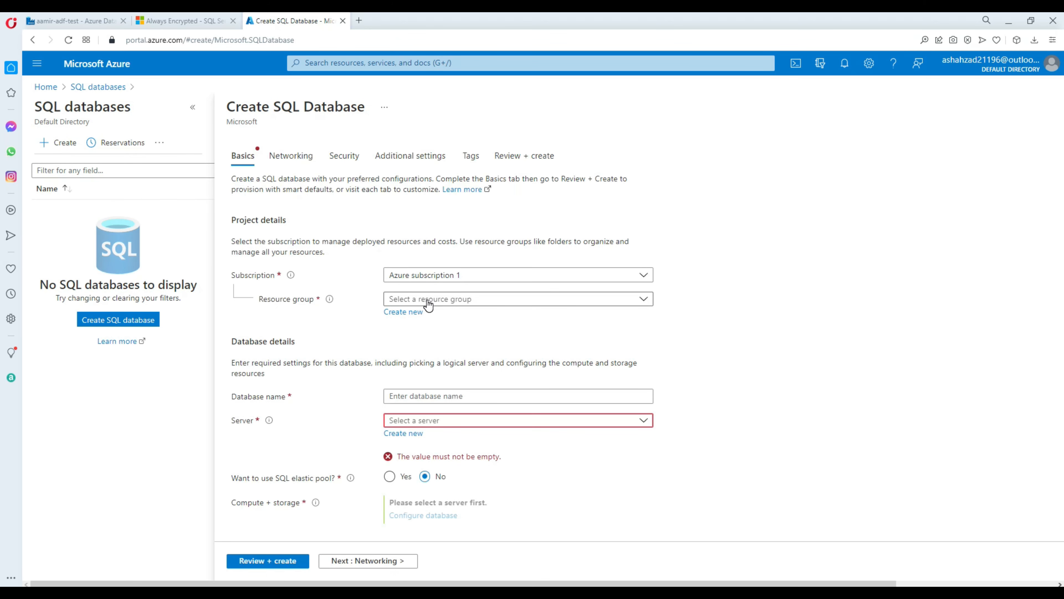
Step: Choose resource group techbrothersit-rg, name the database tbitdb, and begin a new server
{"action": "left_click", "coordinate": [436, 298]}
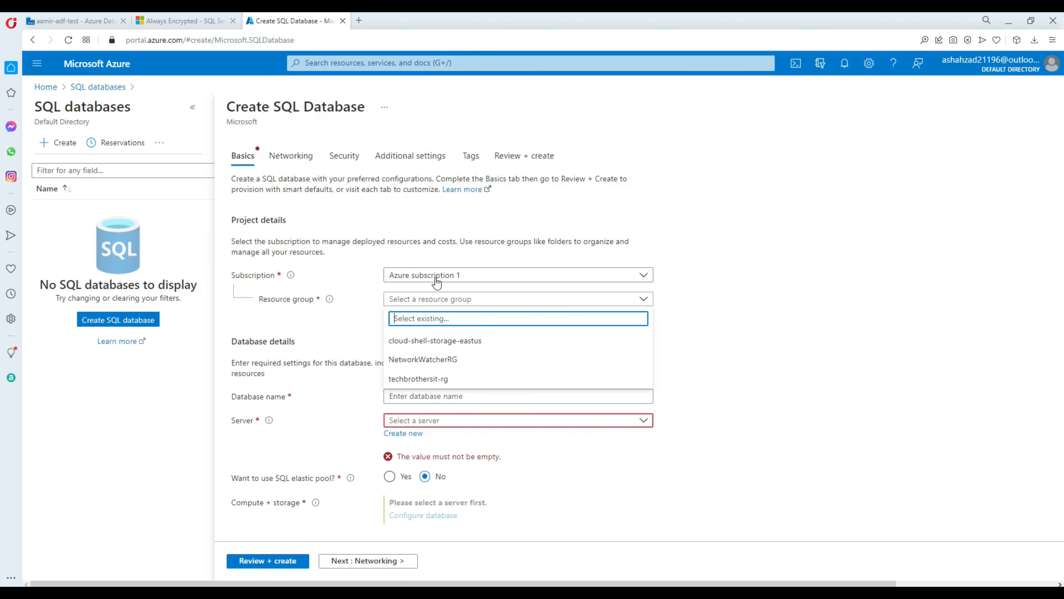
{"action": "left_click", "coordinate": [443, 379]}
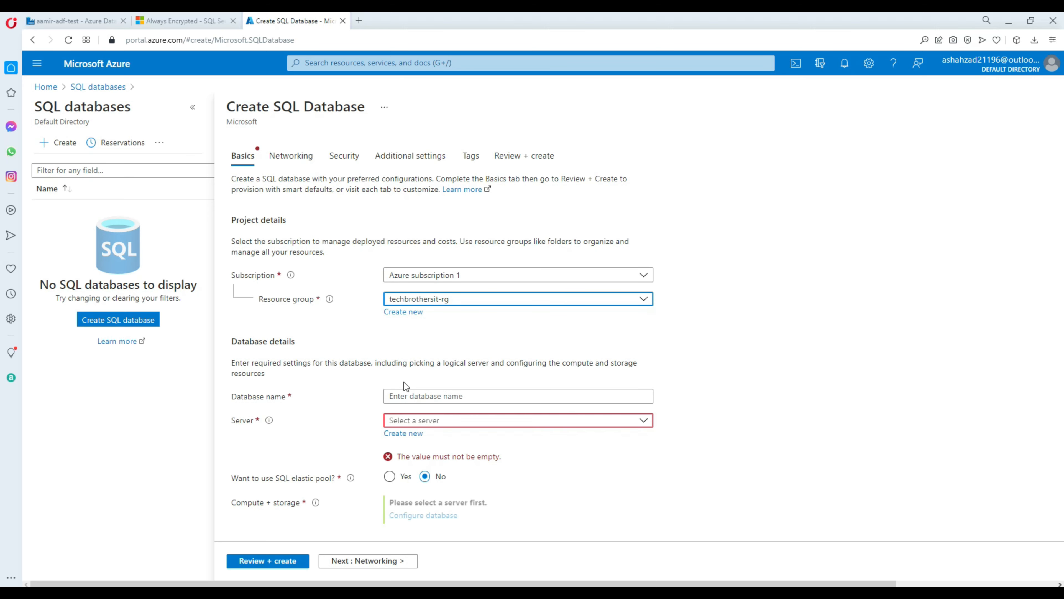
{"action": "left_click", "coordinate": [413, 396]}
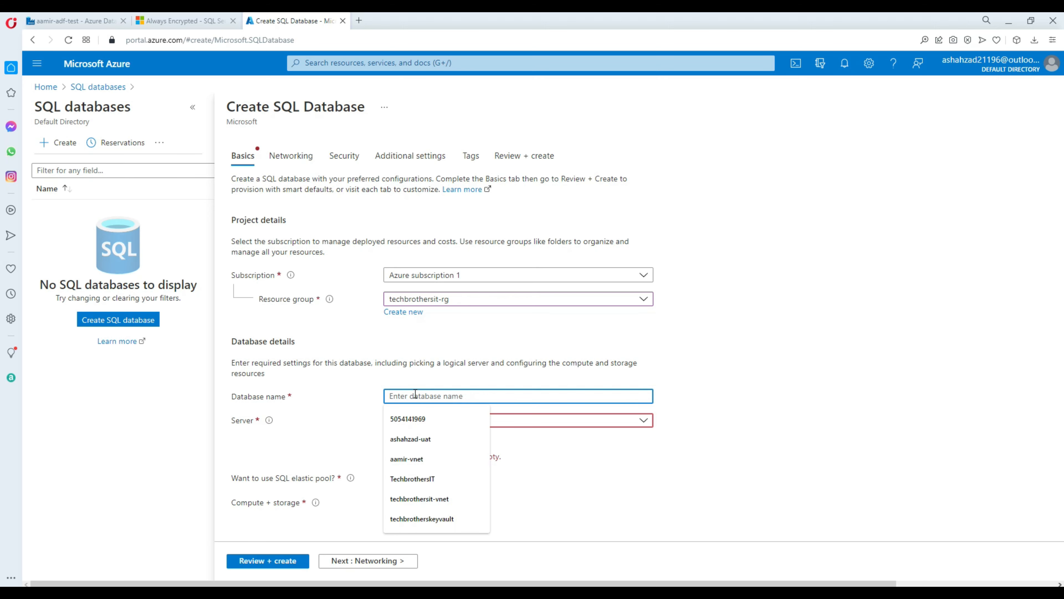
{"action": "type", "text": "tbitdb"}
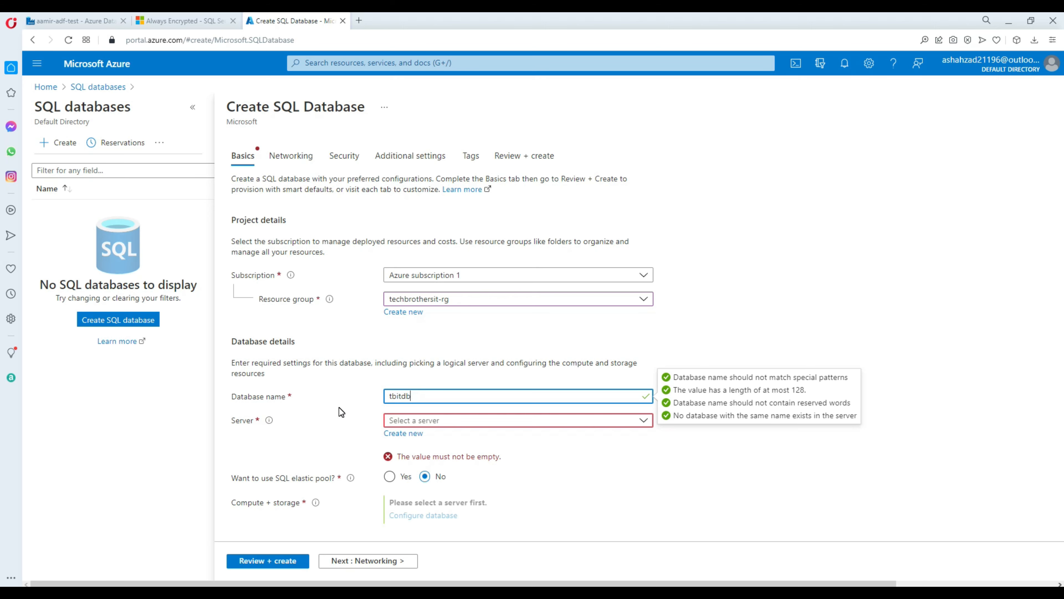
{"action": "left_click", "coordinate": [403, 436]}
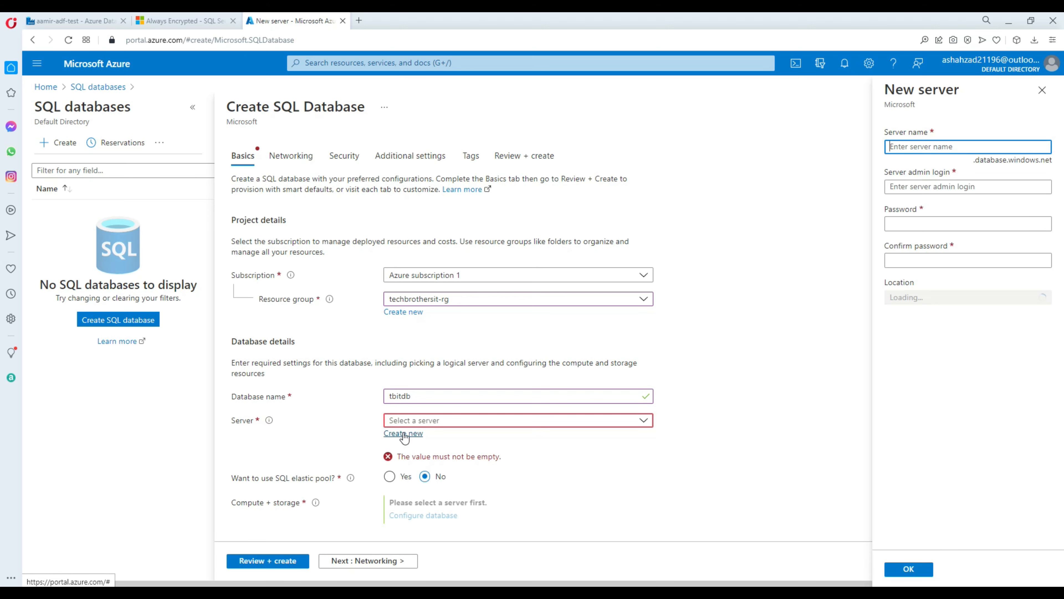
Step: Create server techbrotherserver in East US with admin login tbuser and a password, and attach it
{"action": "type", "text": "t"}
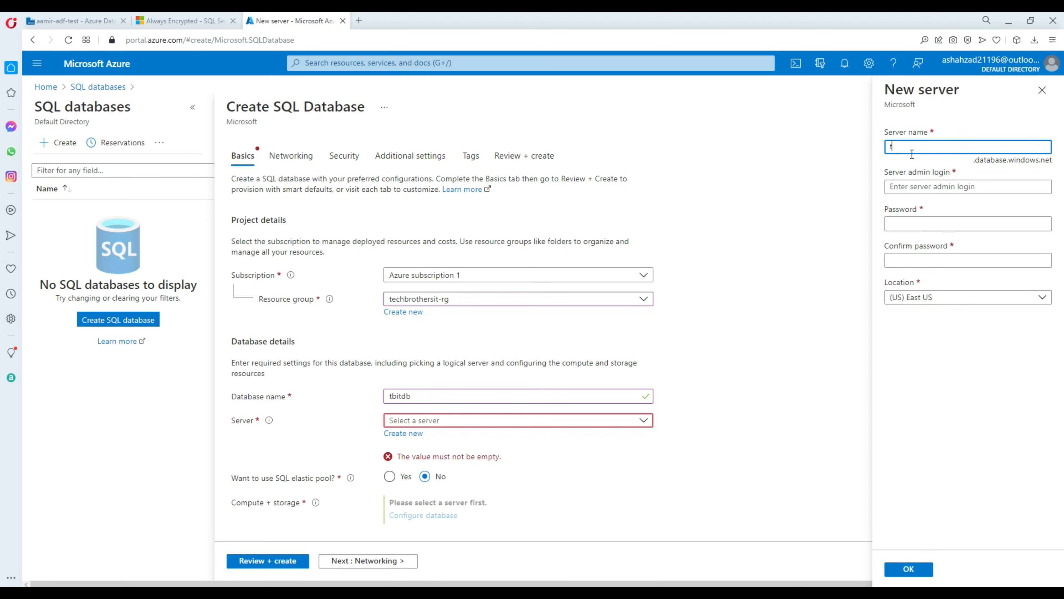
{"action": "type", "text": "echbrotherserver"}
{"action": "left_click", "coordinate": [877, 160]}
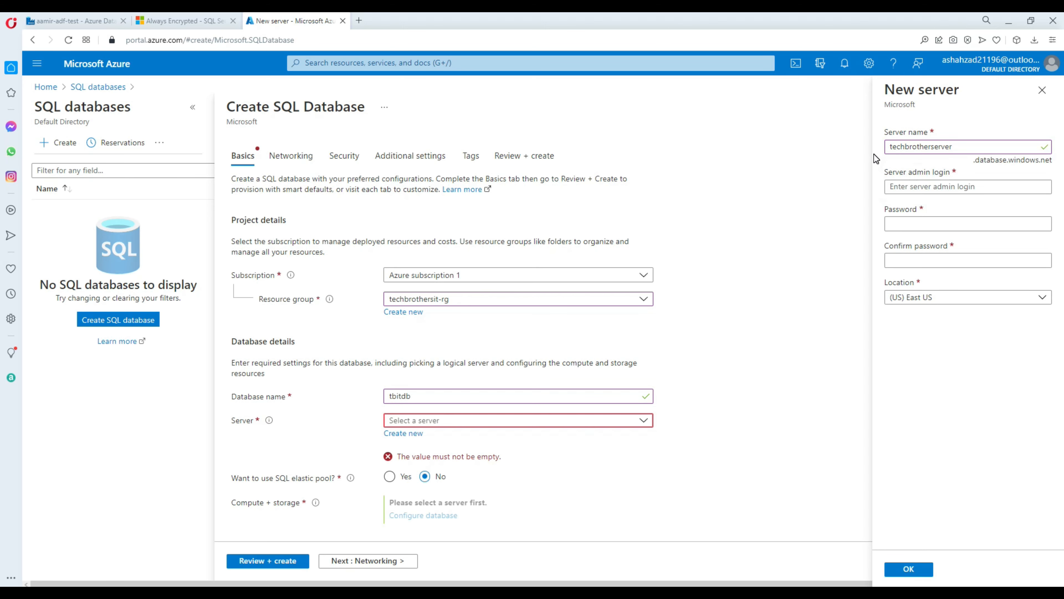
{"action": "left_click", "coordinate": [922, 187]}
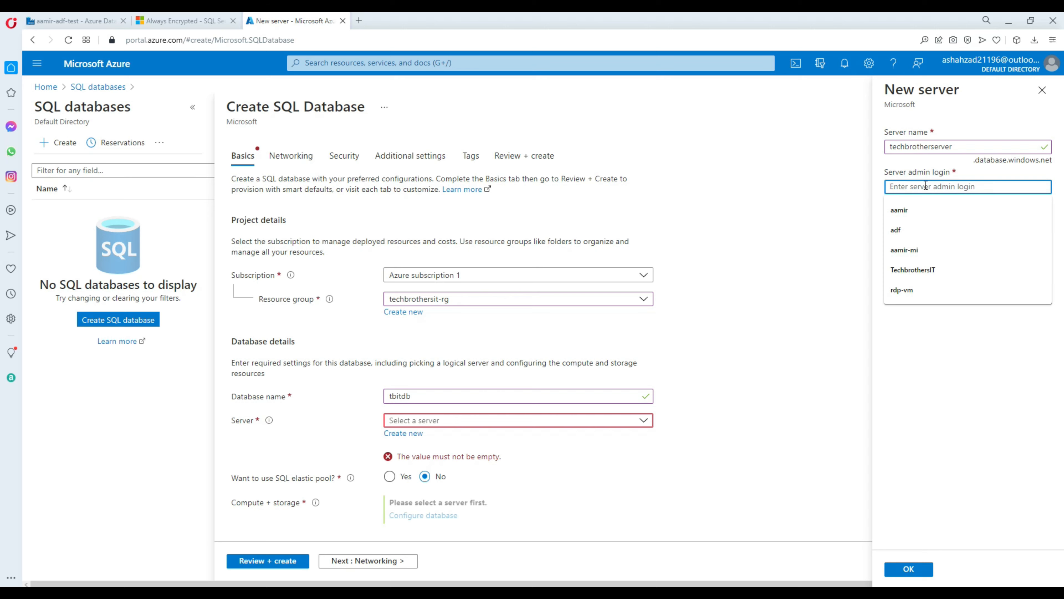
{"action": "type", "text": "tbuser"}
{"action": "key", "text": "Tab"}
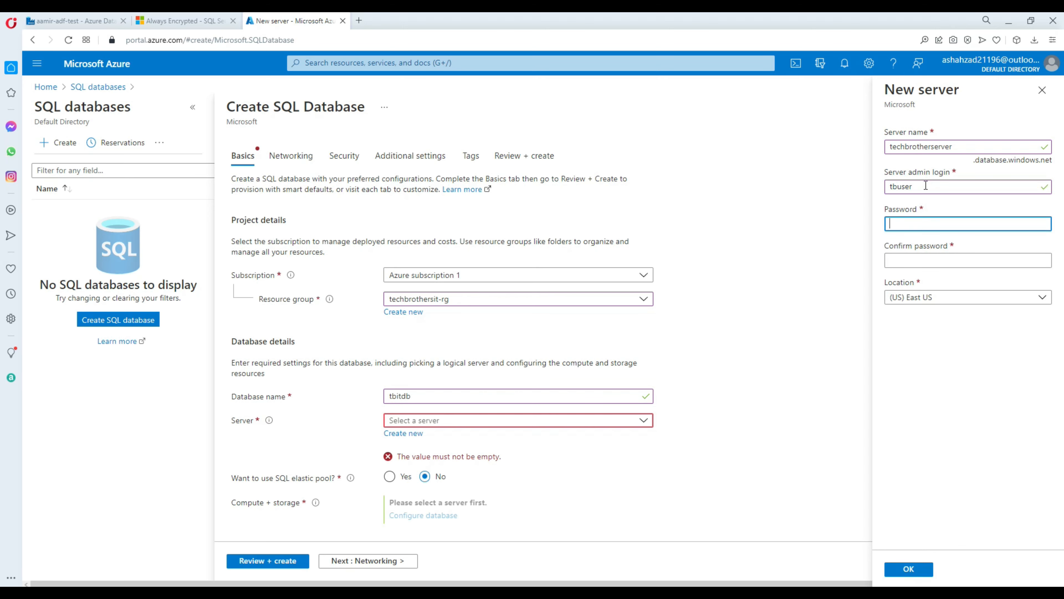
{"action": "type", "text": "•"}
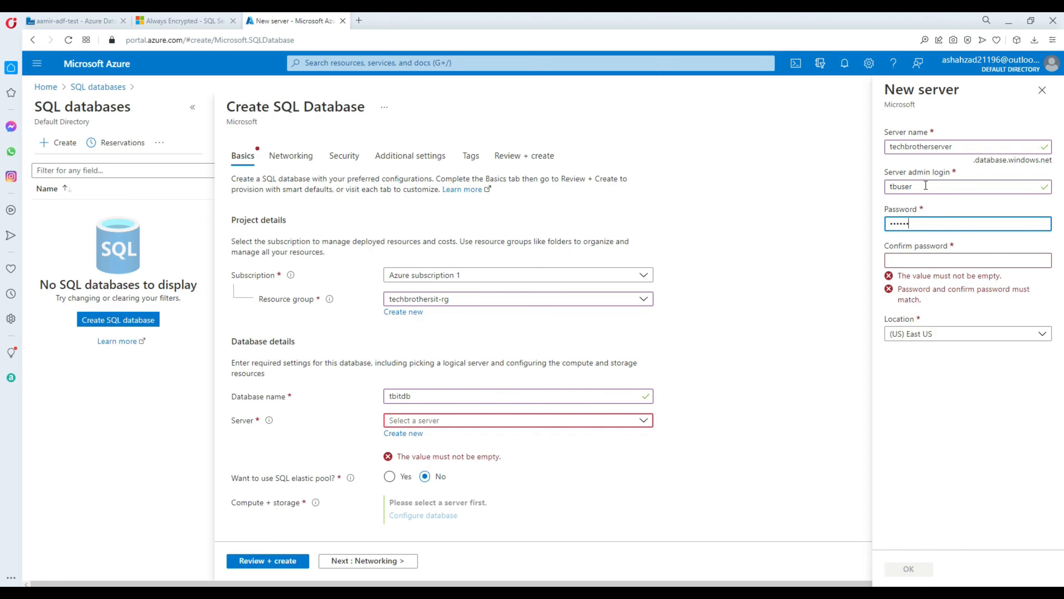
{"action": "type", "text": "••••••••"}
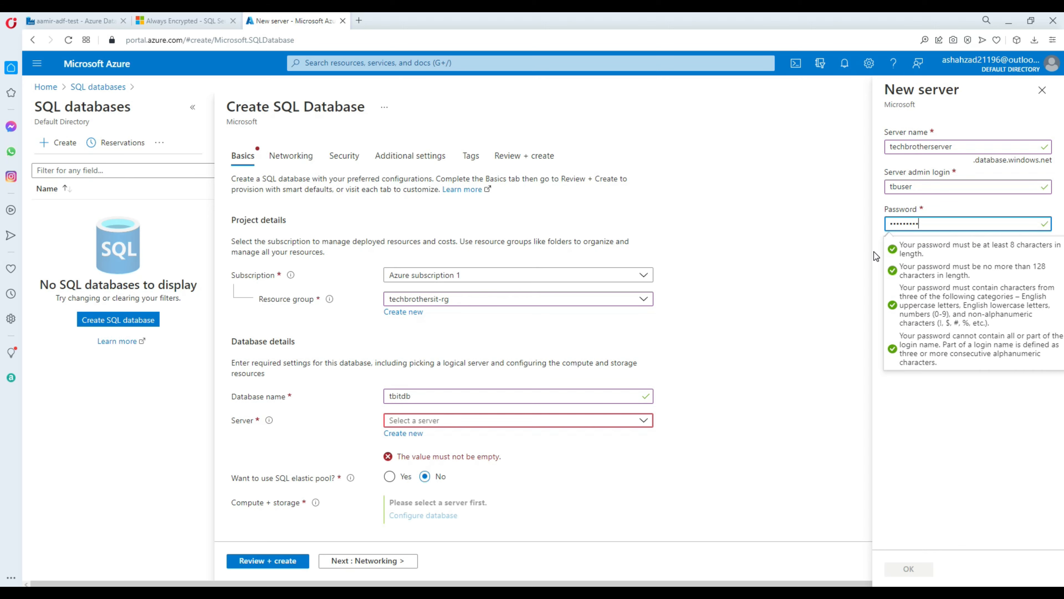
{"action": "left_click", "coordinate": [907, 261]}
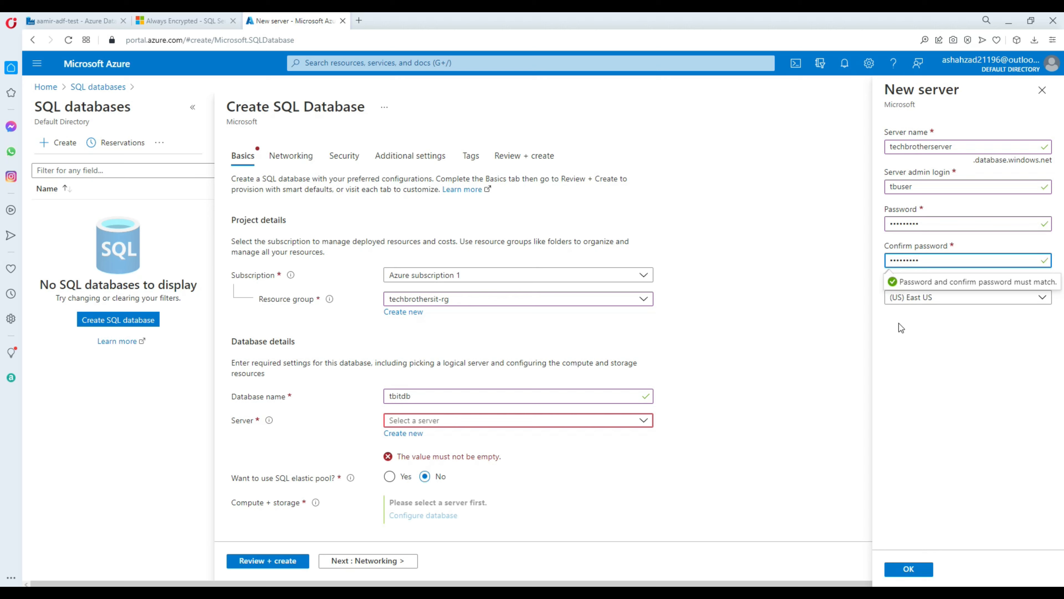
{"action": "left_click", "coordinate": [897, 335]}
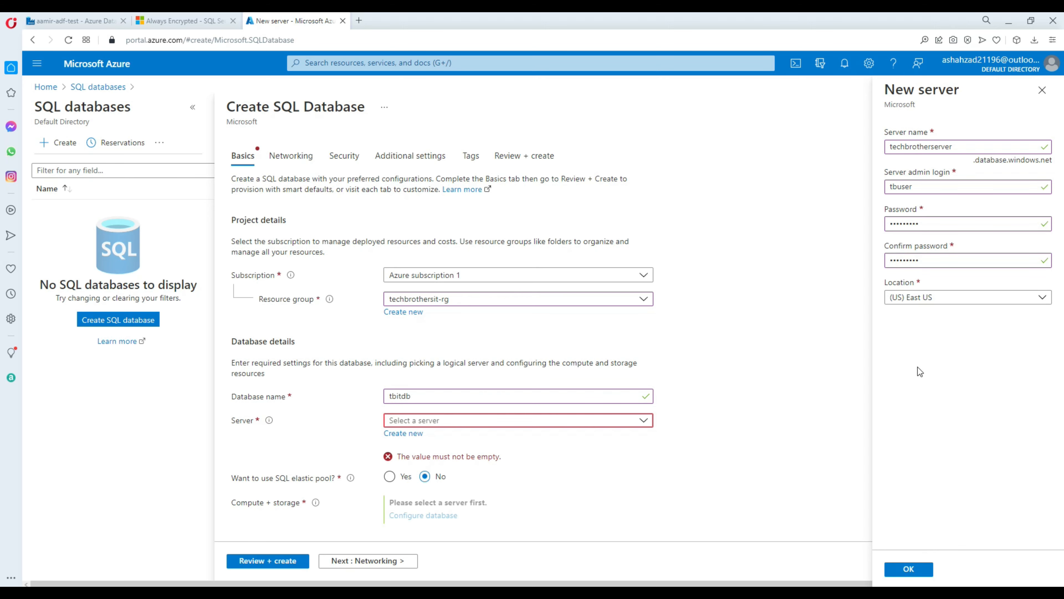
{"action": "left_click", "coordinate": [915, 574]}
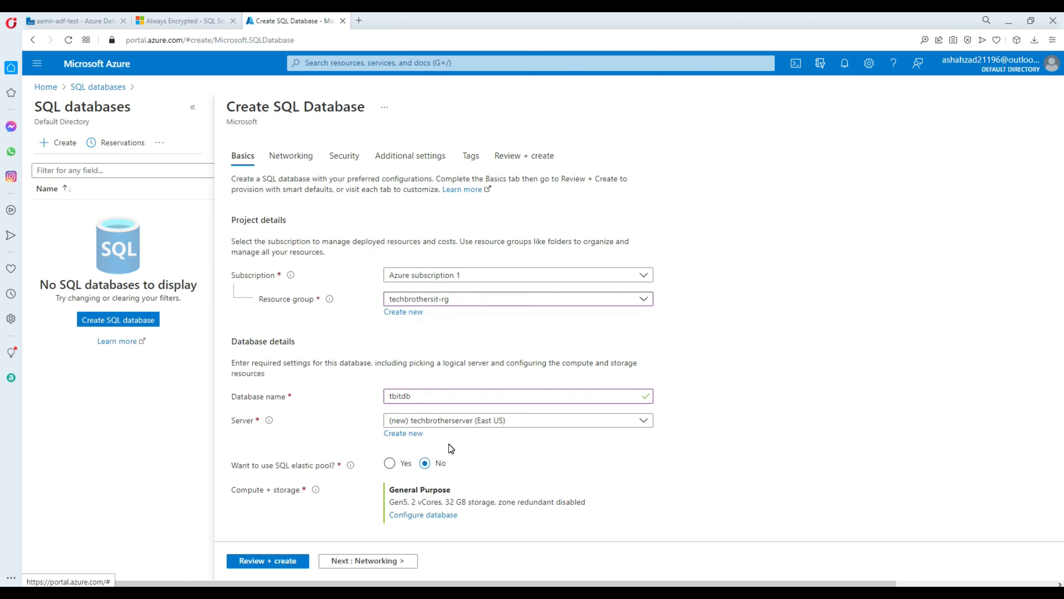
Step: Open the database's compute and storage configuration
{"action": "scroll", "coordinate": [452, 443], "scroll_direction": "down", "scroll_amount": 1}
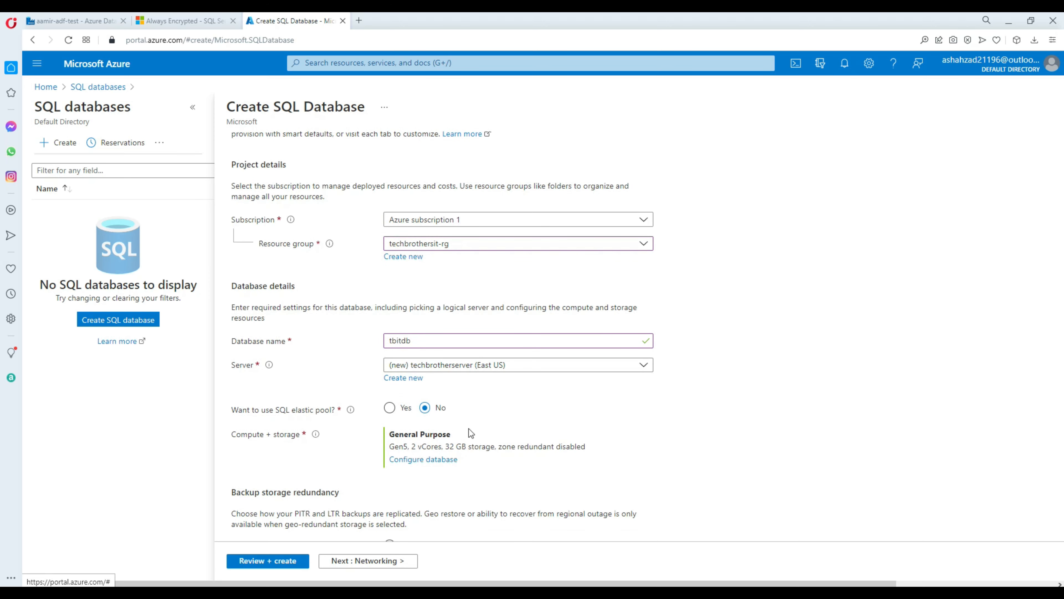
{"action": "scroll", "coordinate": [434, 432], "scroll_direction": "down", "scroll_amount": 2}
{"action": "left_click", "coordinate": [419, 351]}
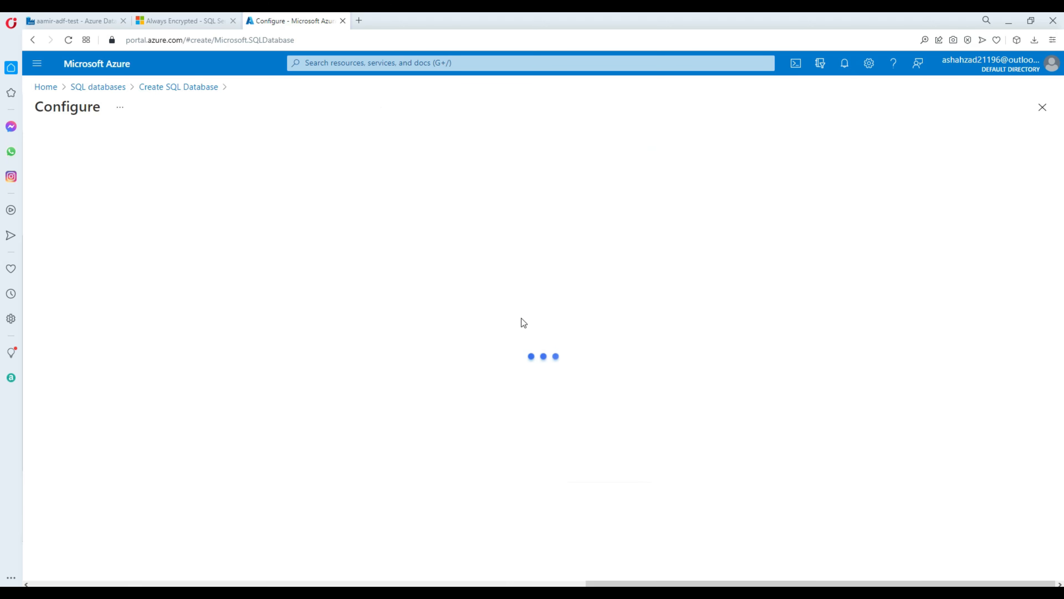
Step: Set tbitdb's service tier to Basic
{"action": "left_click", "coordinate": [263, 234]}
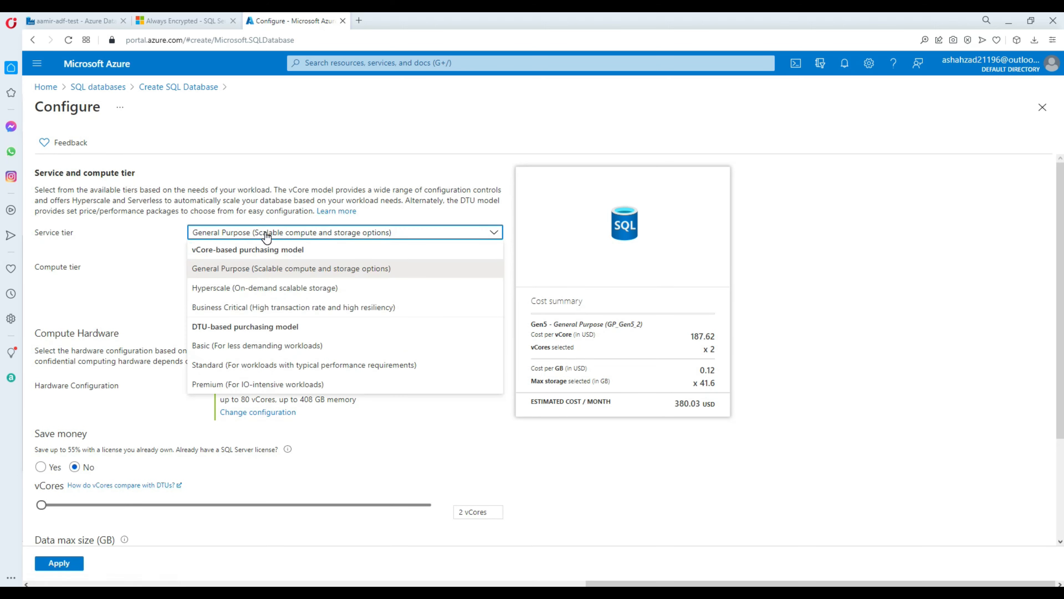
{"action": "left_click", "coordinate": [210, 347]}
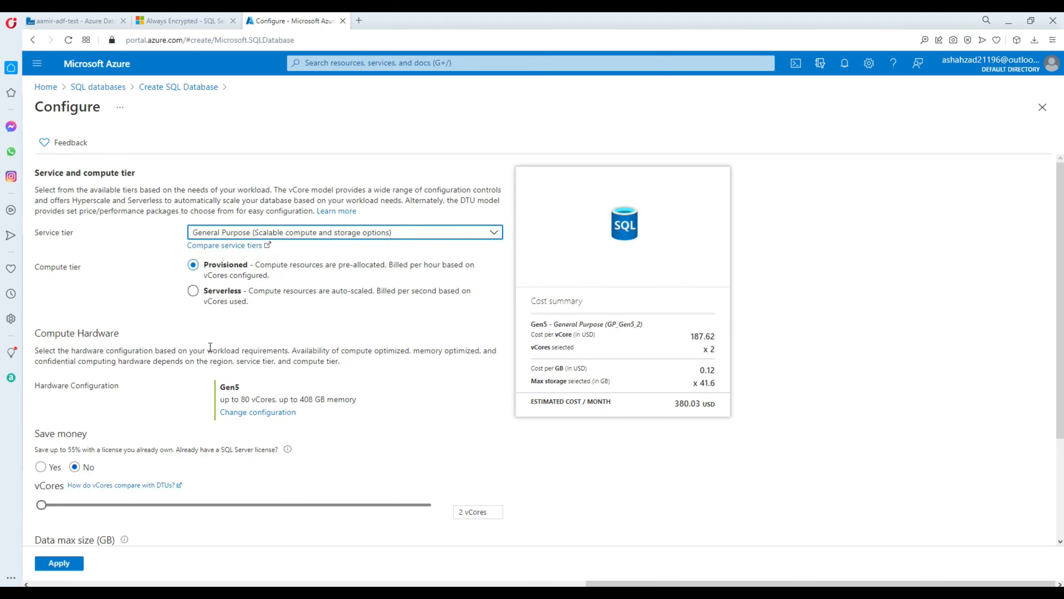
{"action": "left_click", "coordinate": [63, 563]}
Step: Review, create and deploy tbitdb, then open the new database
{"action": "scroll", "coordinate": [356, 409], "scroll_direction": "down", "scroll_amount": 3}
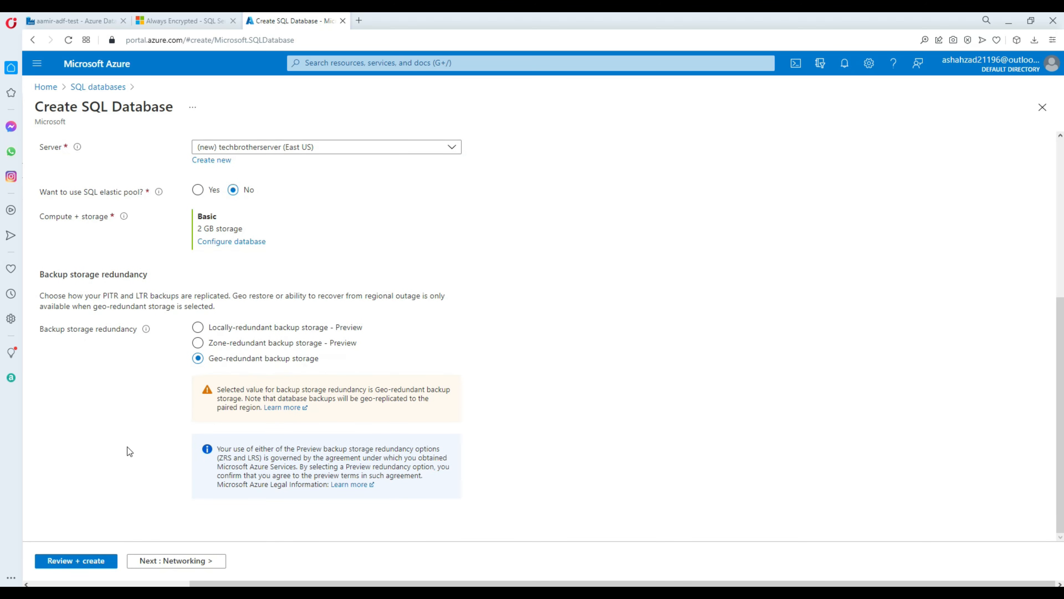
{"action": "left_click", "coordinate": [103, 564]}
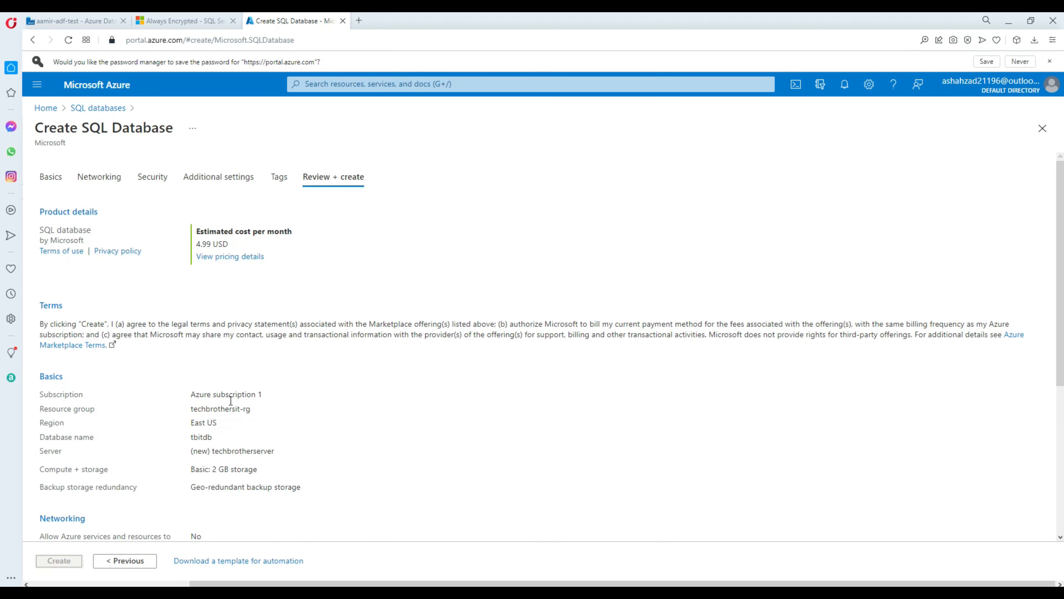
{"action": "left_click", "coordinate": [64, 563]}
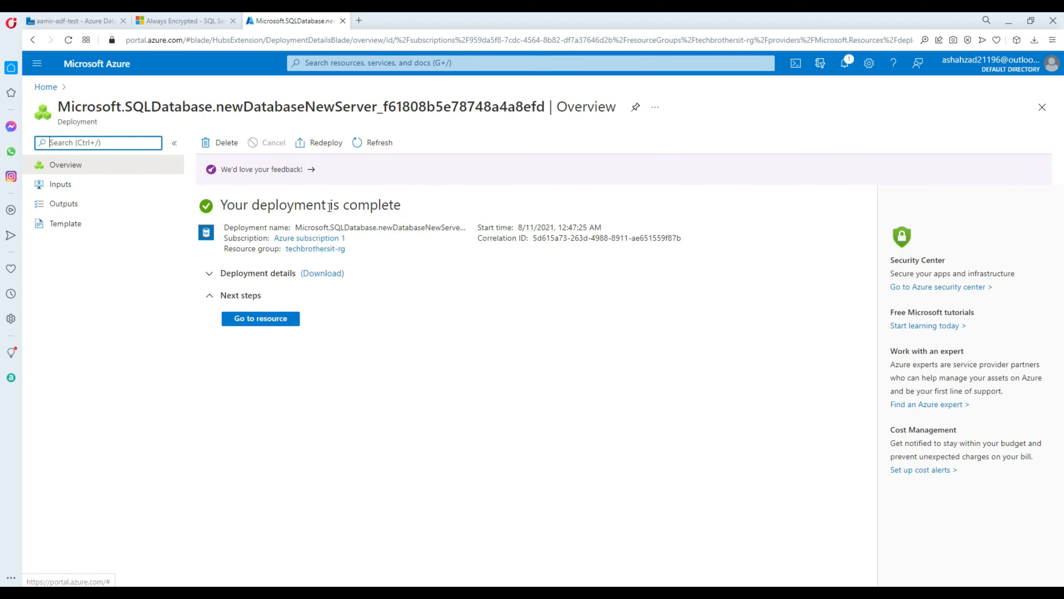
{"action": "left_click", "coordinate": [258, 323]}
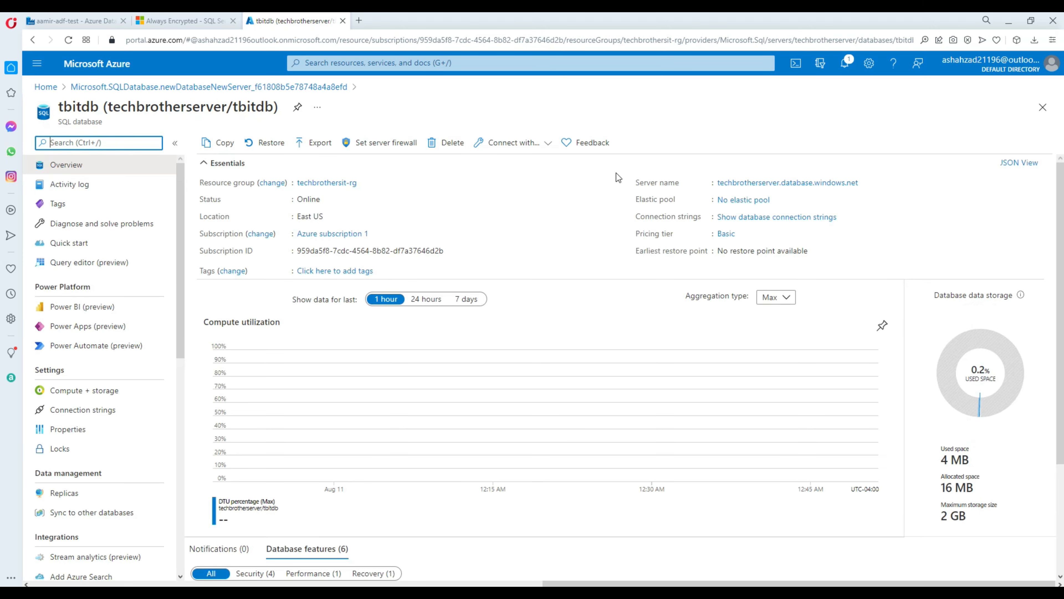
Step: Open the techbrotherserver server overview from the tbitdb database page
{"action": "left_click", "coordinate": [866, 184]}
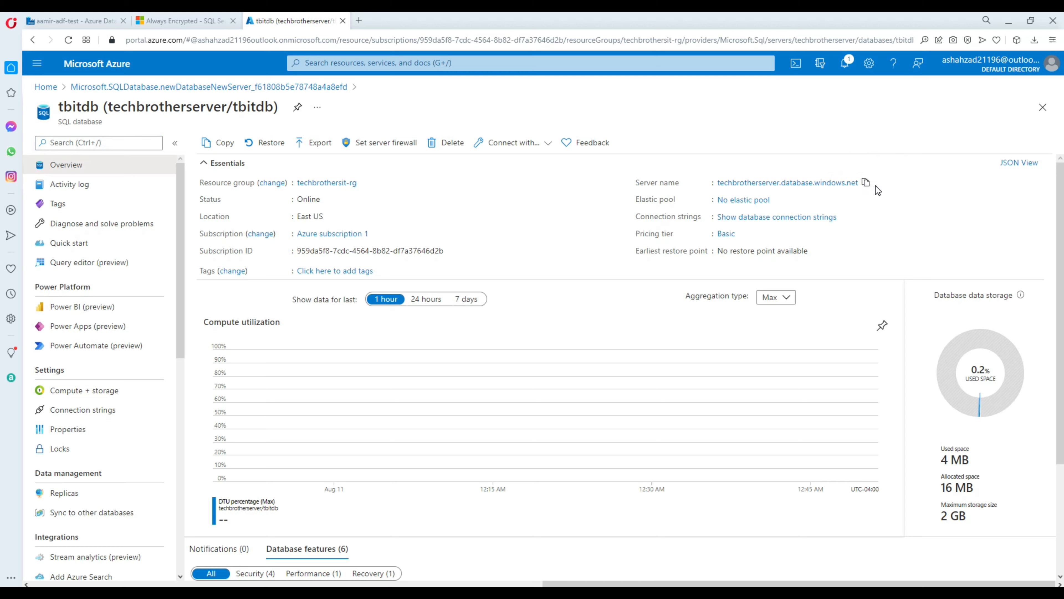
{"action": "scroll", "coordinate": [98, 357], "scroll_direction": "down", "scroll_amount": 4}
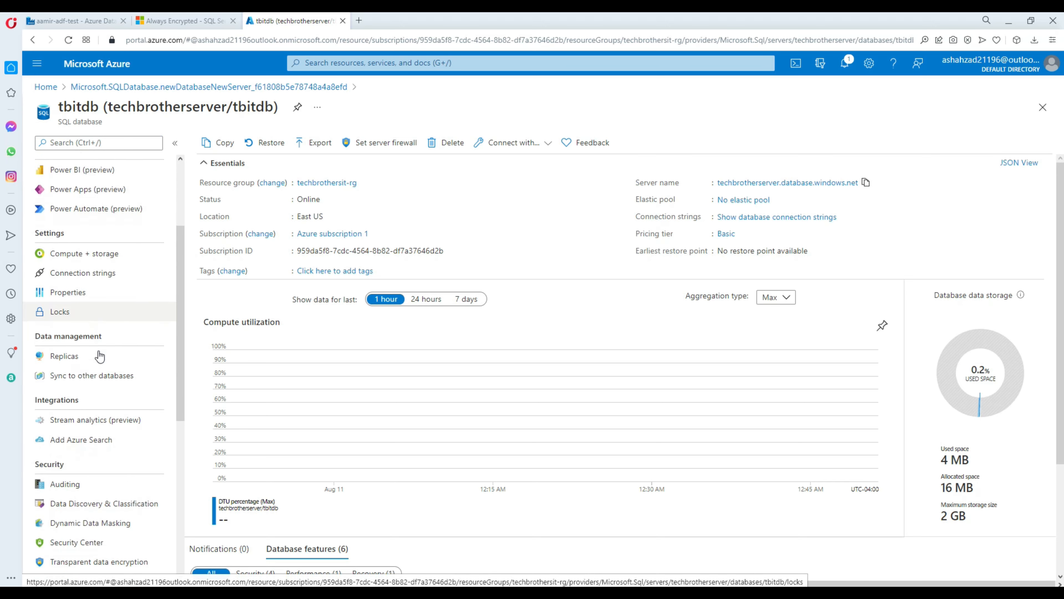
{"action": "scroll", "coordinate": [102, 354], "scroll_direction": "down", "scroll_amount": 3}
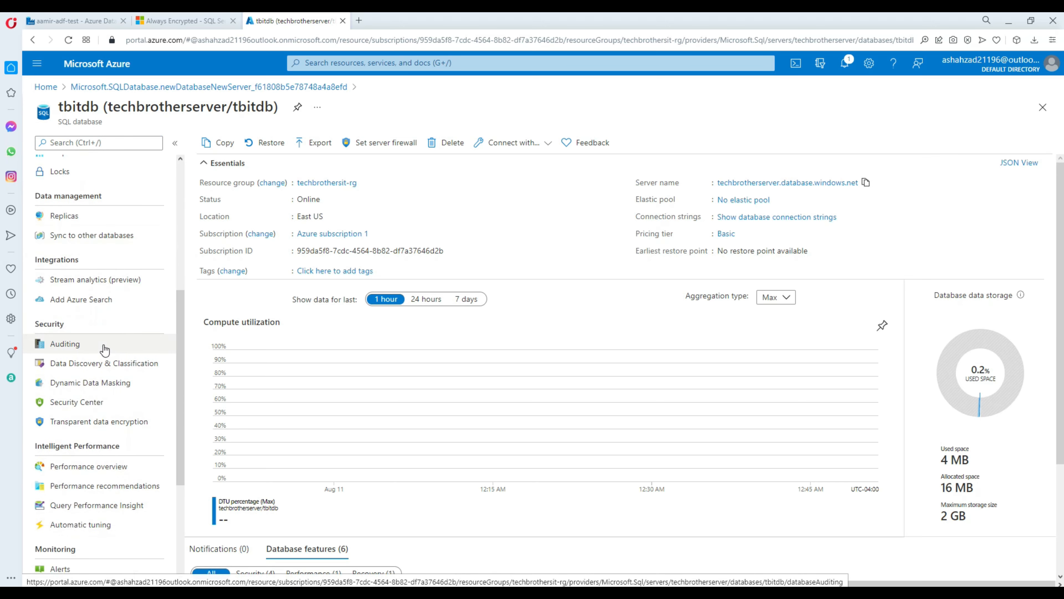
{"action": "scroll", "coordinate": [103, 356], "scroll_direction": "up", "scroll_amount": 5}
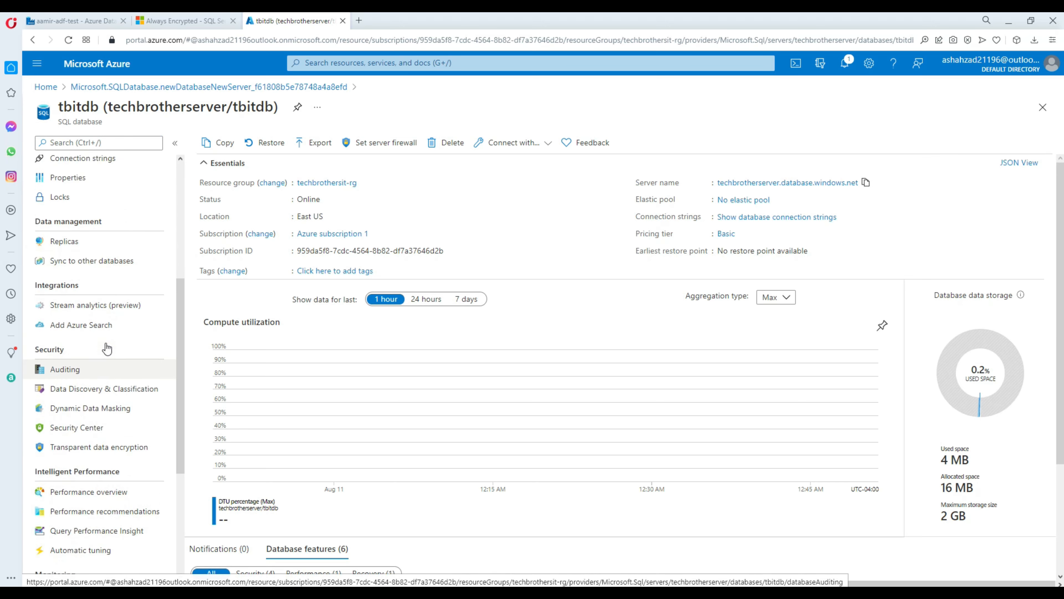
{"action": "left_click", "coordinate": [733, 183]}
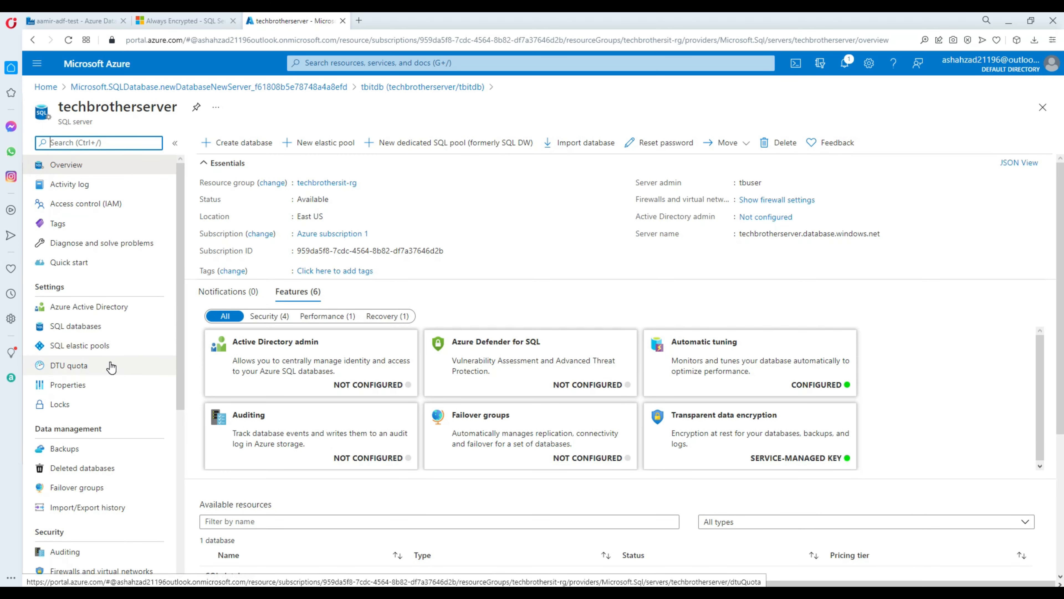
Step: Set Allow Azure services to Yes in the server firewall settings and save
{"action": "scroll", "coordinate": [117, 415], "scroll_direction": "down", "scroll_amount": 3}
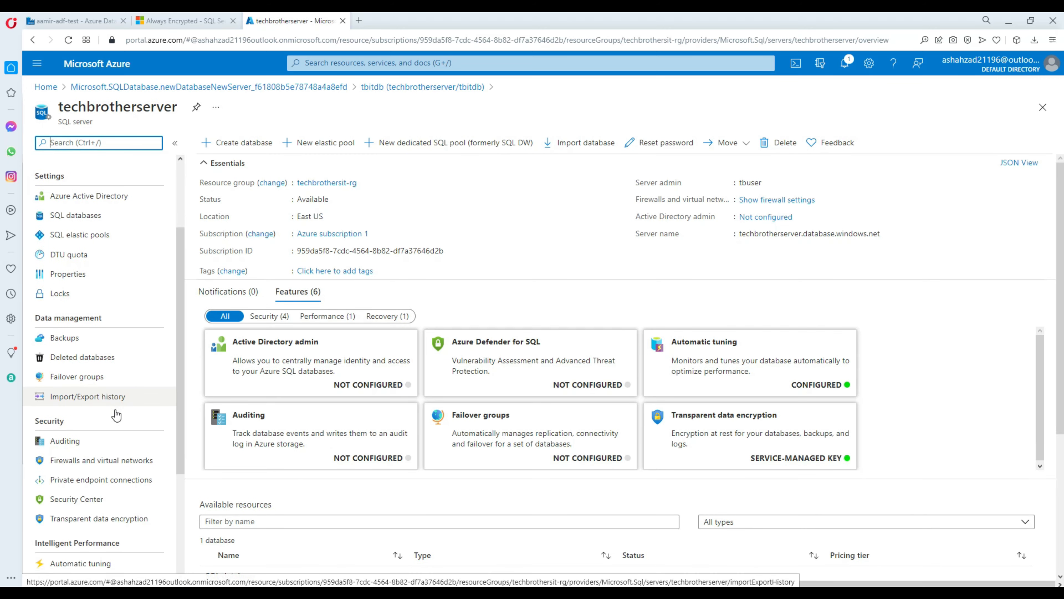
{"action": "left_click", "coordinate": [97, 461]}
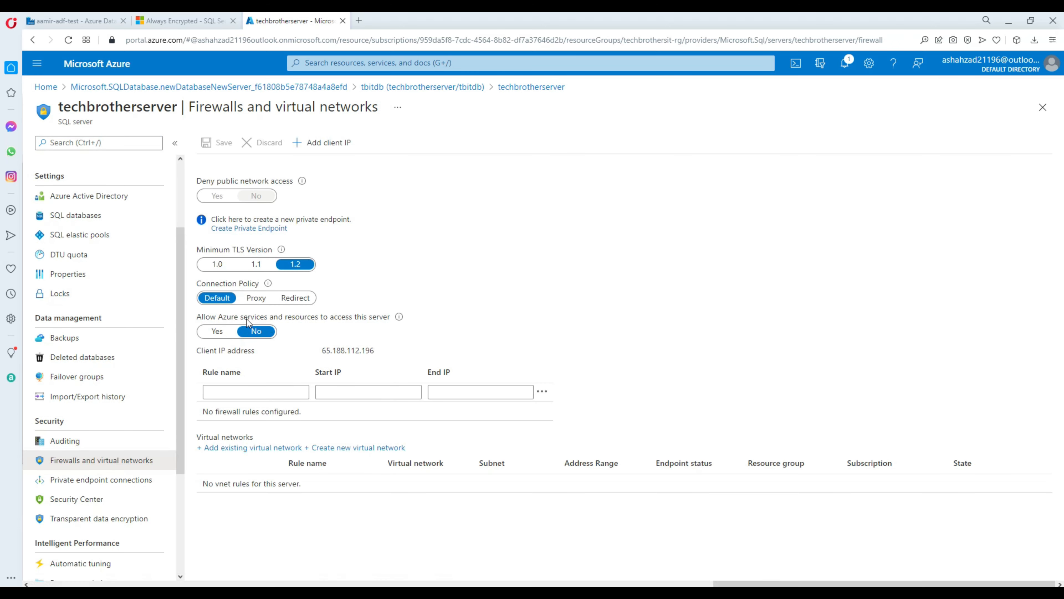
{"action": "left_click", "coordinate": [218, 332]}
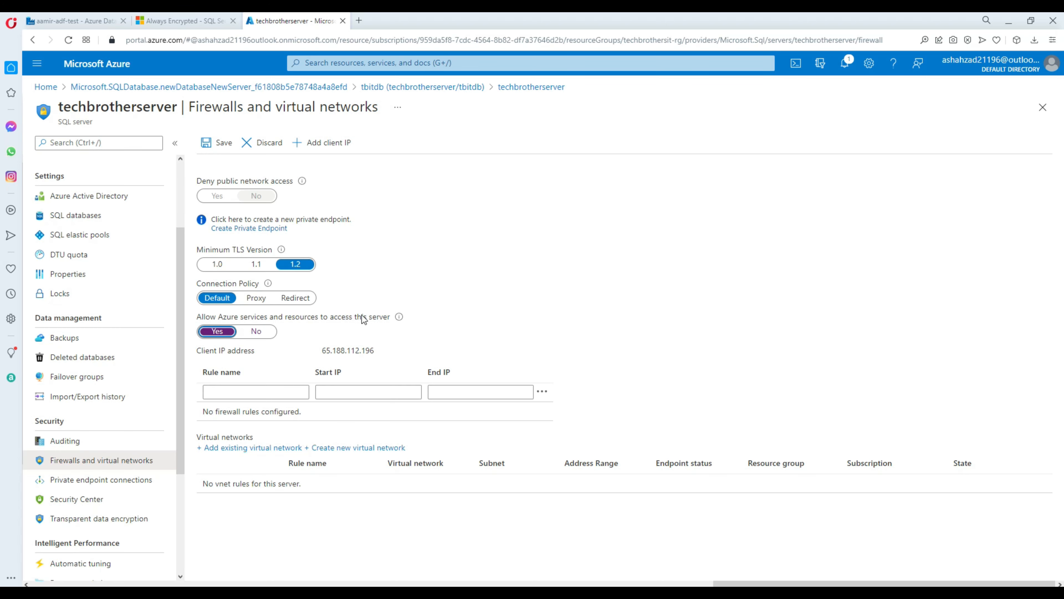
{"action": "left_click", "coordinate": [222, 144]}
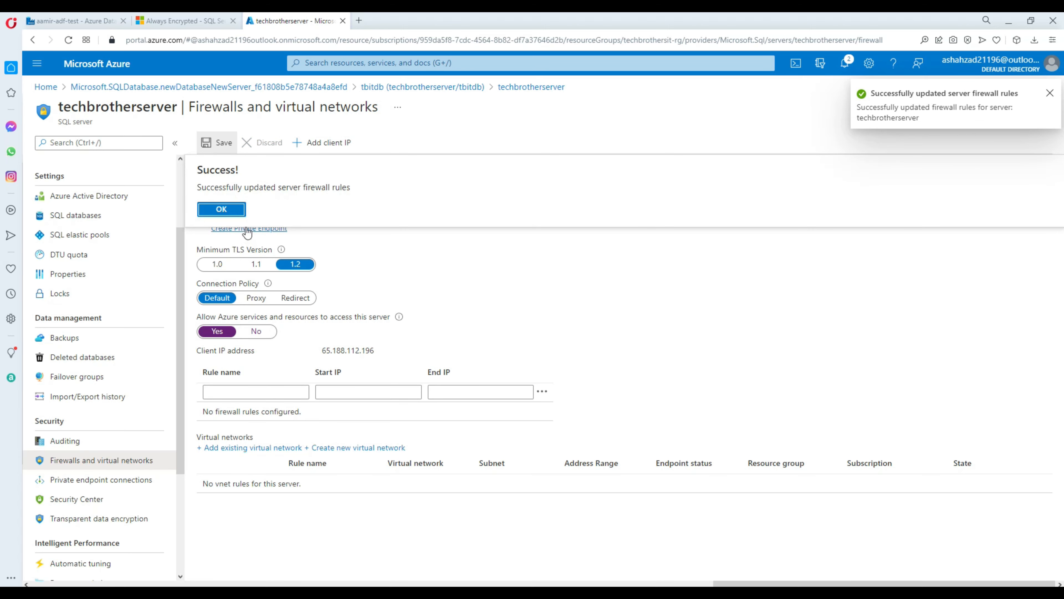
{"action": "left_click", "coordinate": [239, 212]}
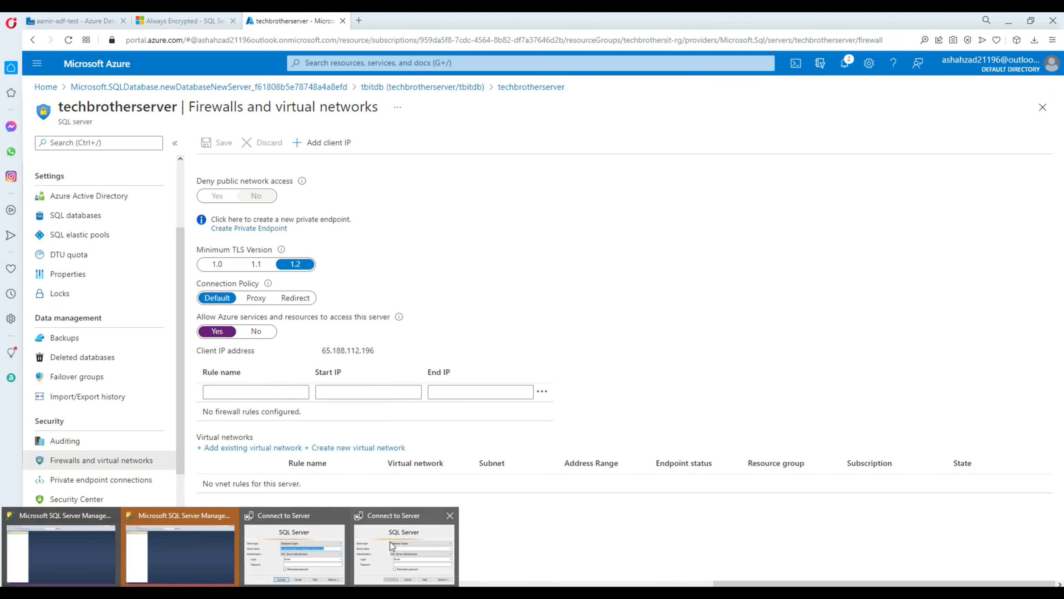
{"action": "left_click", "coordinate": [394, 545]}
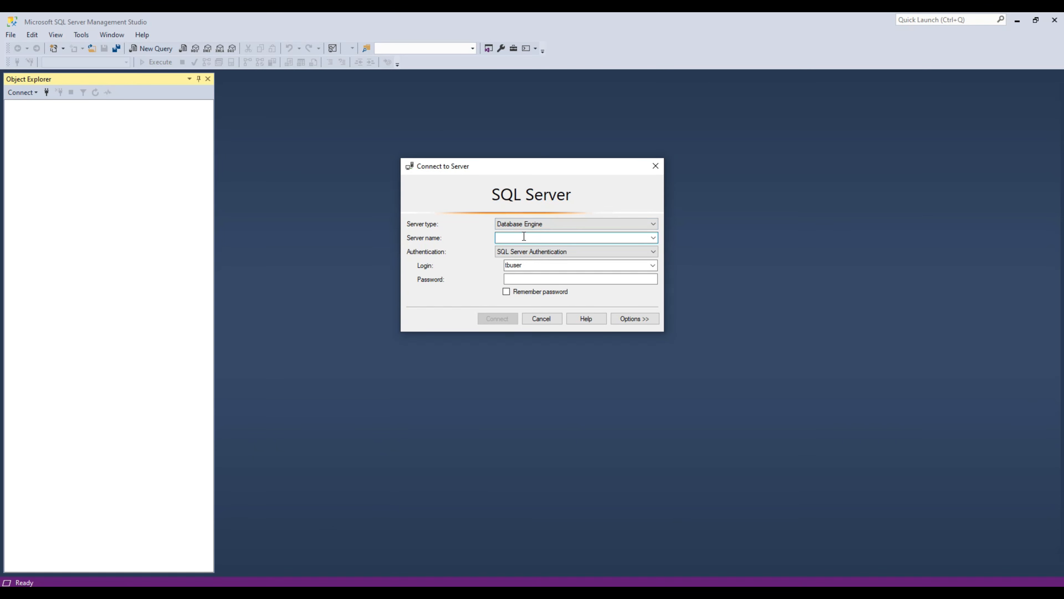
Step: Connect to techbrotherserver.database.windows.net, signing in to add a client IP firewall rule
{"action": "type", "text": "techbrotherserver.database.windows.net"}
{"action": "key", "text": "Tab"}
{"action": "key", "text": "Tab"}
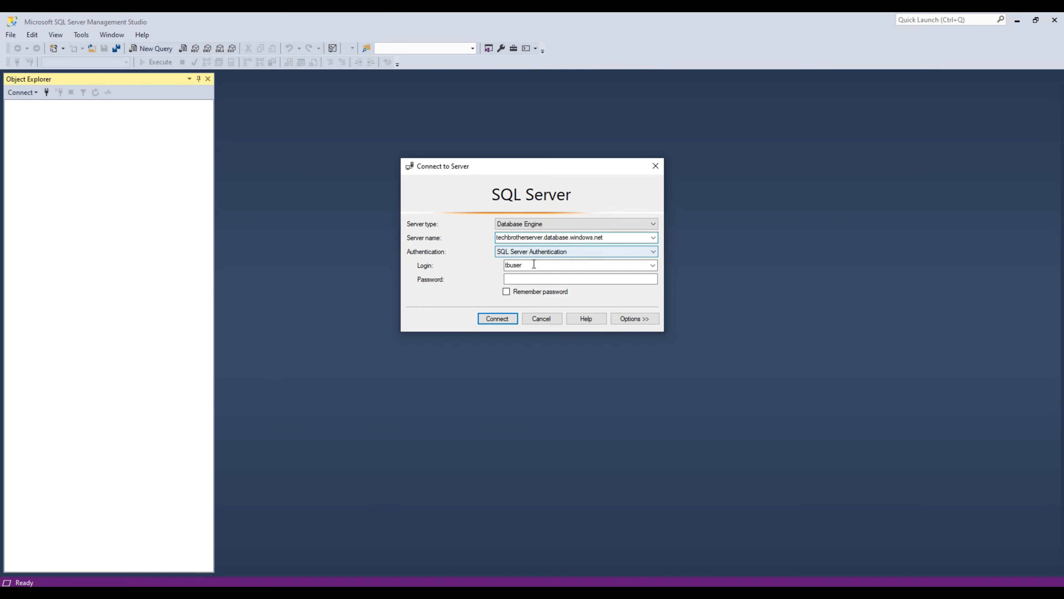
{"action": "left_click", "coordinate": [547, 279]}
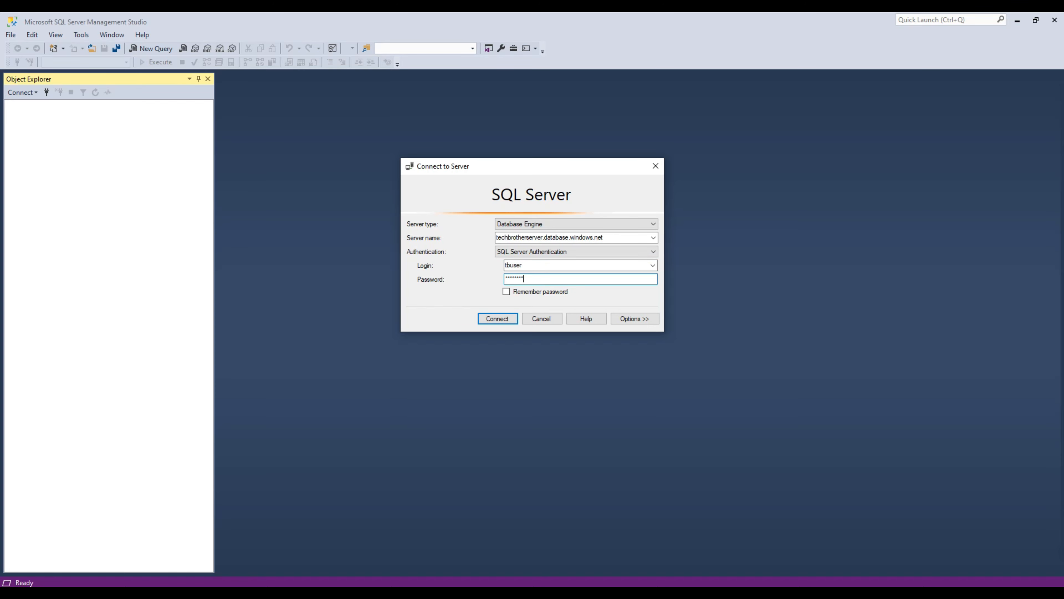
{"action": "left_click", "coordinate": [500, 317]}
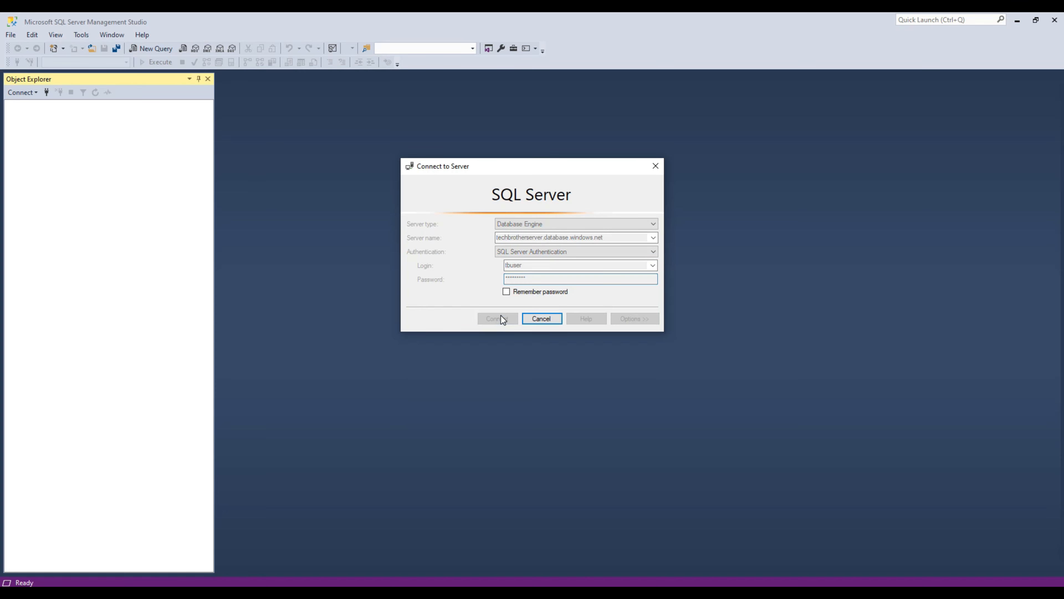
{"action": "left_click", "coordinate": [466, 221]}
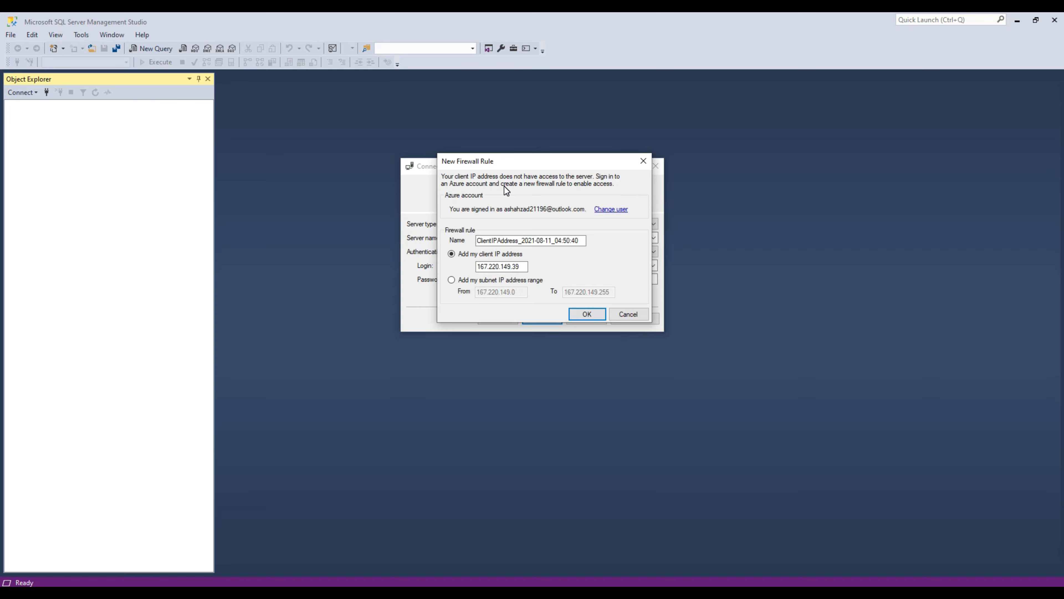
{"action": "left_click", "coordinate": [584, 313]}
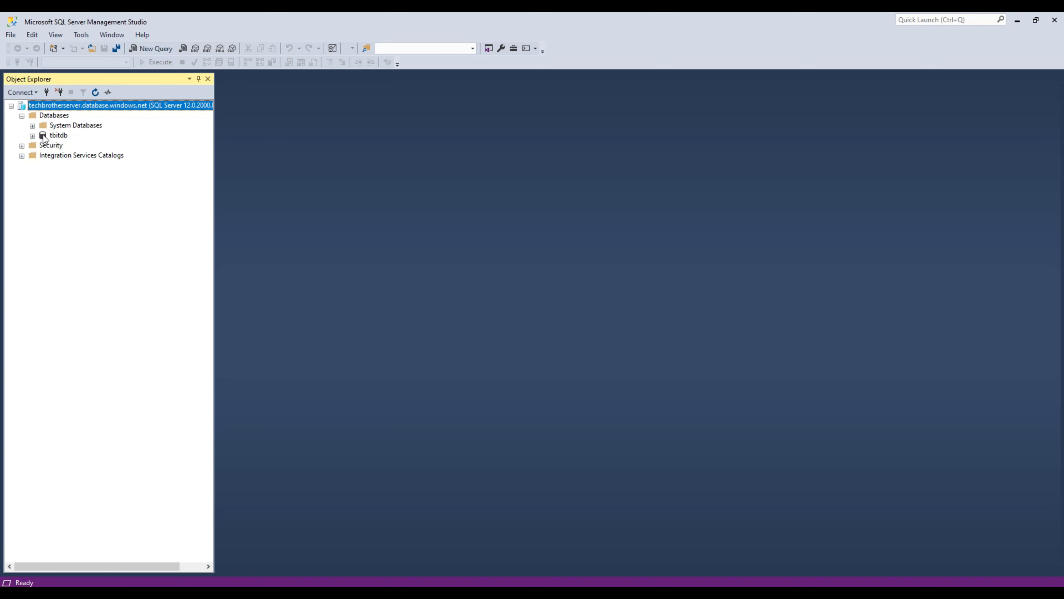
{"action": "left_click", "coordinate": [55, 136]}
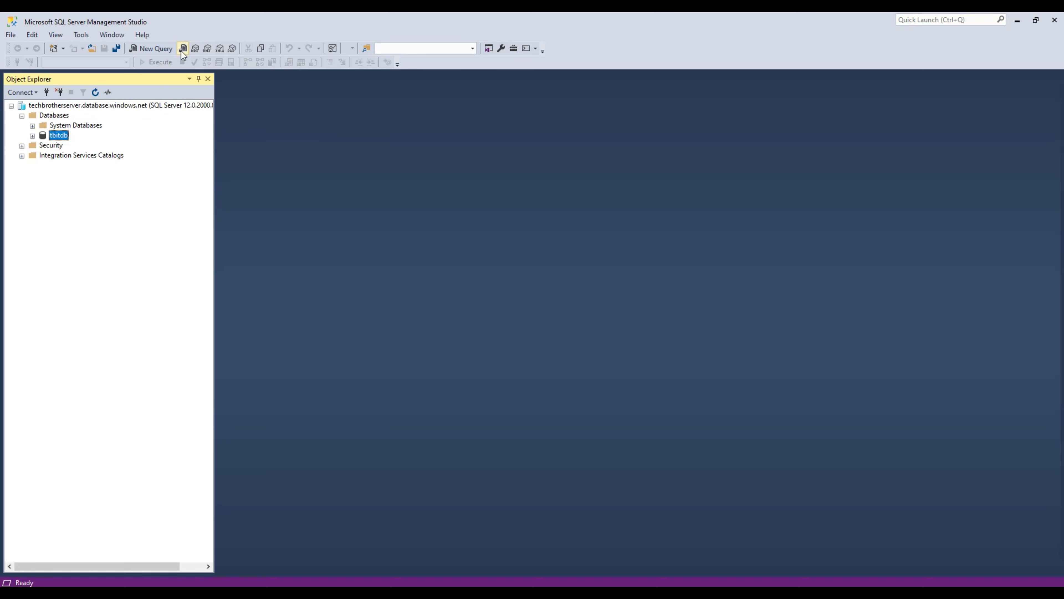
Step: Run a CREATE TABLE dbo.Customer script with id int, name varchar(100), ssn nvarchar(100), plus GO
{"action": "left_click", "coordinate": [151, 49]}
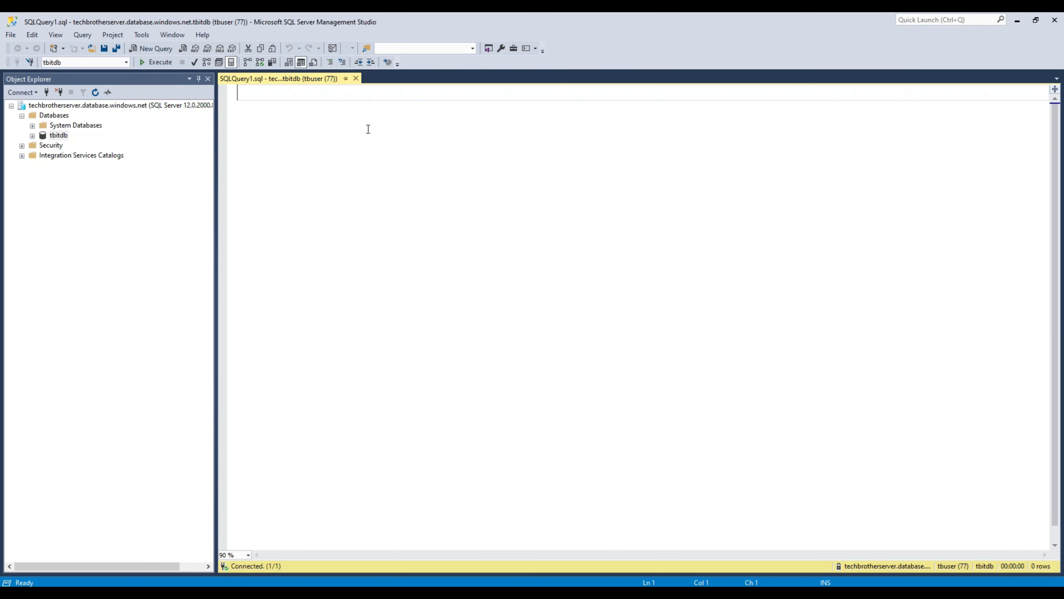
{"action": "type", "text": "create ed"}
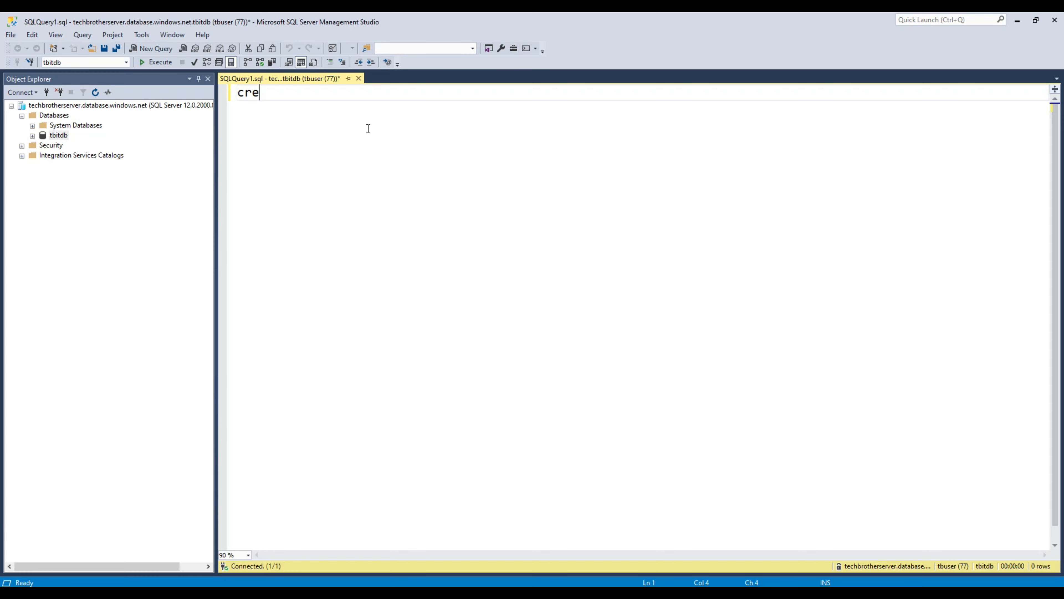
{"action": "key", "text": "BackSpace"}
{"action": "key", "text": "BackSpace"}
{"action": "type", "text": "dbo."}
{"action": "key", "text": "BackSpace"}
{"action": "key", "text": "BackSpace"}
{"action": "key", "text": "BackSpace"}
{"action": "key", "text": "BackSpace"}
{"action": "type", "text": "table dbo"}
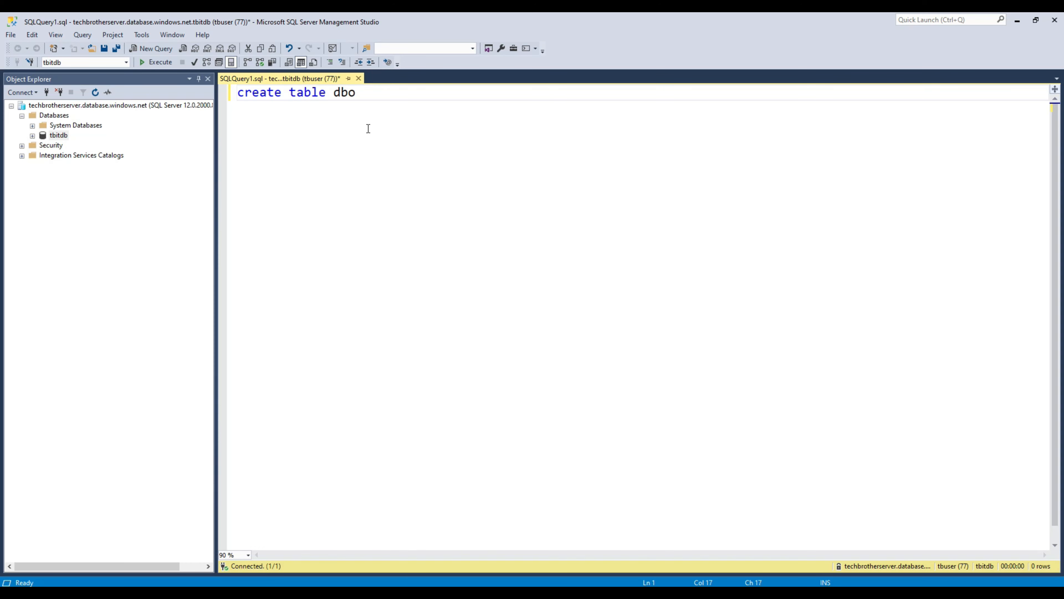
{"action": "type", "text": ".Customer(id int, na"}
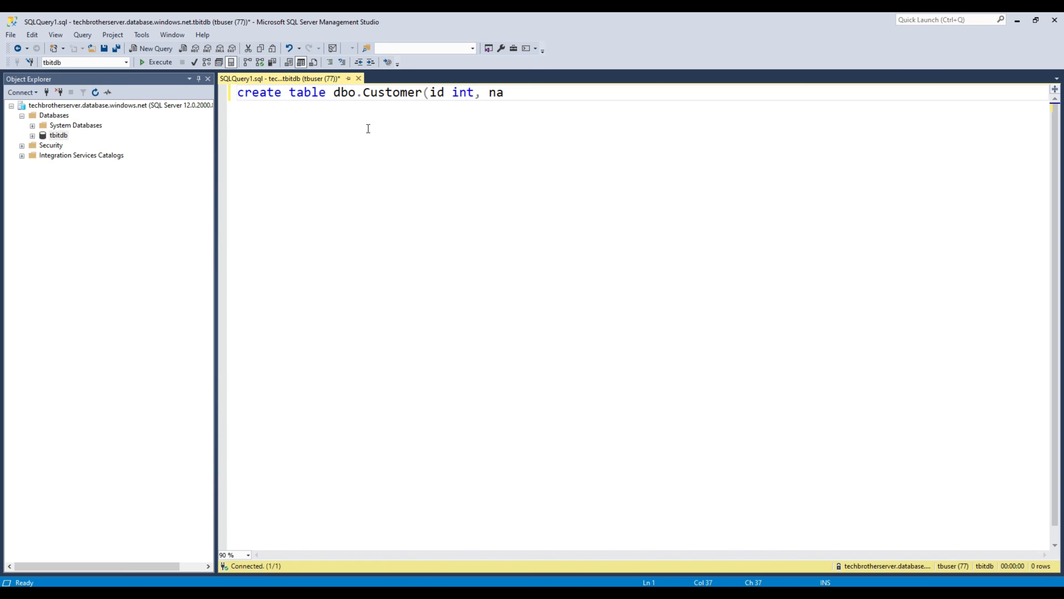
{"action": "type", "text": "me varchar(100"}
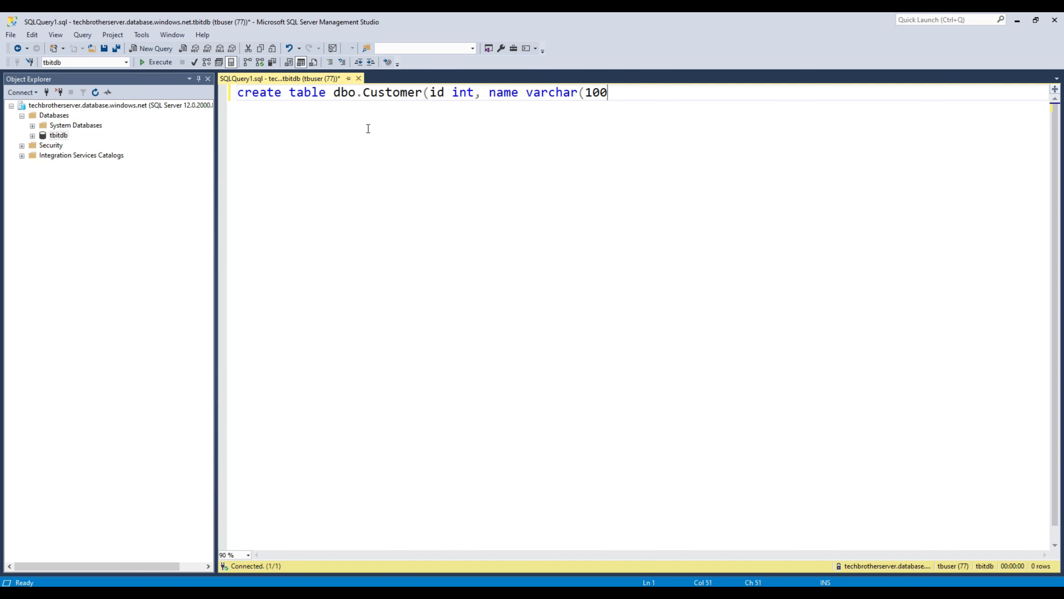
{"action": "type", "text": "), ssn nvarchar"}
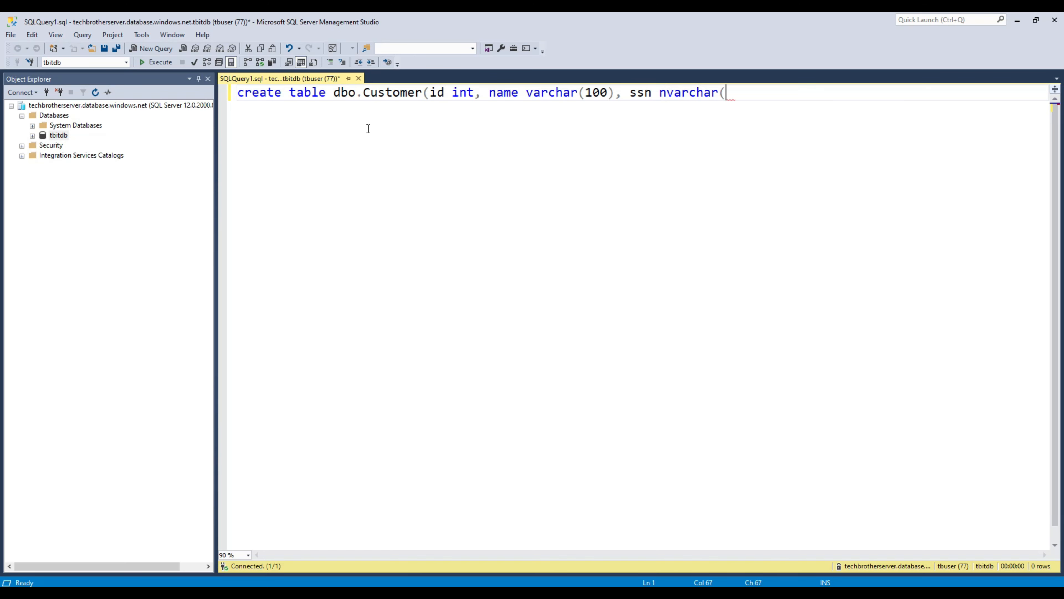
{"action": "type", "text": "(100))"}
{"action": "key", "text": "BackSpace"}
{"action": "key", "text": "Return"}
{"action": "type", "text": "go"}
{"action": "key", "text": "Return"}
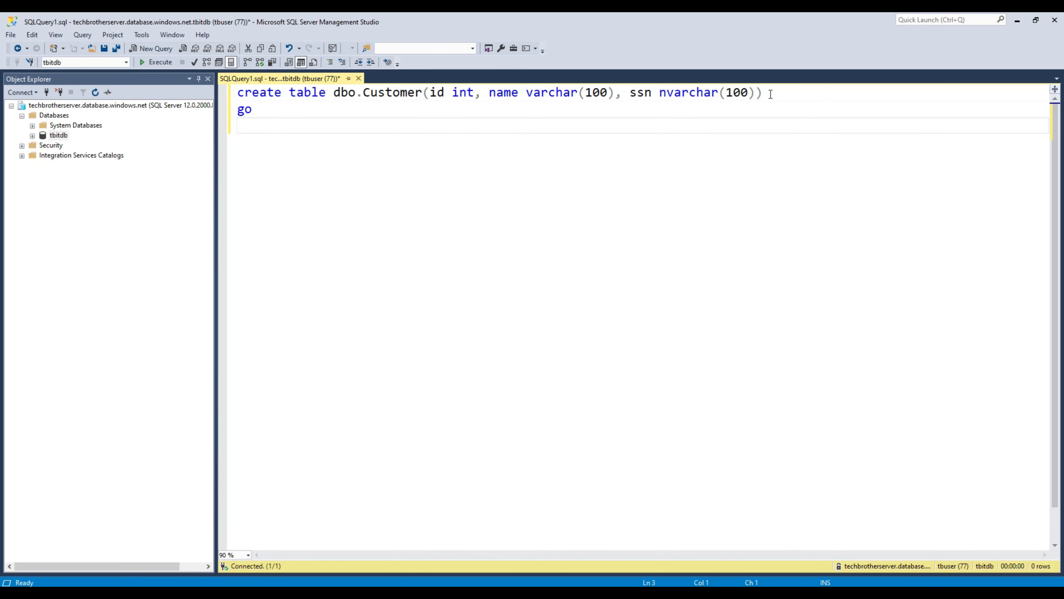
{"action": "type", "text": "Se"}
{"action": "left_click", "coordinate": [159, 62]}
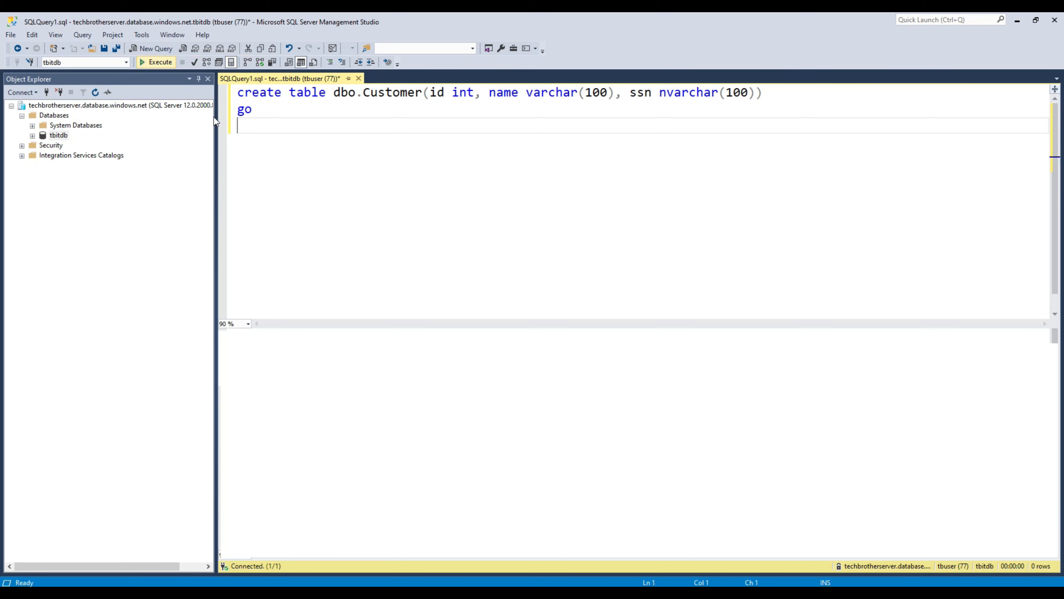
Step: Insert one row into dbo.Customer with id 1, a customer name and an SSN
{"action": "key", "text": "Return"}
{"action": "type", "text": "inse"}
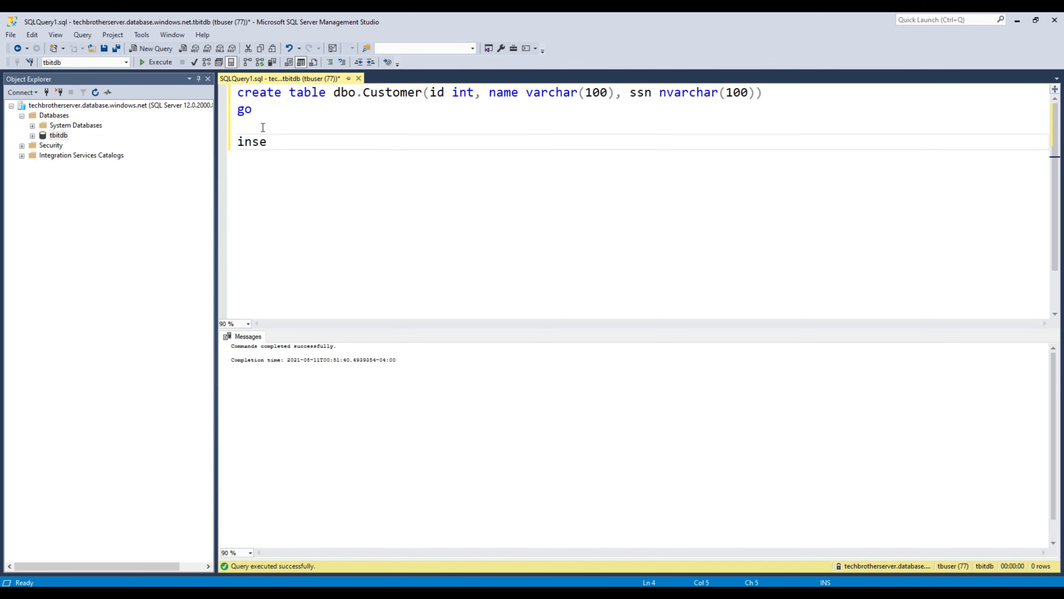
{"action": "type", "text": "rt into dbo.Cu"}
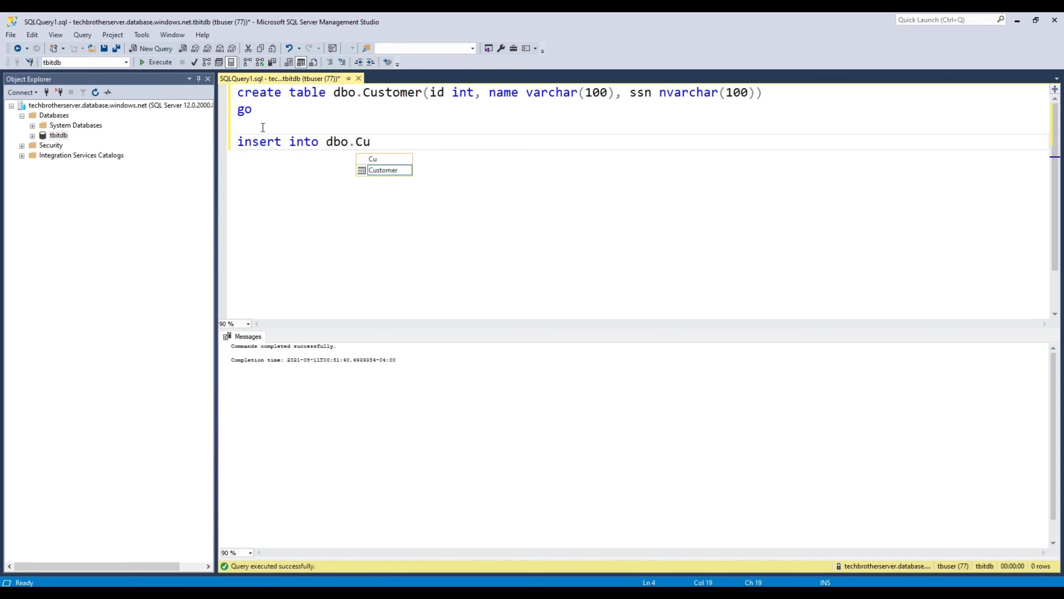
{"action": "type", "text": "stomer values "}
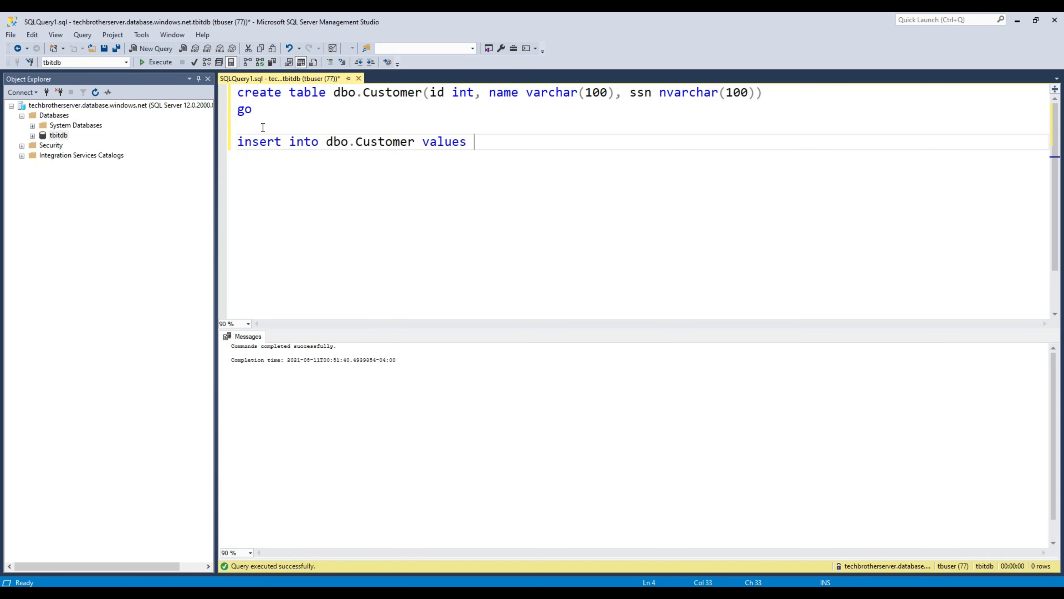
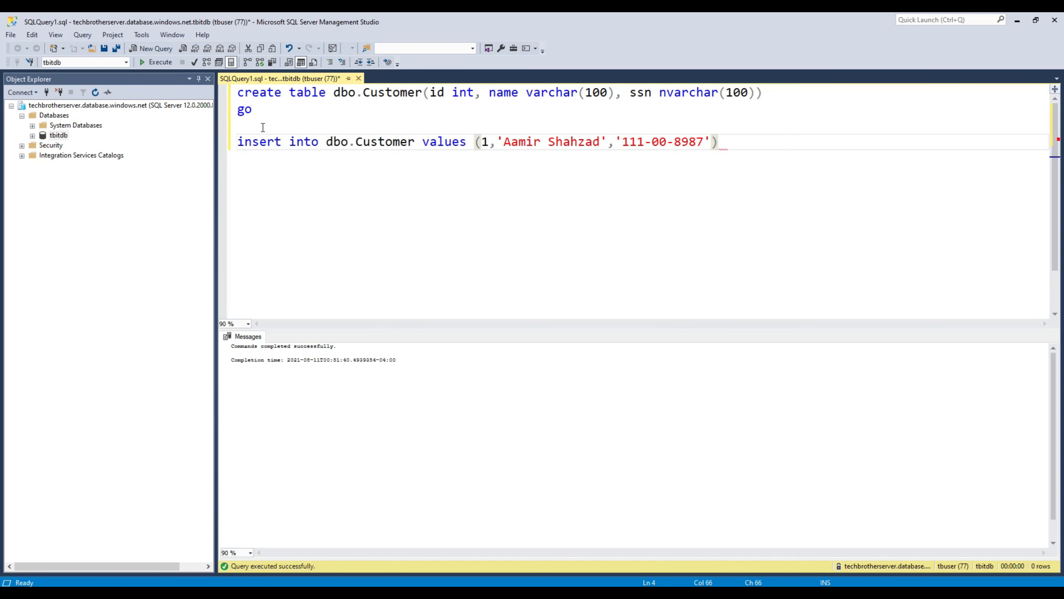
{"action": "key", "text": "shift+Up"}
{"action": "left_click", "coordinate": [155, 62]}
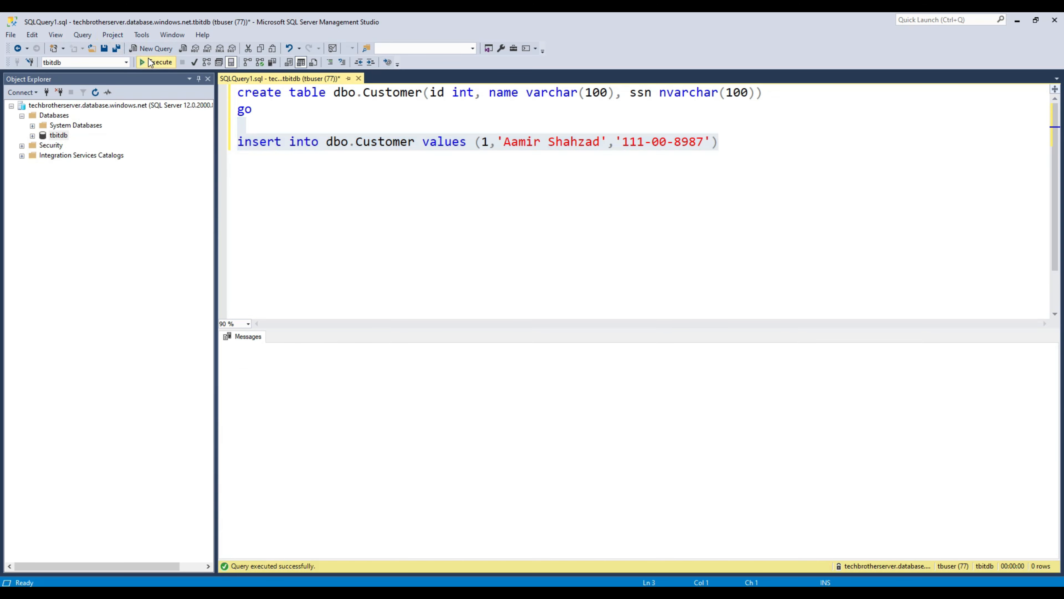
{"action": "left_click", "coordinate": [724, 134]}
Step: Run SELECT * FROM dbo.Customer and inspect the plain-text ssn value in the results
{"action": "key", "text": "Return"}
{"action": "key", "text": "Return"}
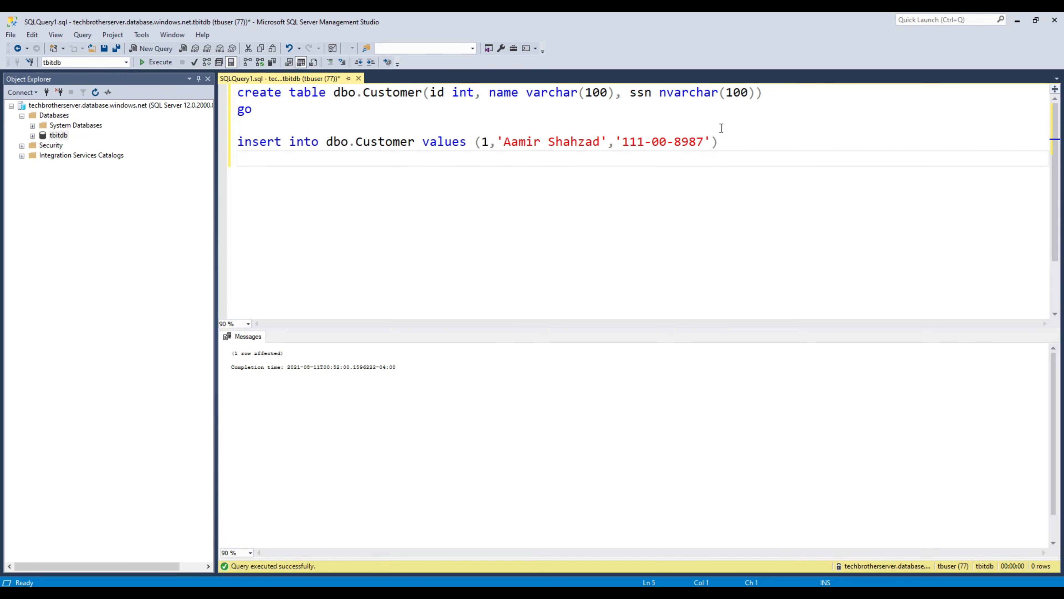
{"action": "type", "text": "Select * From dbo.cu"}
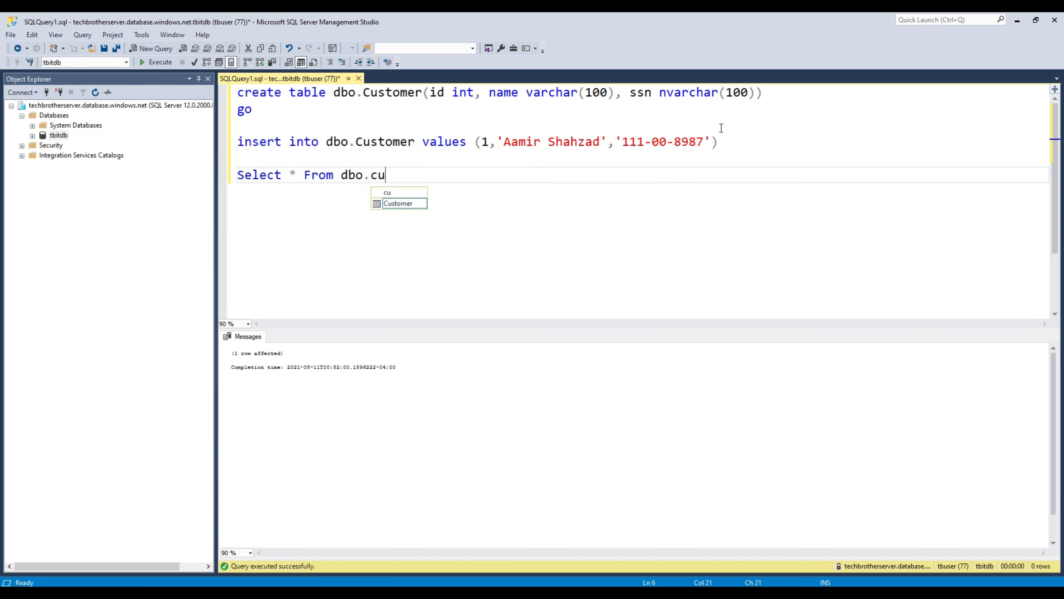
{"action": "key", "text": "Tab"}
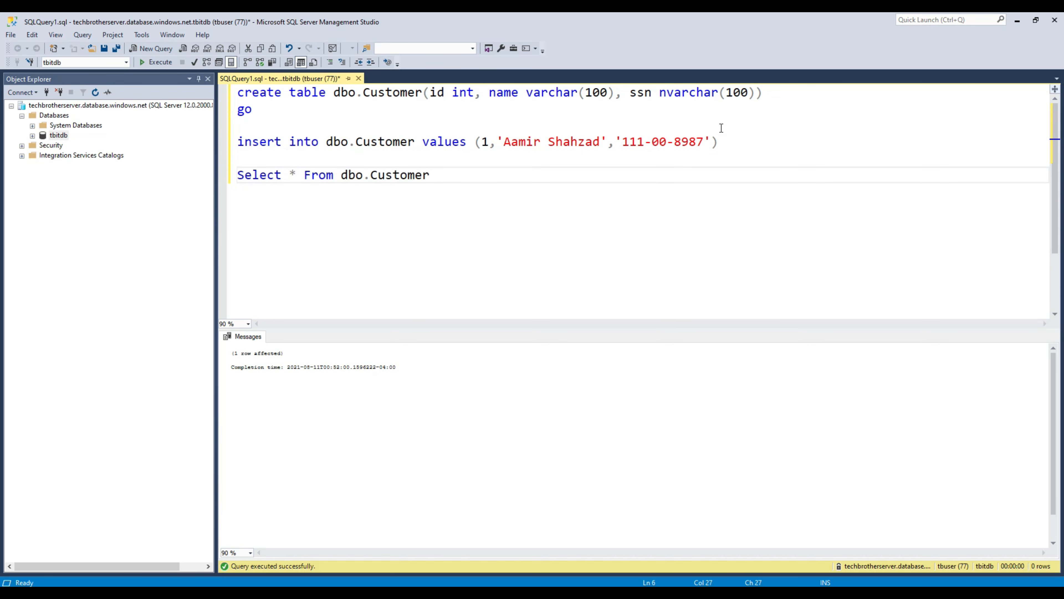
{"action": "key", "text": "shift+Up"}
{"action": "left_click", "coordinate": [164, 62]}
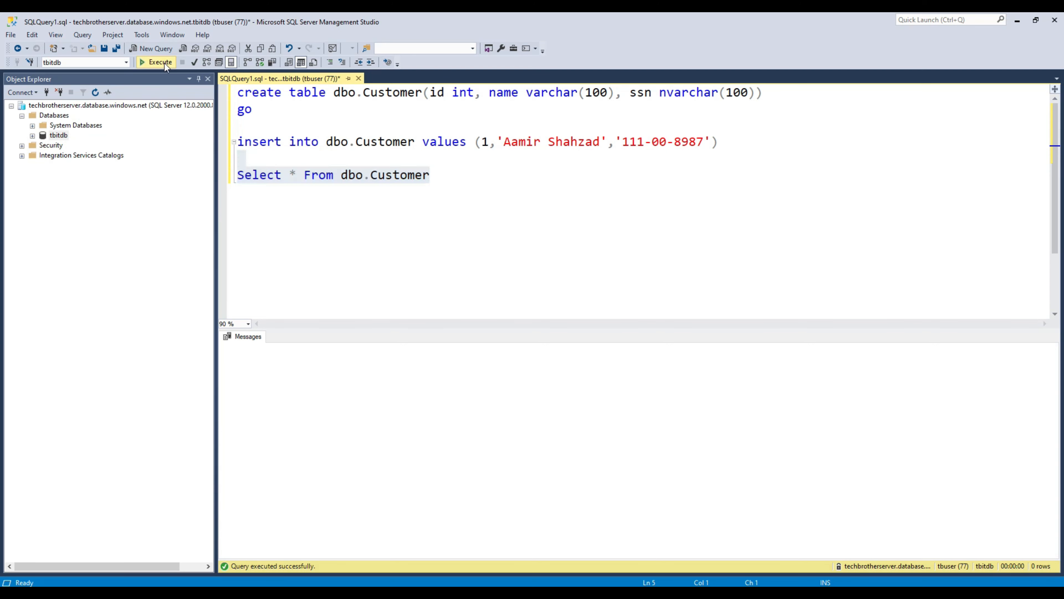
{"action": "left_click", "coordinate": [335, 360]}
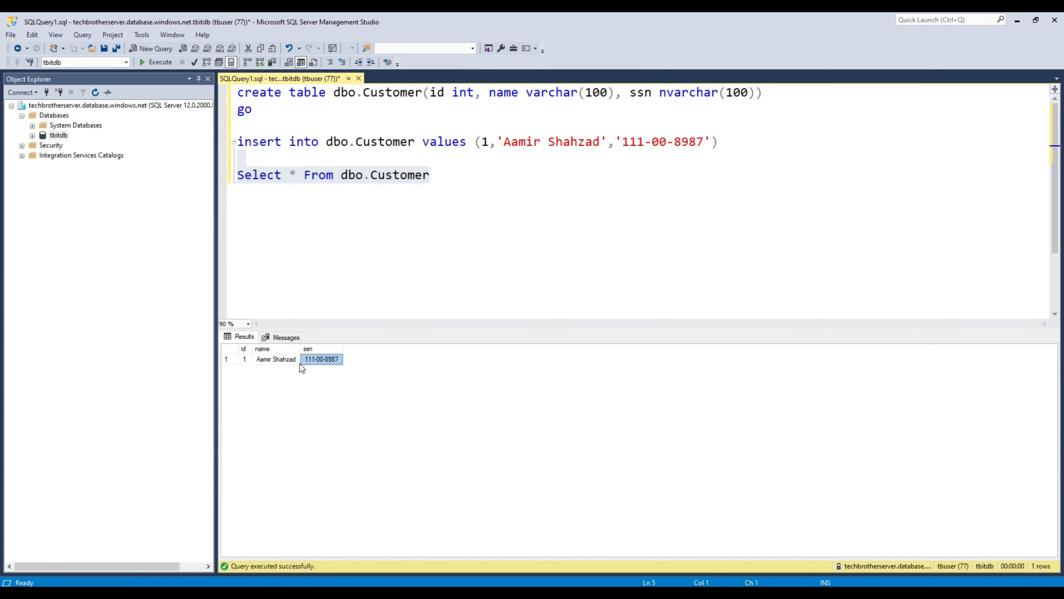
{"action": "right_click", "coordinate": [322, 363]}
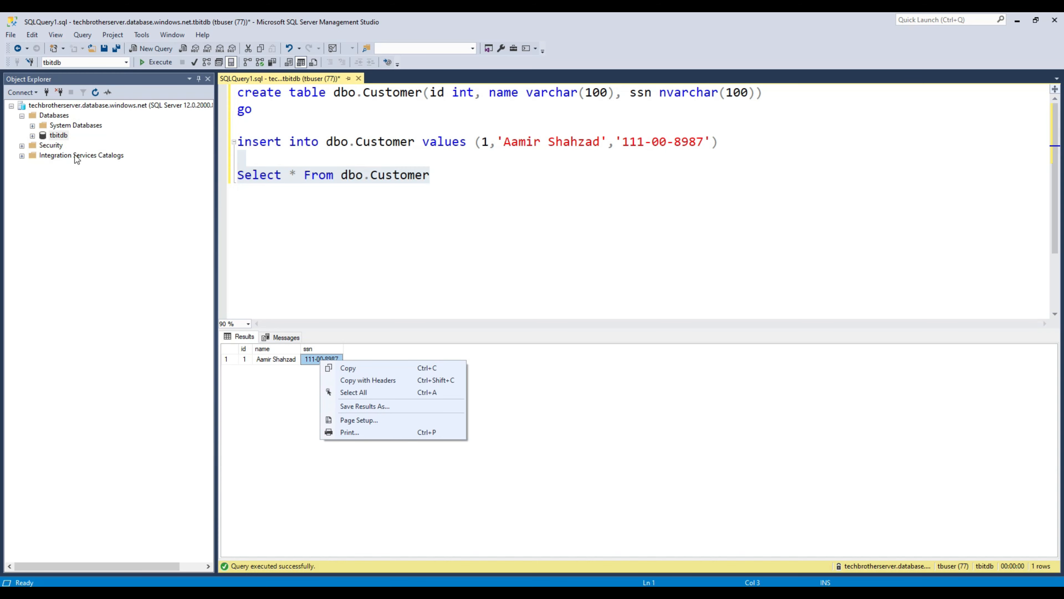
{"action": "left_click", "coordinate": [54, 135]}
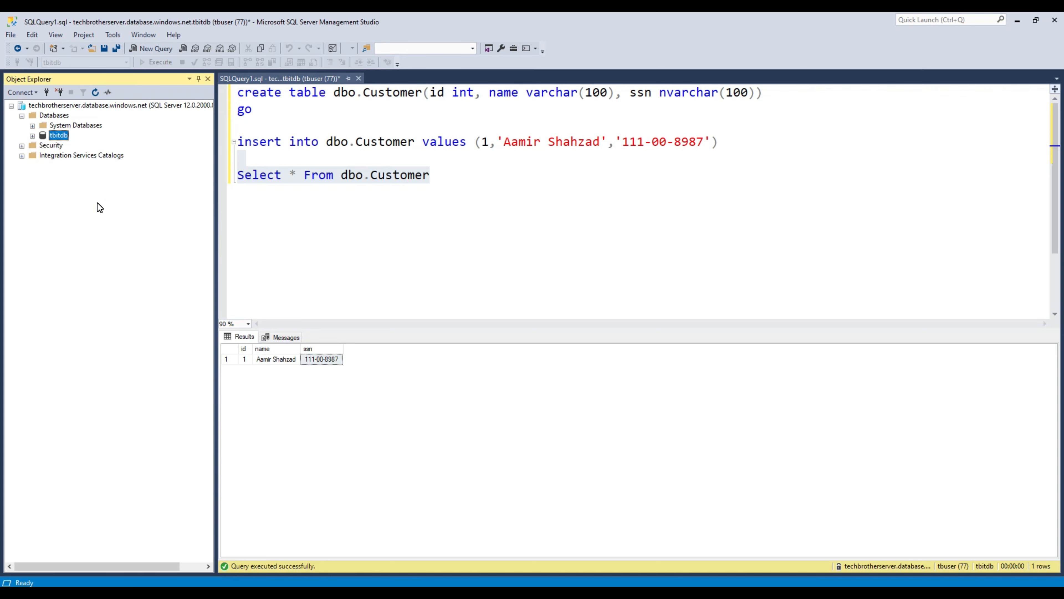
{"action": "left_click", "coordinate": [32, 136]}
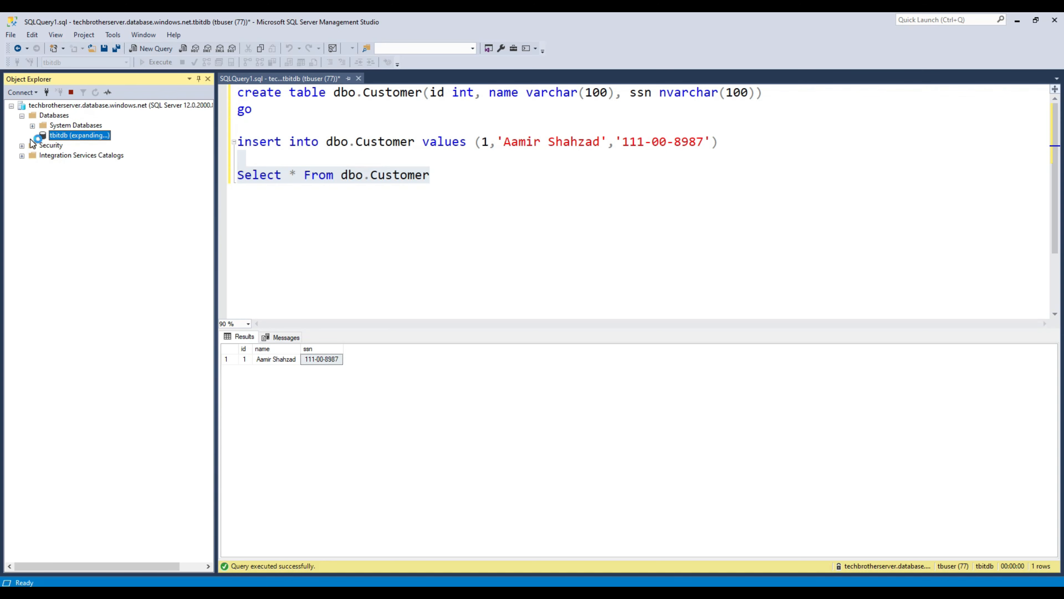
Step: Create a new column master key under tbitdb Security > Always Encrypted Keys named Techbrothers_Masterkey
{"action": "left_click", "coordinate": [72, 235]}
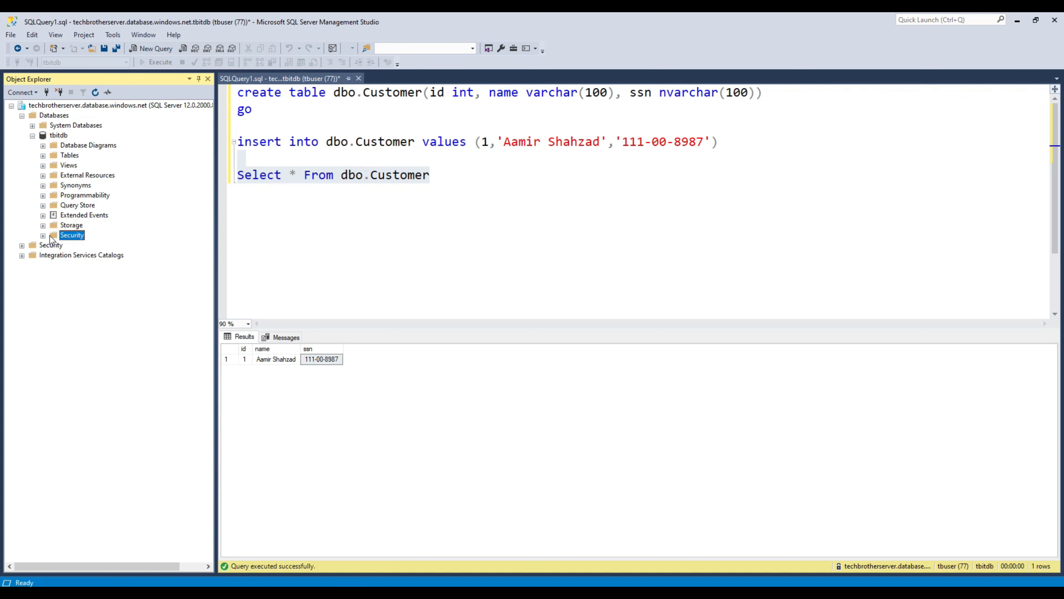
{"action": "left_click", "coordinate": [42, 236]}
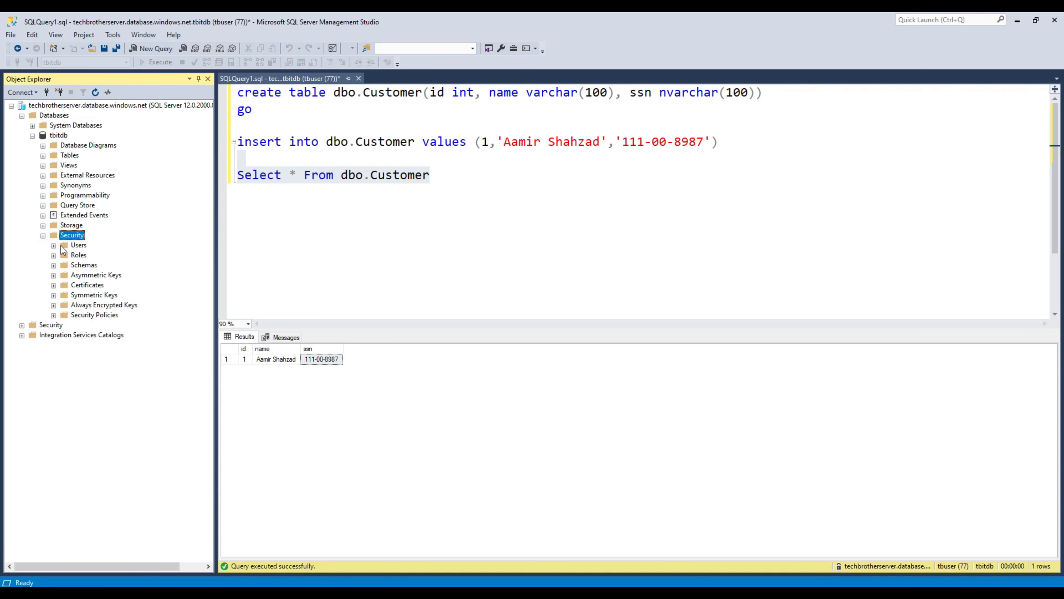
{"action": "left_click", "coordinate": [103, 306]}
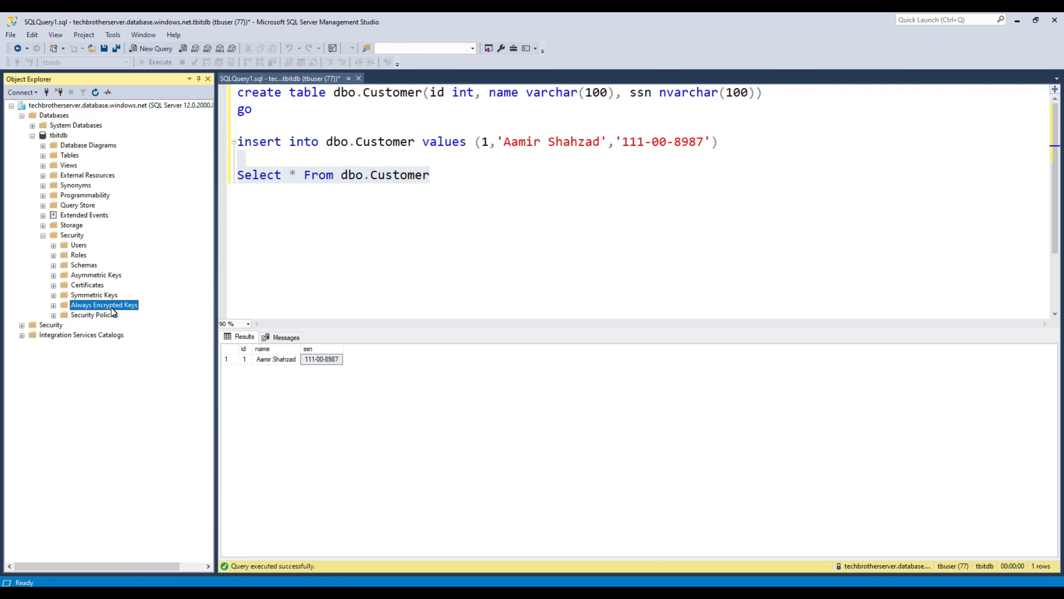
{"action": "right_click", "coordinate": [111, 307]}
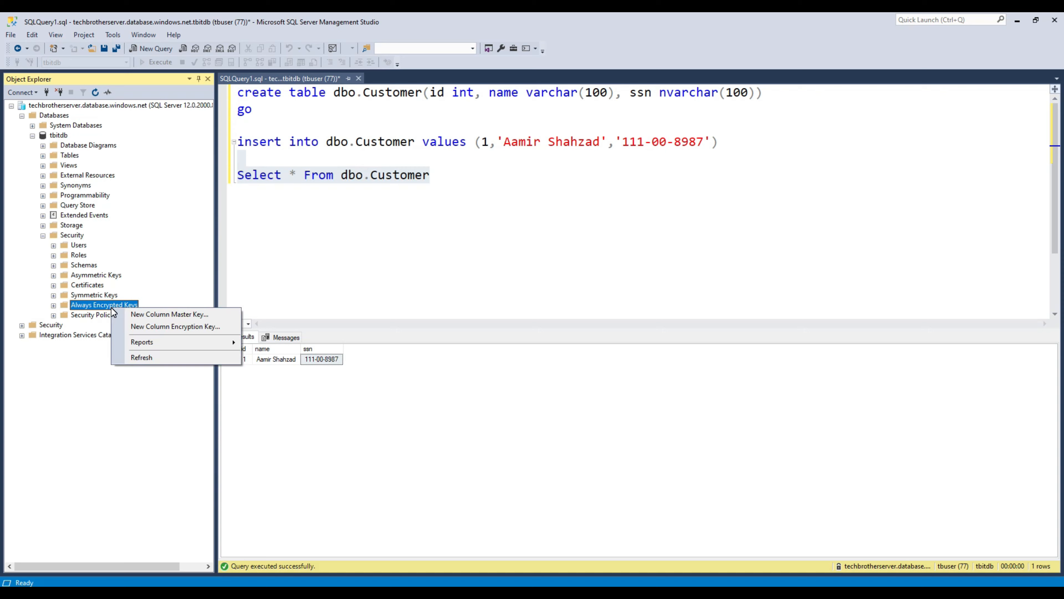
{"action": "left_click", "coordinate": [159, 317]}
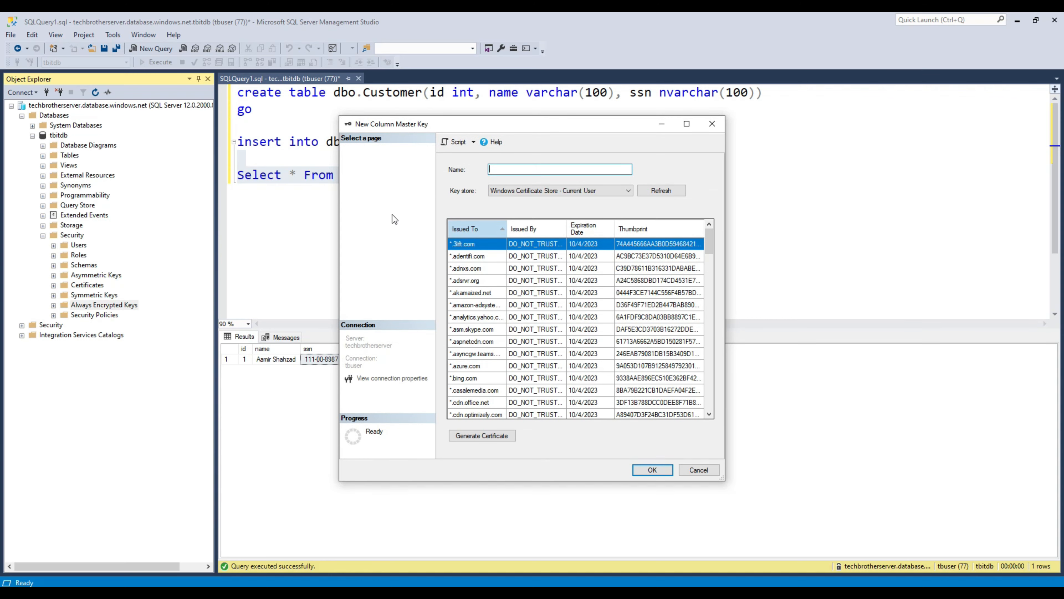
{"action": "type", "text": "Techbrothers_Masterkey"}
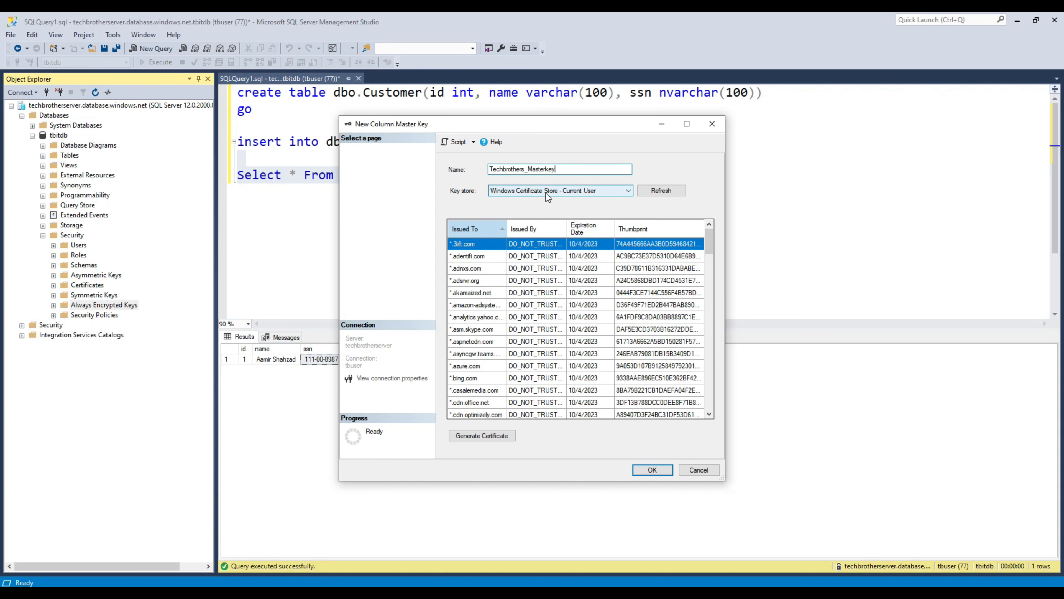
{"action": "left_click", "coordinate": [584, 191]}
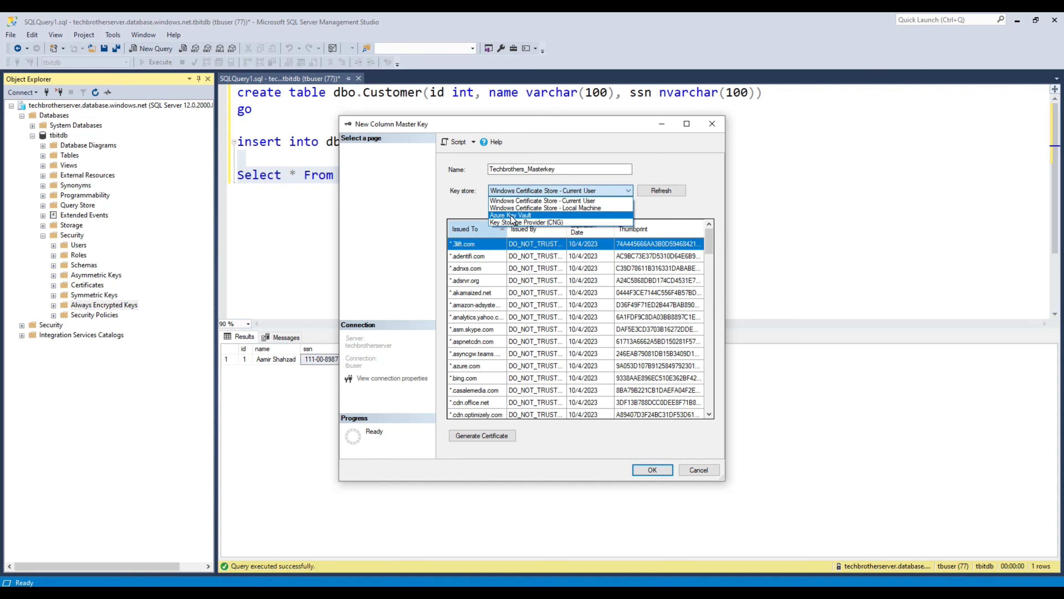
Step: Choose Azure Key Vault as key store, sign in with Azure subscription 1, then return to the Azure portal
{"action": "left_click", "coordinate": [520, 216]}
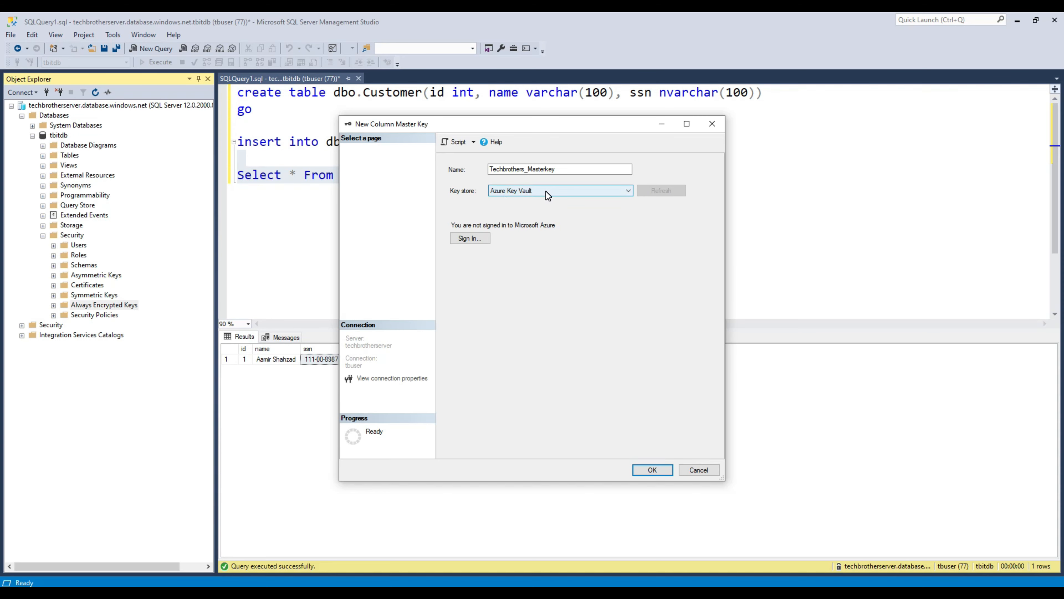
{"action": "left_click", "coordinate": [466, 239]}
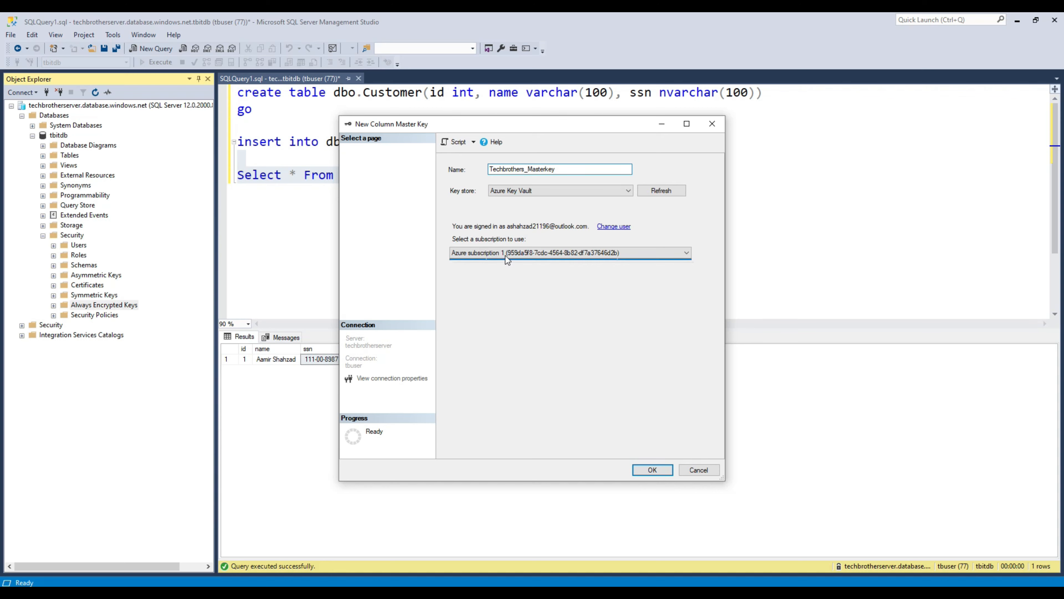
{"action": "left_click", "coordinate": [507, 254]}
{"action": "left_click", "coordinate": [496, 295]}
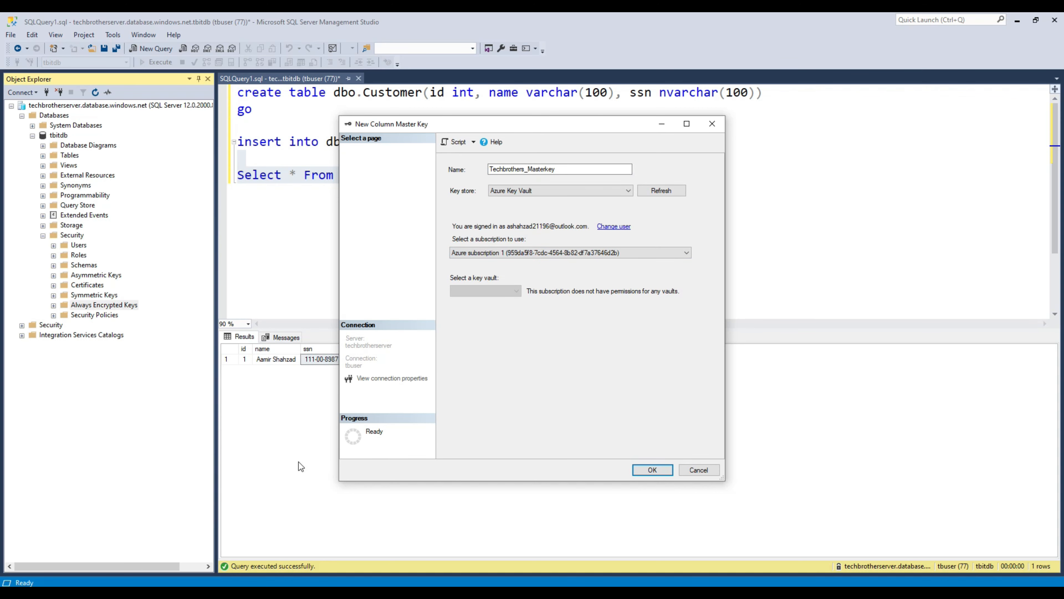
{"action": "left_click", "coordinate": [436, 587]}
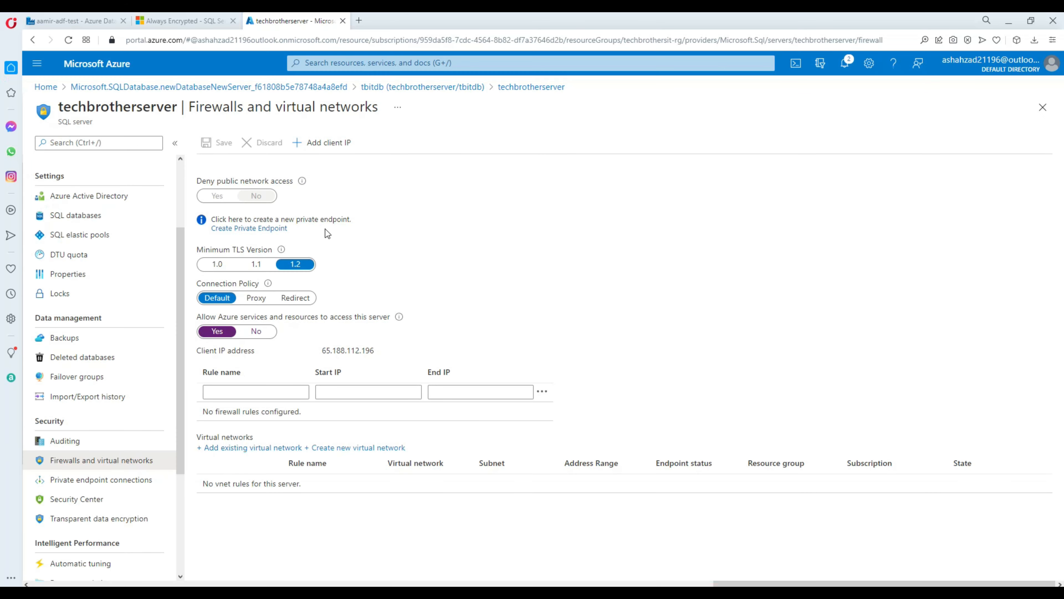
{"action": "left_click", "coordinate": [49, 87]}
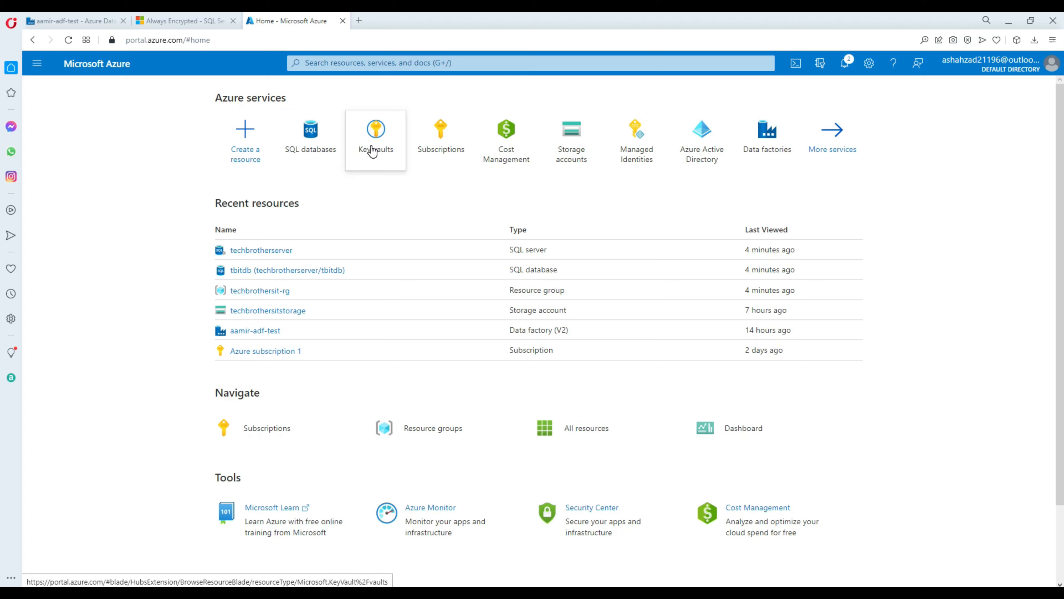
Step: Find the Key vaults service in the Azure portal and start a new key vault
{"action": "left_click", "coordinate": [355, 64]}
{"action": "type", "text": "key va"}
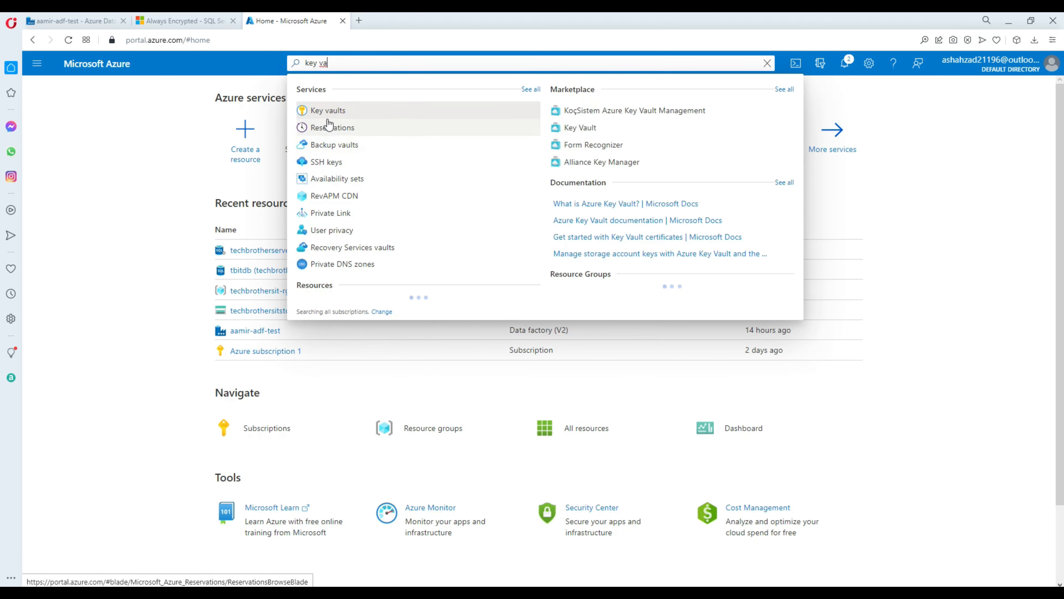
{"action": "left_click", "coordinate": [326, 111]}
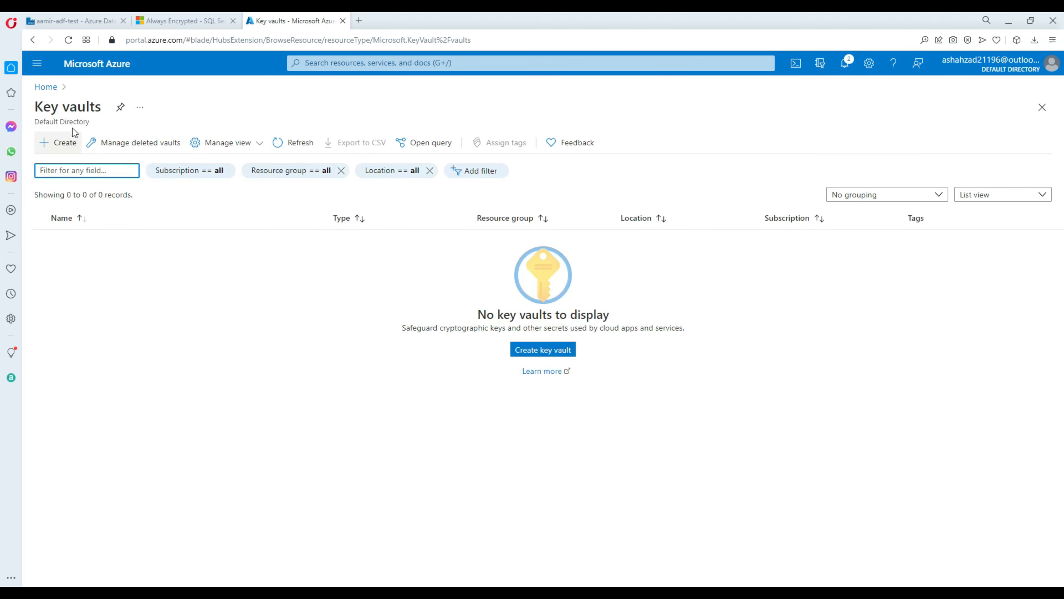
{"action": "left_click_drag", "start_coordinate": [105, 113], "coordinate": [37, 102]}
{"action": "left_click", "coordinate": [111, 292]}
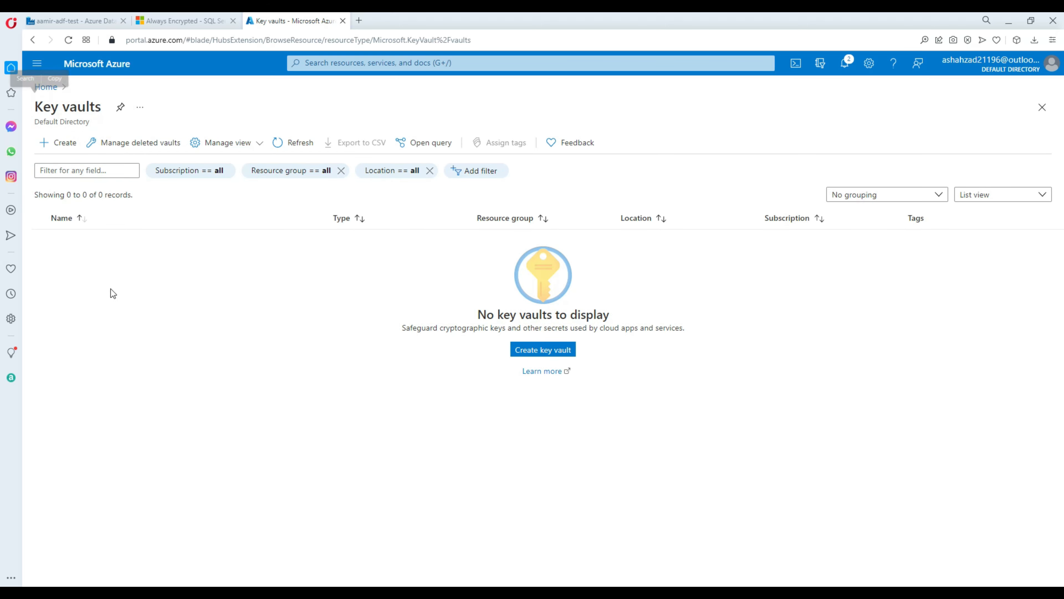
{"action": "left_click", "coordinate": [58, 145]}
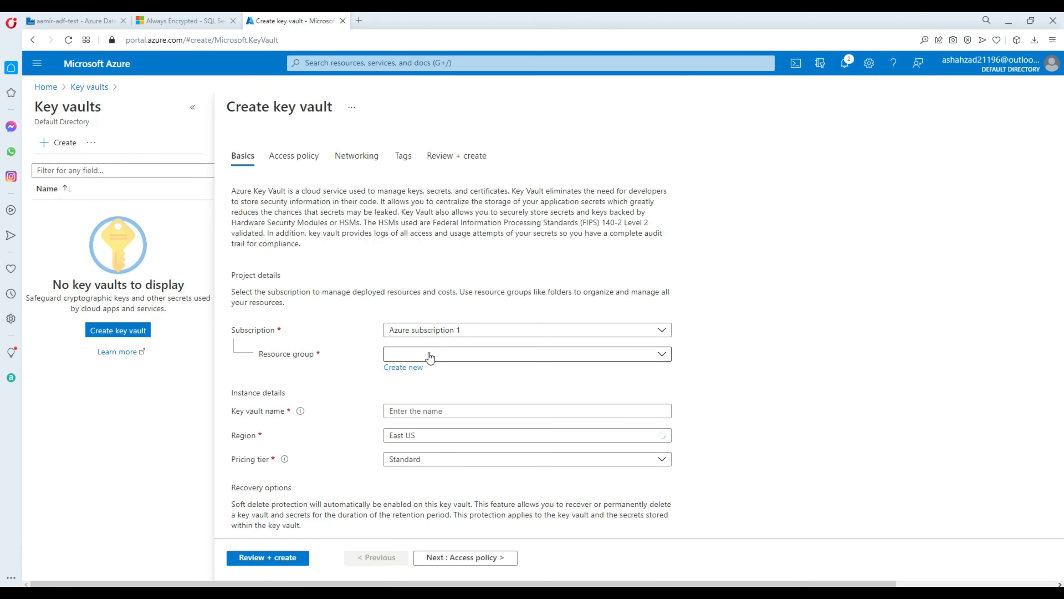
Step: Put the vault in resource group techbrothersit-rg, name it techbrotherskv, then review and create it
{"action": "left_click", "coordinate": [429, 358]}
{"action": "left_click", "coordinate": [432, 438]}
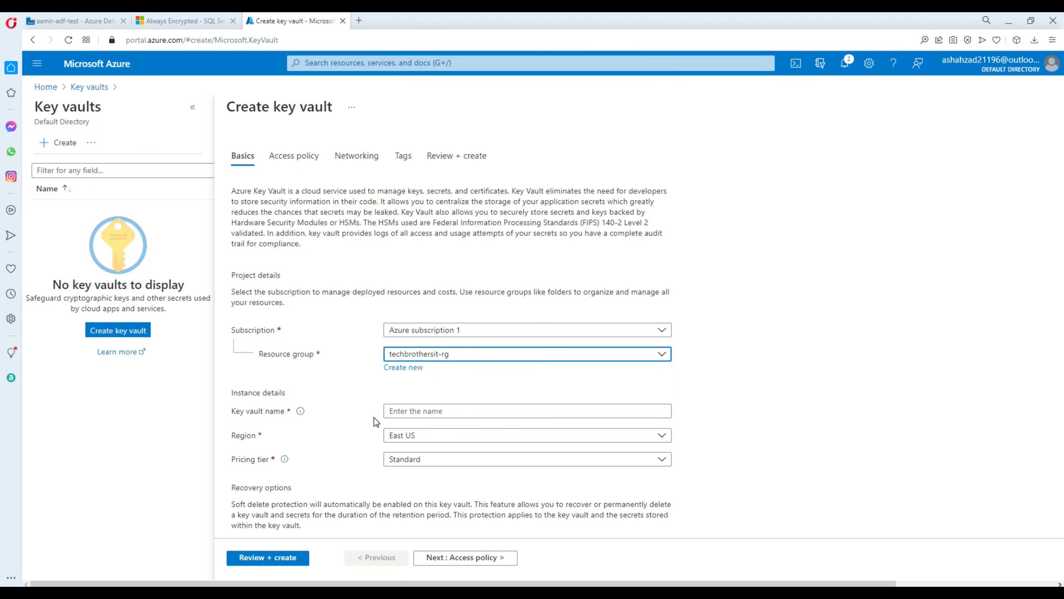
{"action": "left_click", "coordinate": [397, 411]}
{"action": "type", "text": "techbrother"}
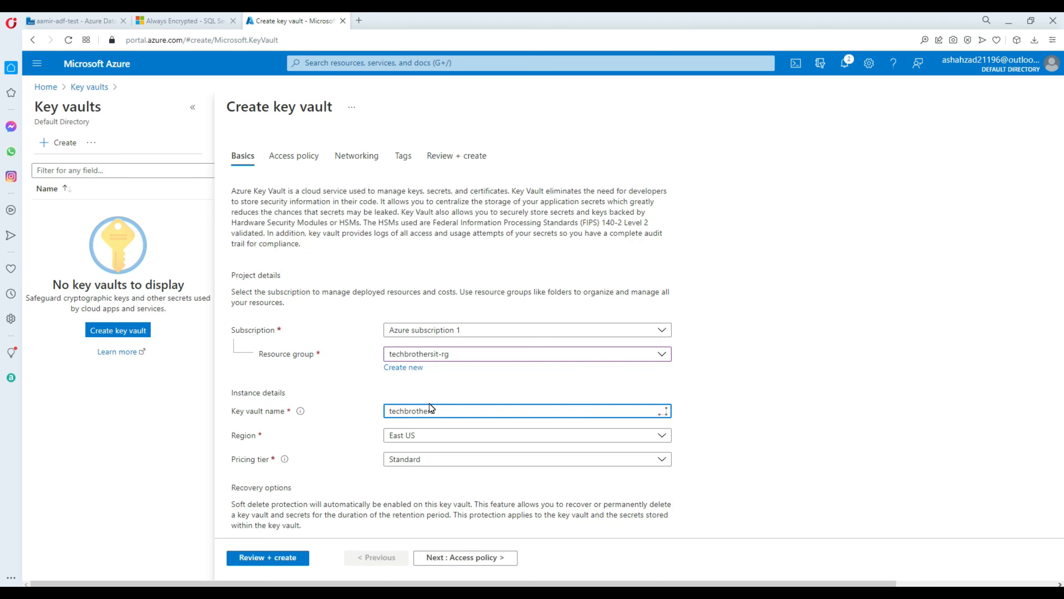
{"action": "type", "text": "sitkv"}
{"action": "left_click_drag", "start_coordinate": [454, 411], "coordinate": [434, 411]}
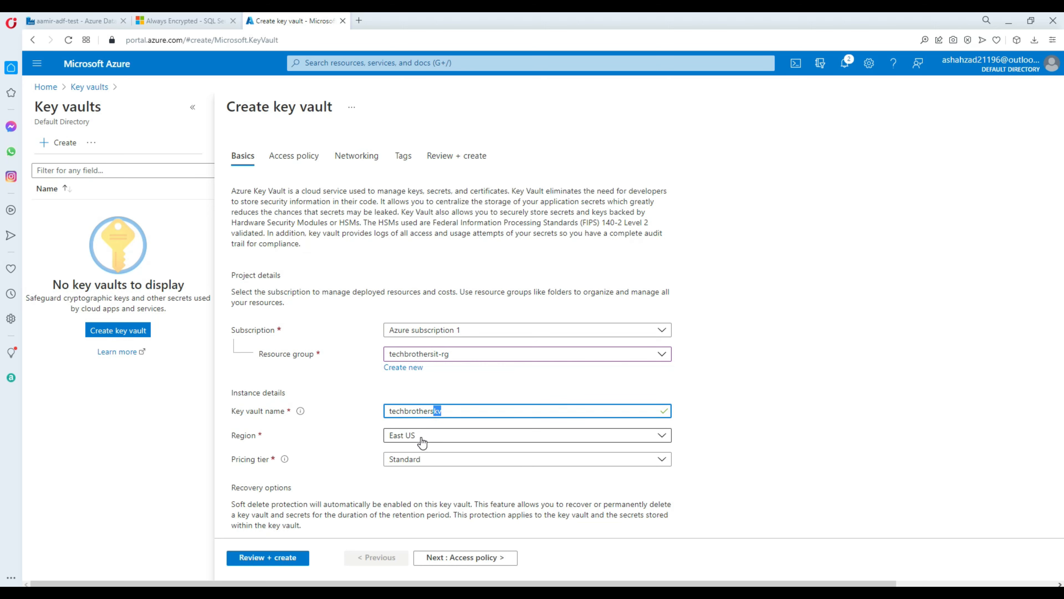
{"action": "left_click", "coordinate": [358, 451]}
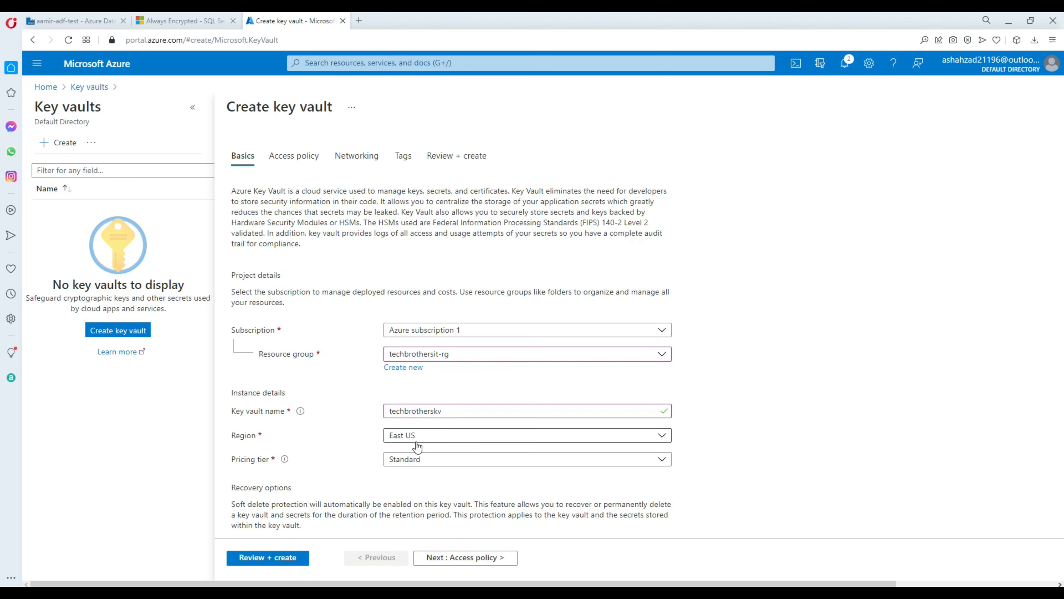
{"action": "left_click", "coordinate": [296, 566]}
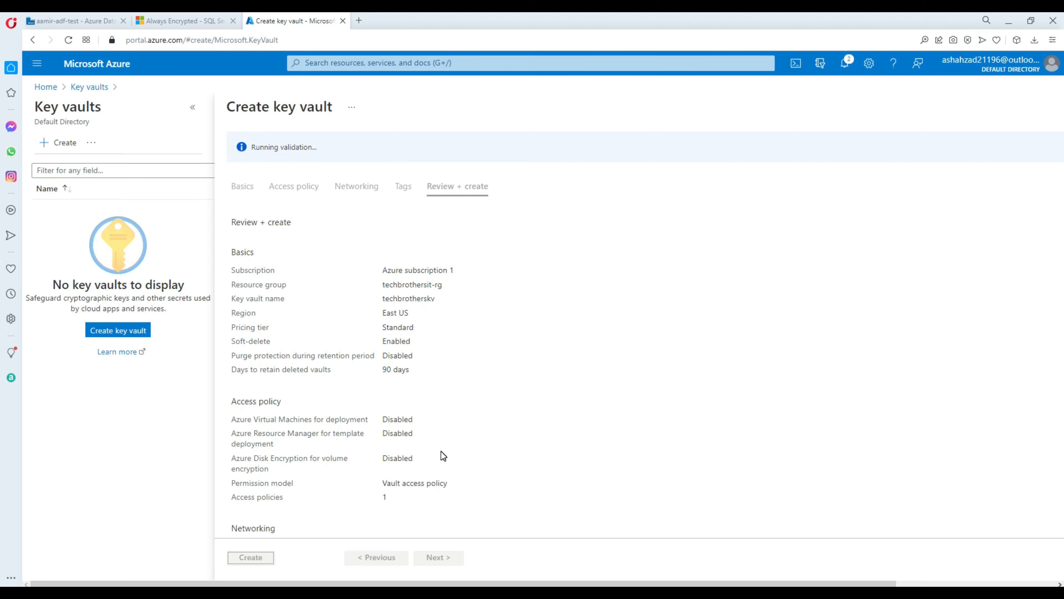
{"action": "left_click", "coordinate": [263, 556]}
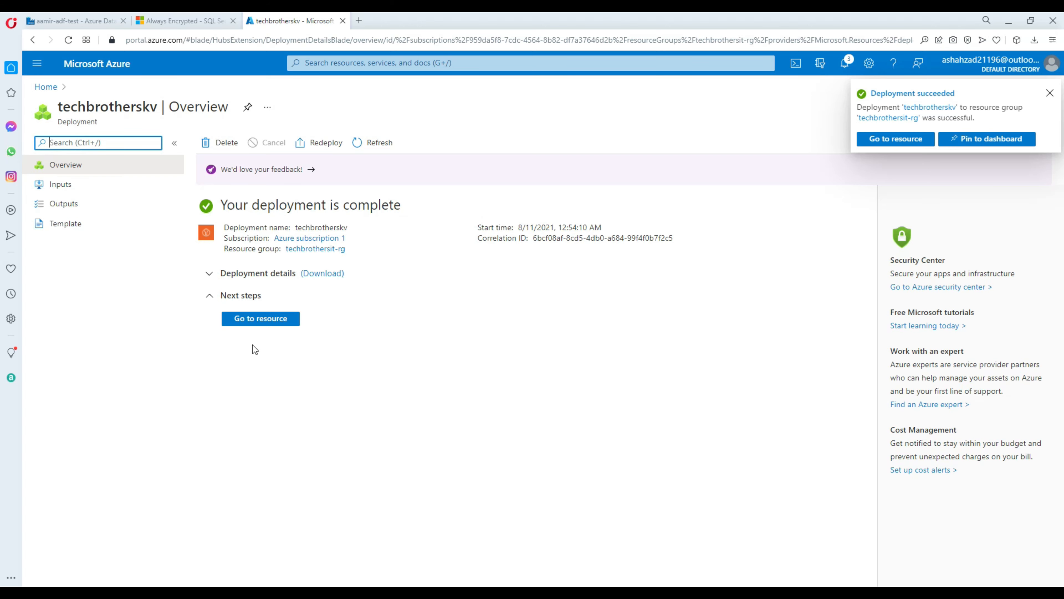
Step: Open techbrotherskv and browse its Keys, Secrets and Certificates pages, finding no keys yet
{"action": "left_click", "coordinate": [270, 323]}
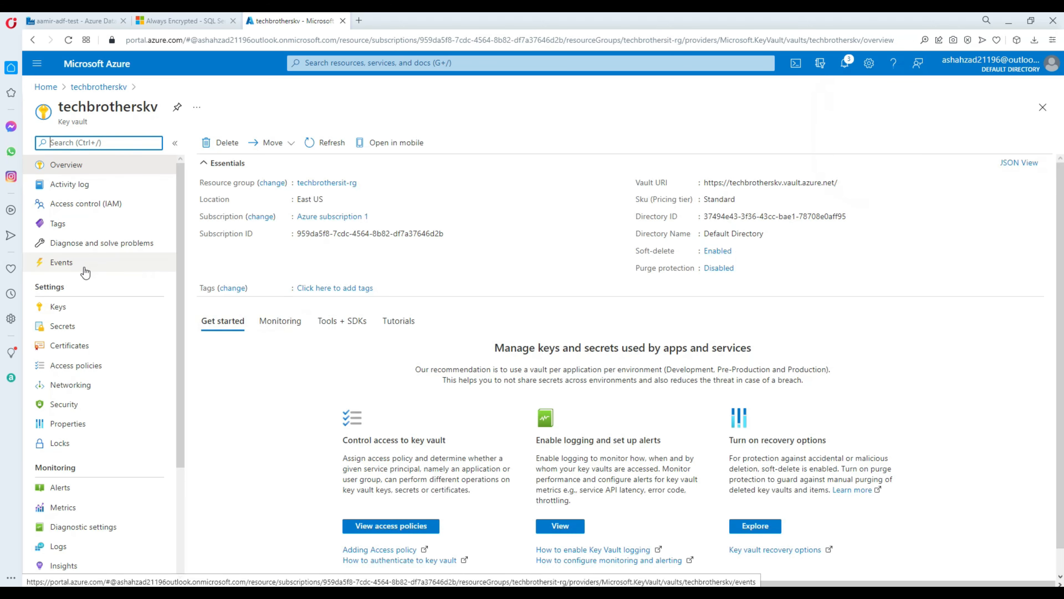
{"action": "left_click", "coordinate": [58, 310]}
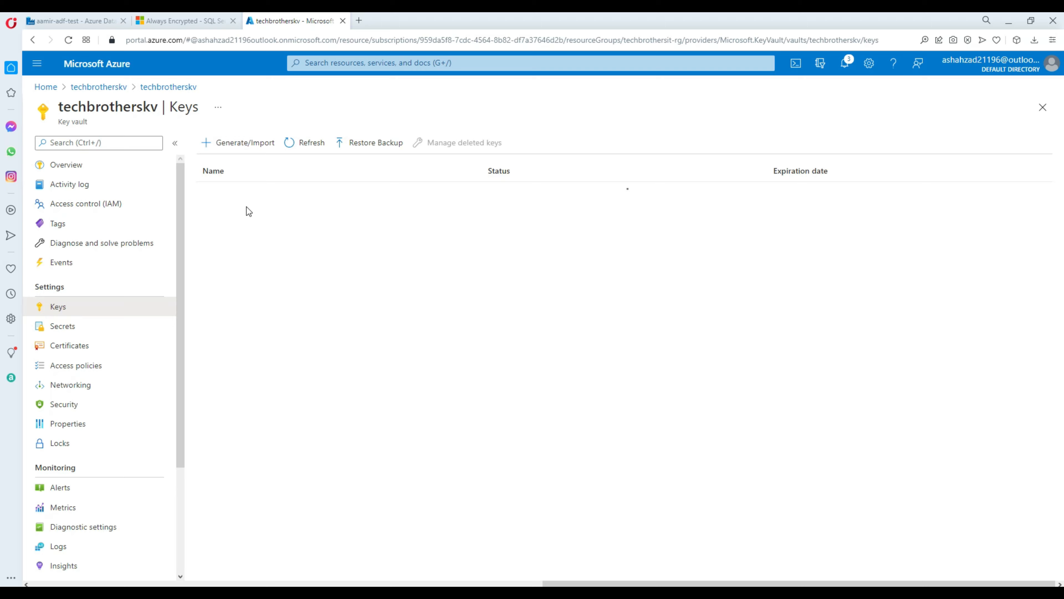
{"action": "left_click", "coordinate": [53, 333]}
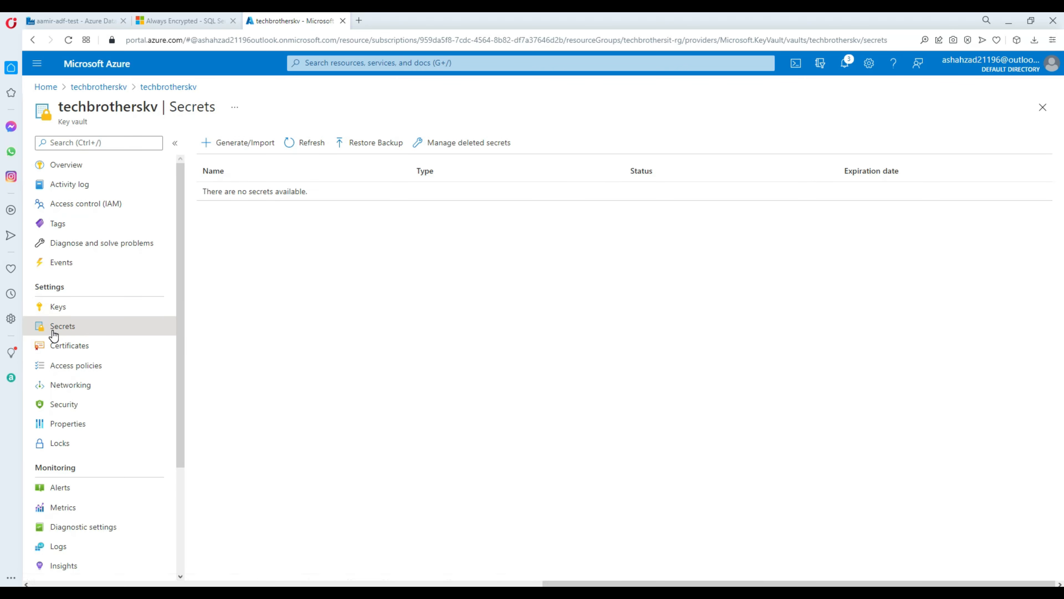
{"action": "left_click", "coordinate": [61, 354]}
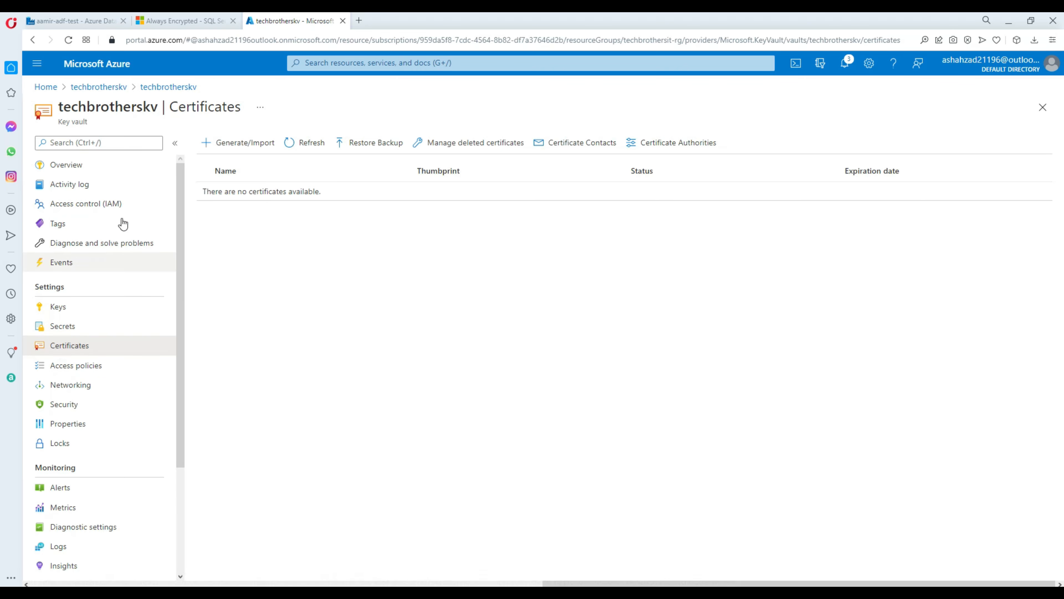
{"action": "left_click", "coordinate": [75, 312]}
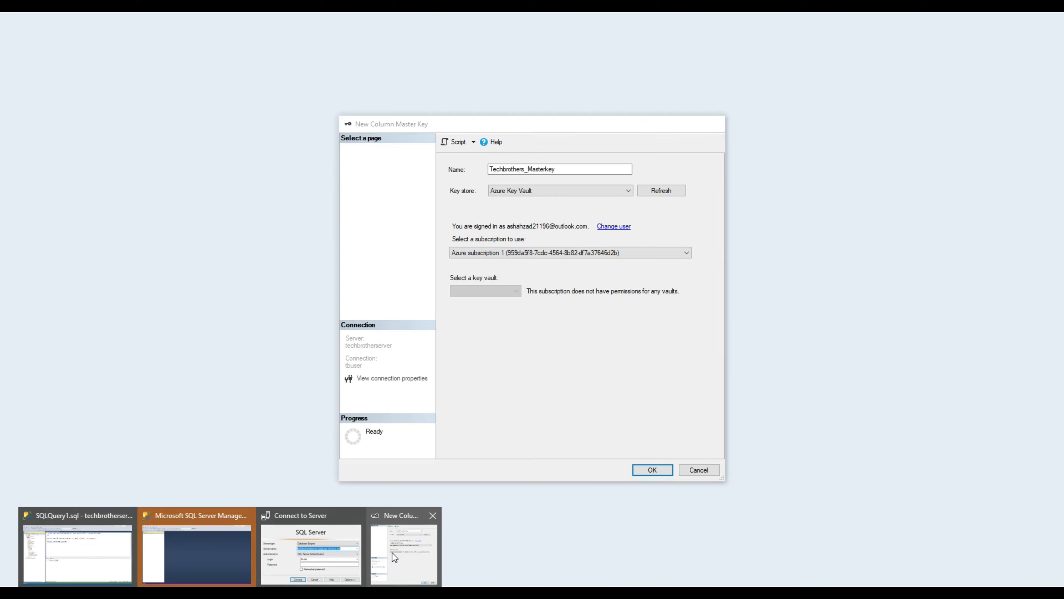
{"action": "left_click", "coordinate": [379, 545]}
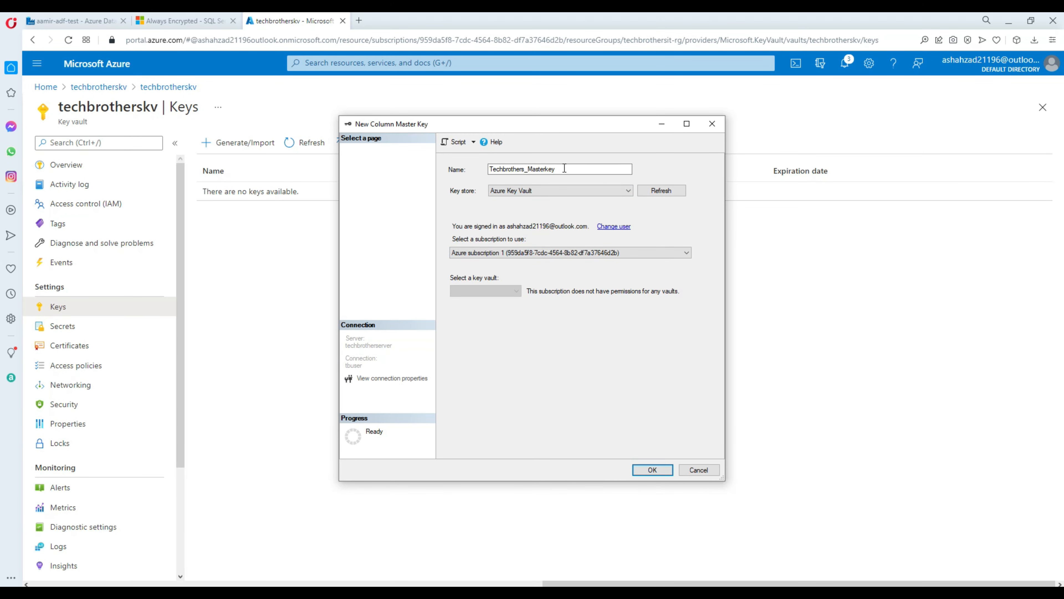
Step: Back the Techbrothers_Masterkey column master key with a newly generated key in vault techbrotherskv
{"action": "left_click", "coordinate": [656, 194]}
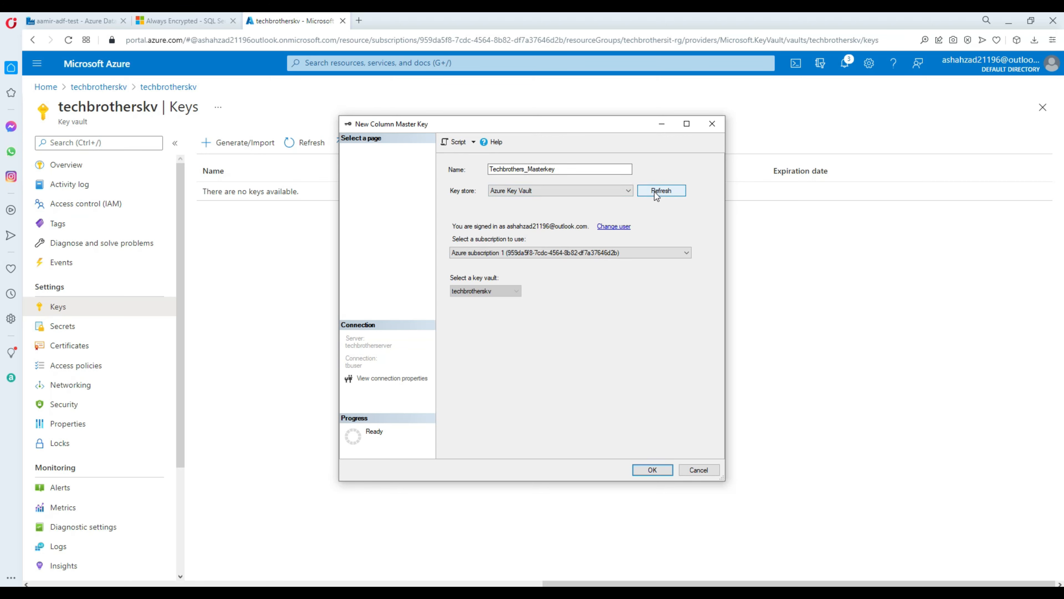
{"action": "left_click", "coordinate": [475, 293]}
{"action": "left_click", "coordinate": [484, 302]}
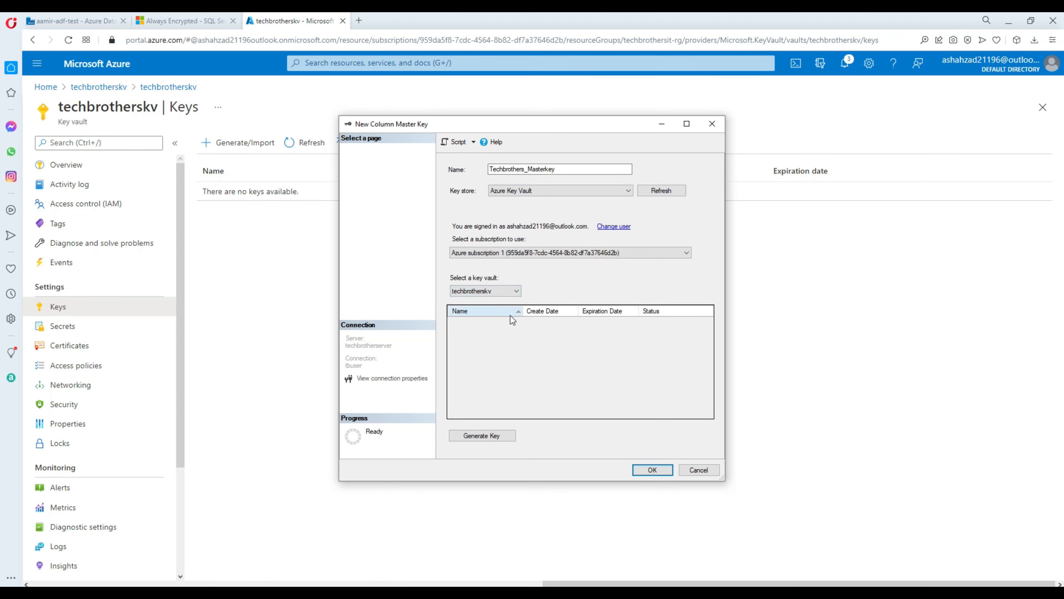
{"action": "left_click", "coordinate": [484, 438]}
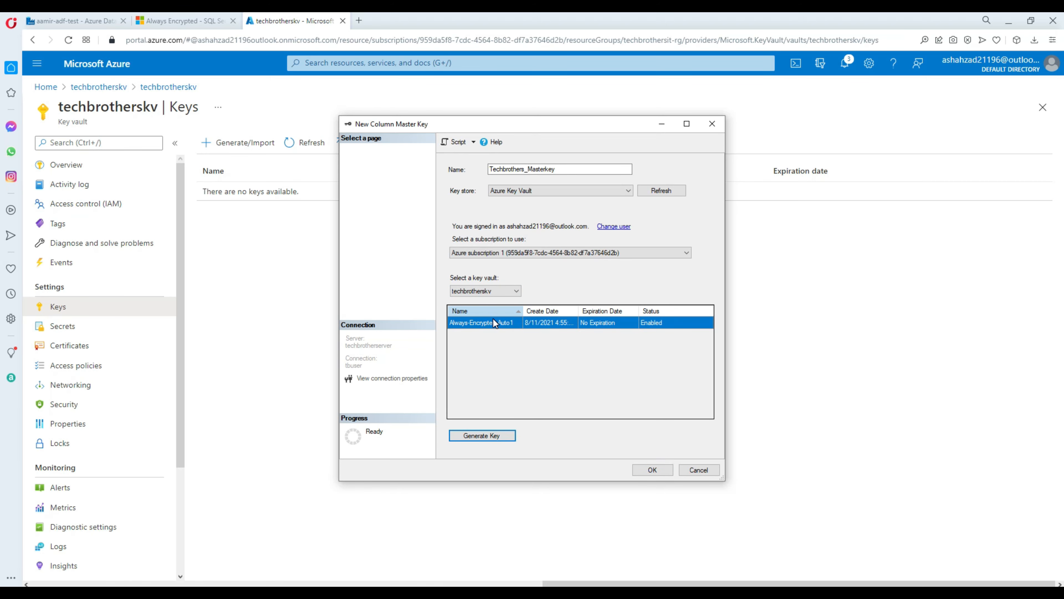
{"action": "left_click", "coordinate": [653, 470]}
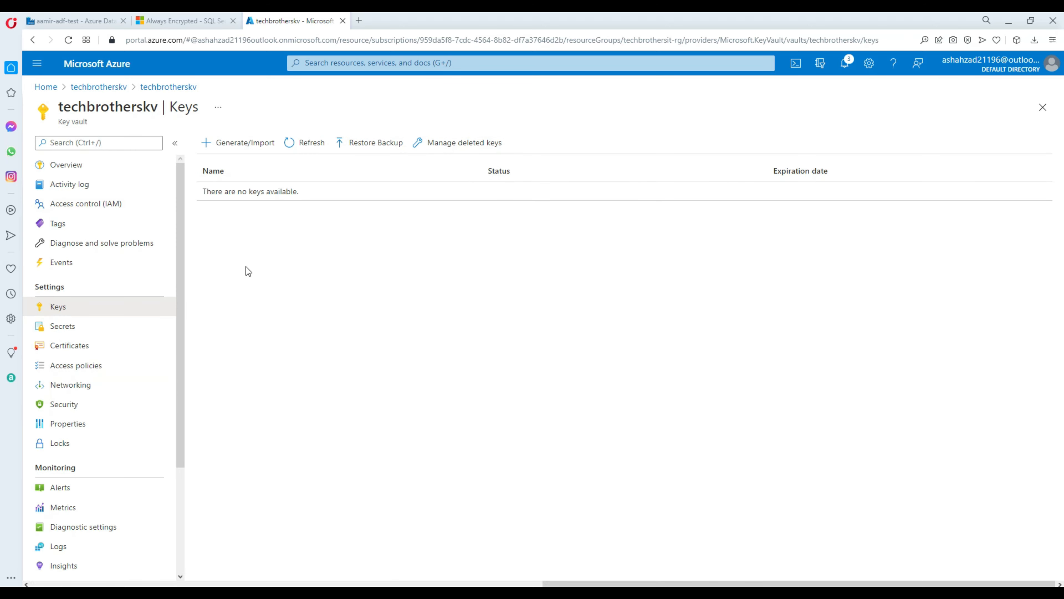
{"action": "left_click", "coordinate": [317, 147]}
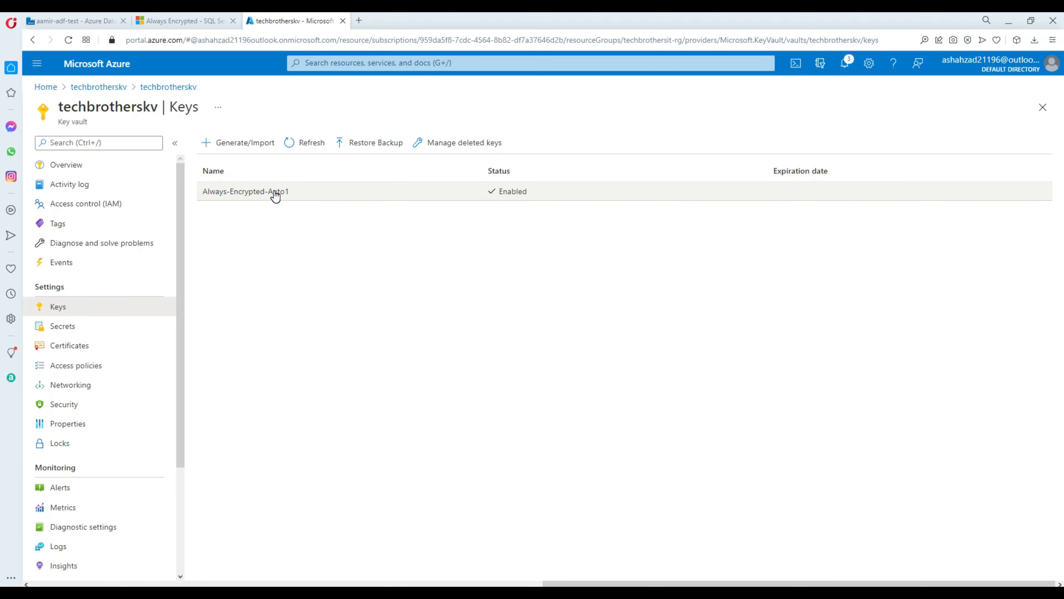
Step: Recheck the vault's Secrets and Keys so Always-Encrypted-Auto1 shows as Enabled, then return to Management Studio
{"action": "left_click", "coordinate": [76, 328]}
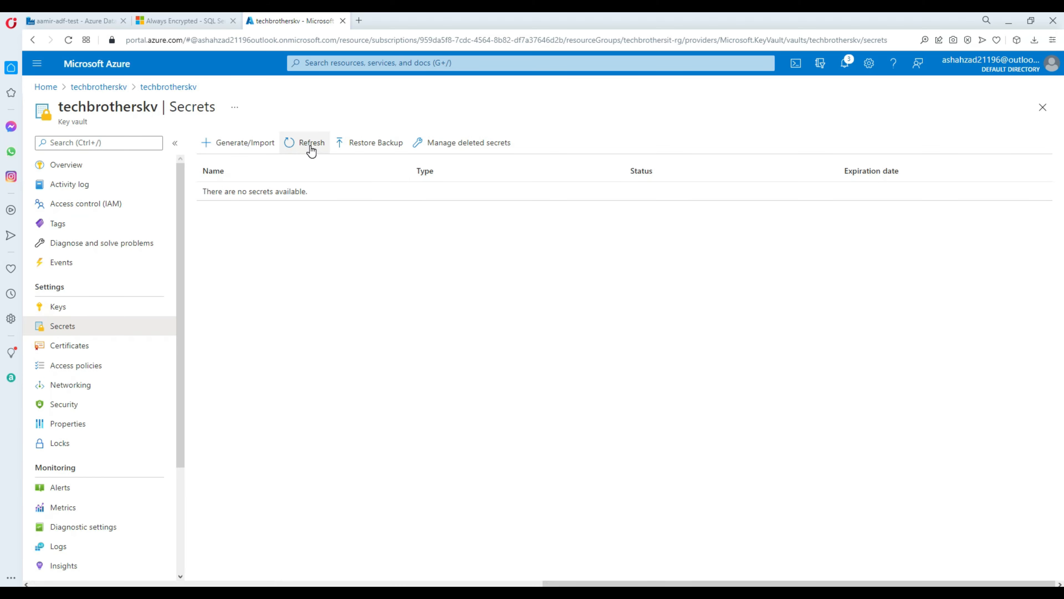
{"action": "left_click", "coordinate": [59, 309]}
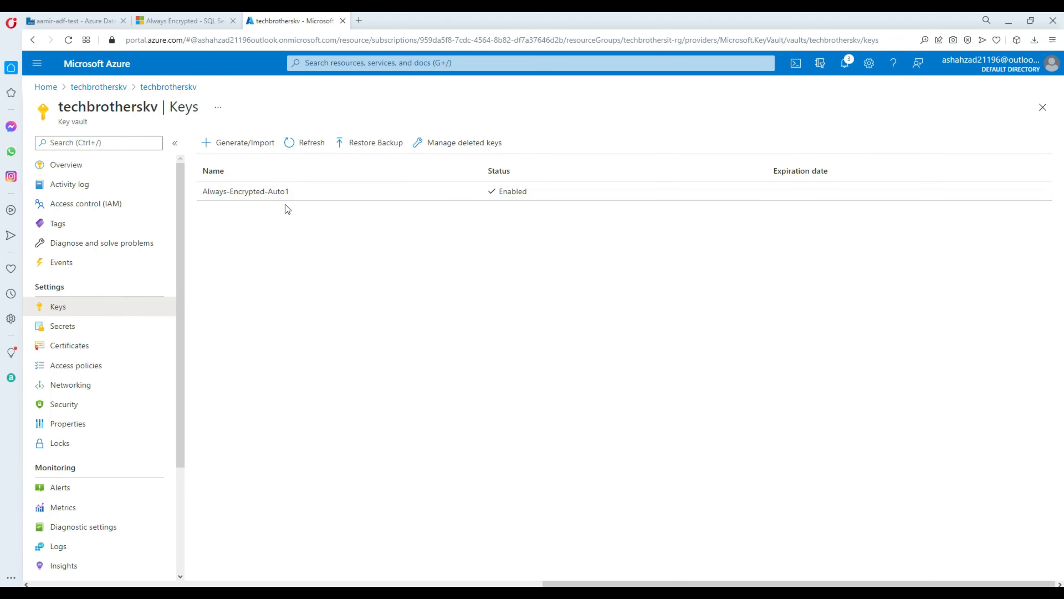
{"action": "left_click", "coordinate": [306, 156]}
{"action": "mouse_move", "coordinate": [317, 556]}
{"action": "left_click", "coordinate": [358, 543]}
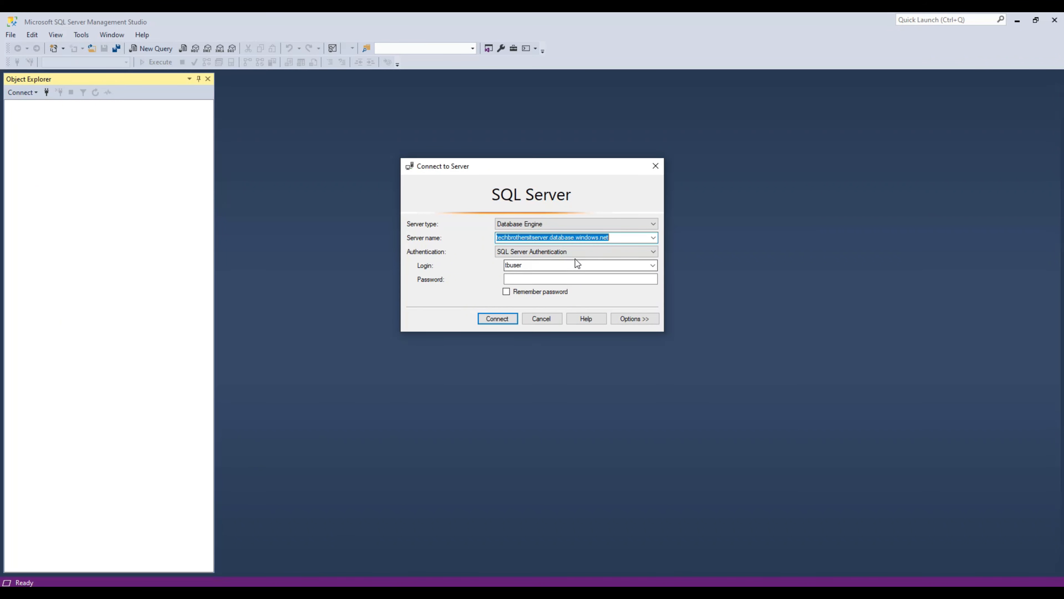
Step: In Object Explorer, expand Always Encrypted Keys to show Techbrothers_Masterkey and the Column Encryption Keys folder
{"action": "mouse_move", "coordinate": [235, 583]}
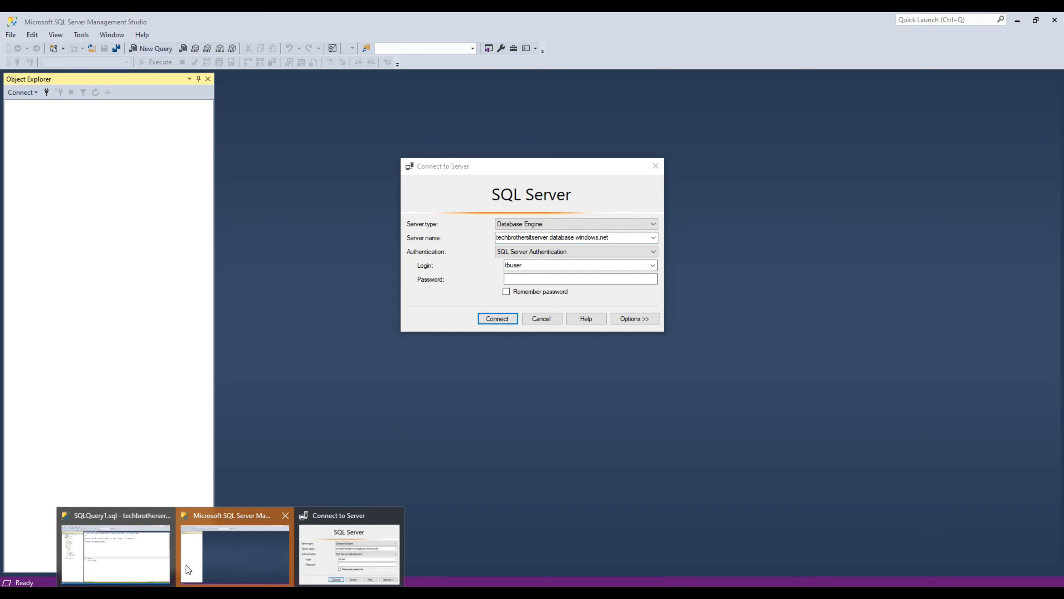
{"action": "left_click", "coordinate": [171, 522]}
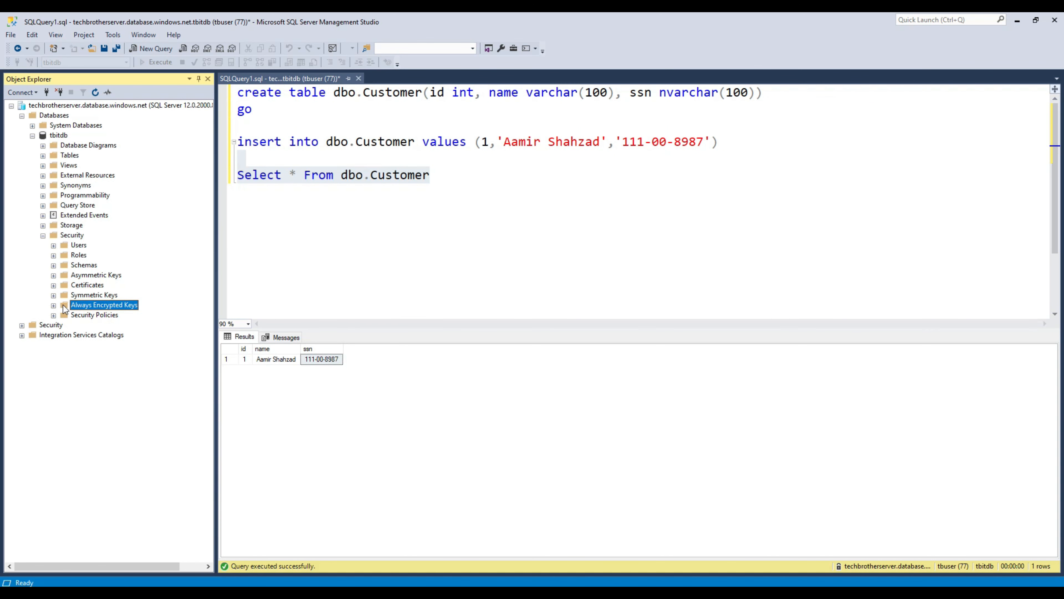
{"action": "left_click", "coordinate": [54, 305]}
{"action": "key", "text": "Down"}
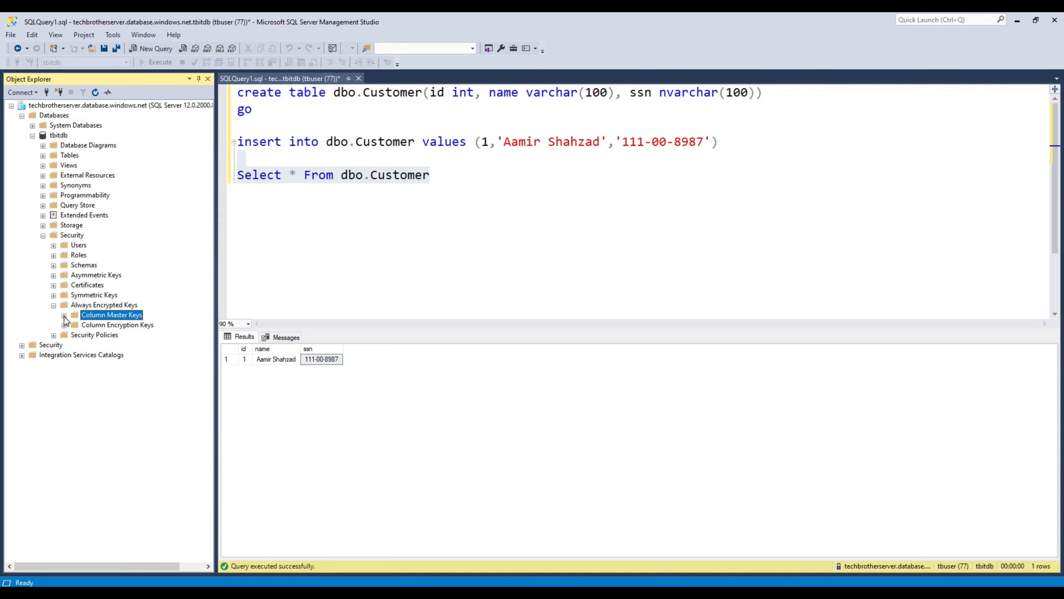
{"action": "left_click", "coordinate": [64, 316]}
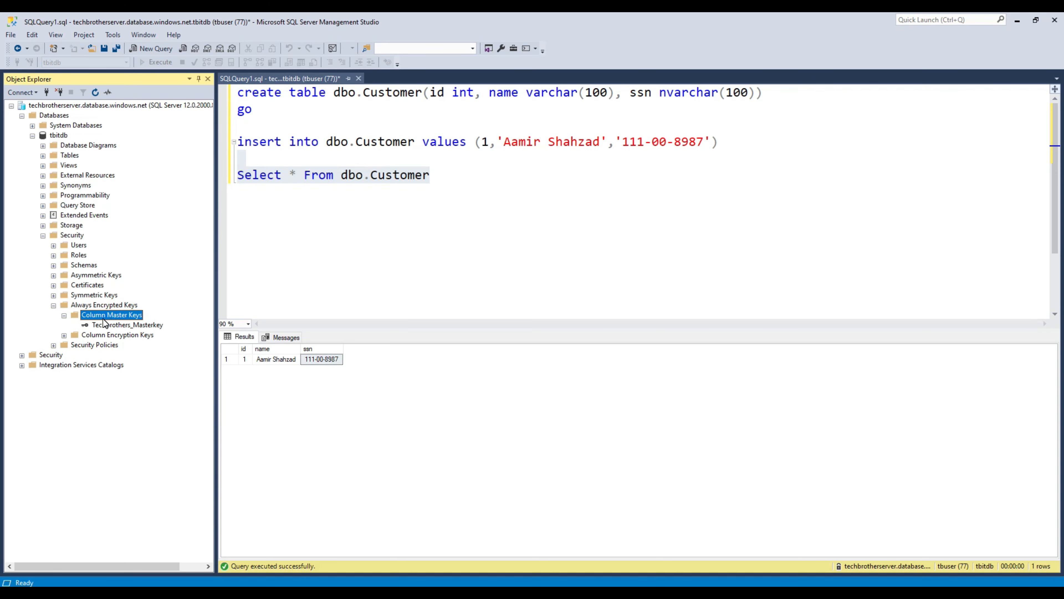
{"action": "left_click", "coordinate": [132, 327]}
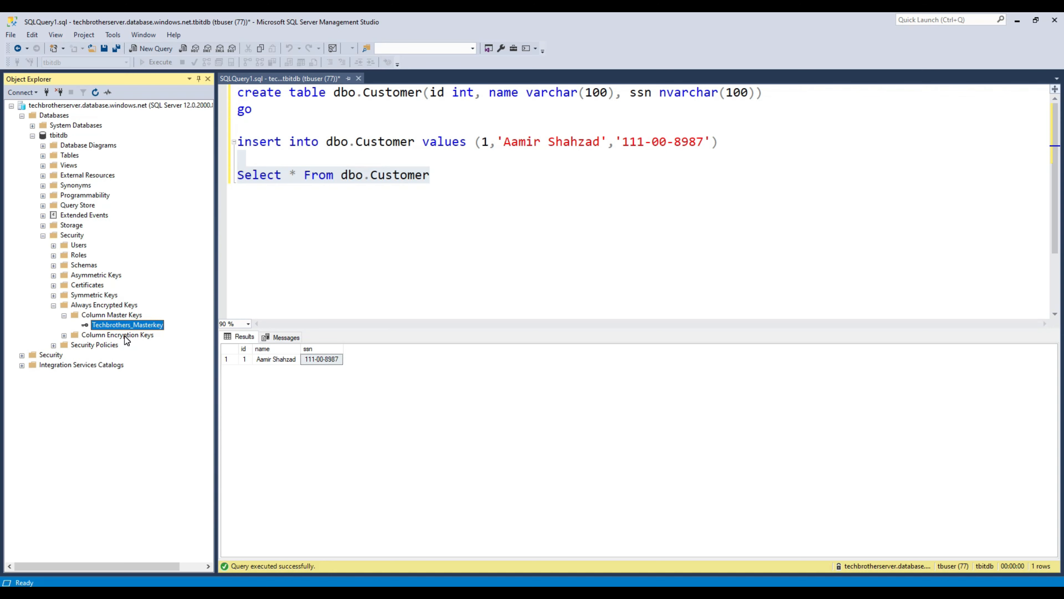
{"action": "left_click", "coordinate": [125, 336]}
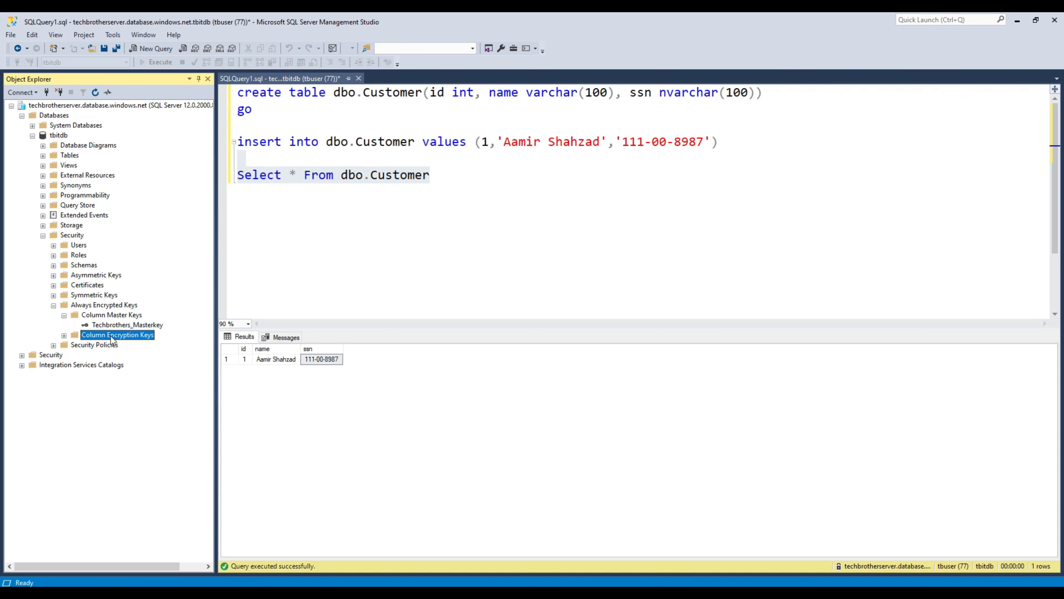
Step: Attempt the column encryption key tb_ColumnEncryption under Techbrothers_Masterkey and sign in, hitting a Forbidden error
{"action": "right_click", "coordinate": [113, 337]}
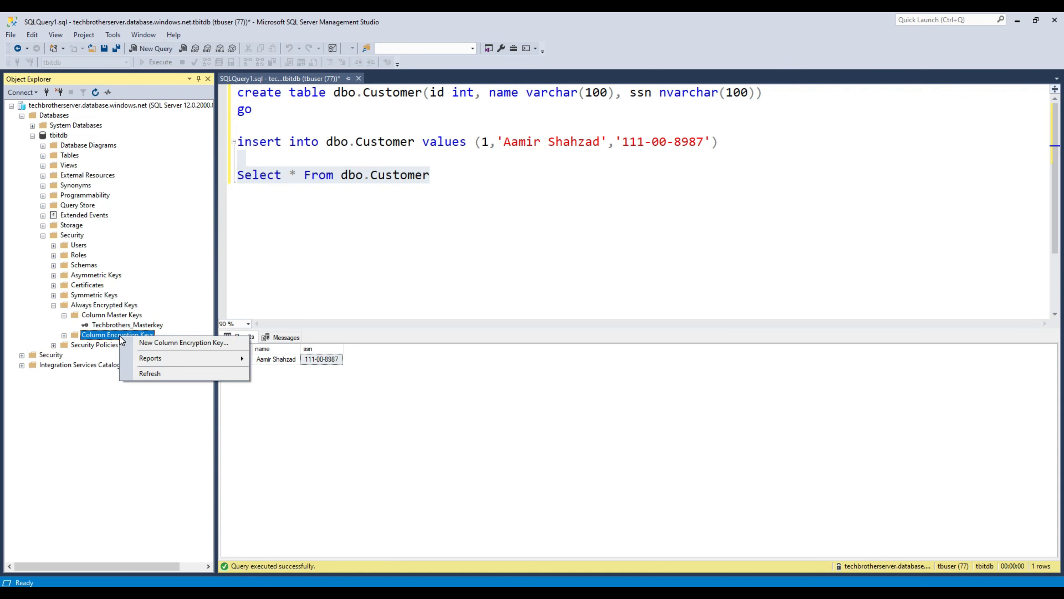
{"action": "left_click", "coordinate": [156, 343]}
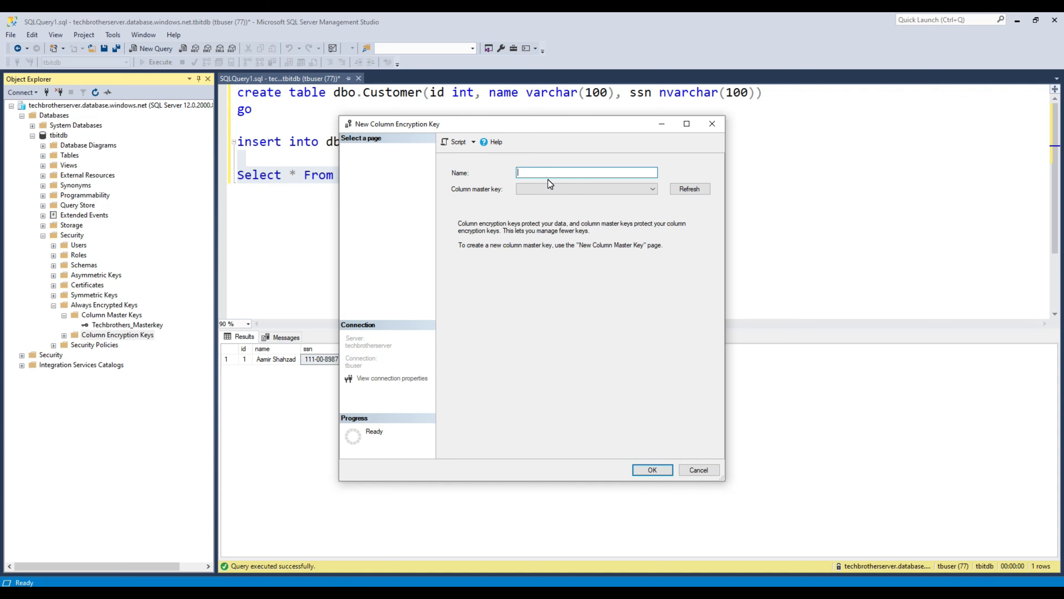
{"action": "type", "text": "ColumnEncryption"}
{"action": "left_click", "coordinate": [560, 188]}
{"action": "left_click", "coordinate": [535, 199]}
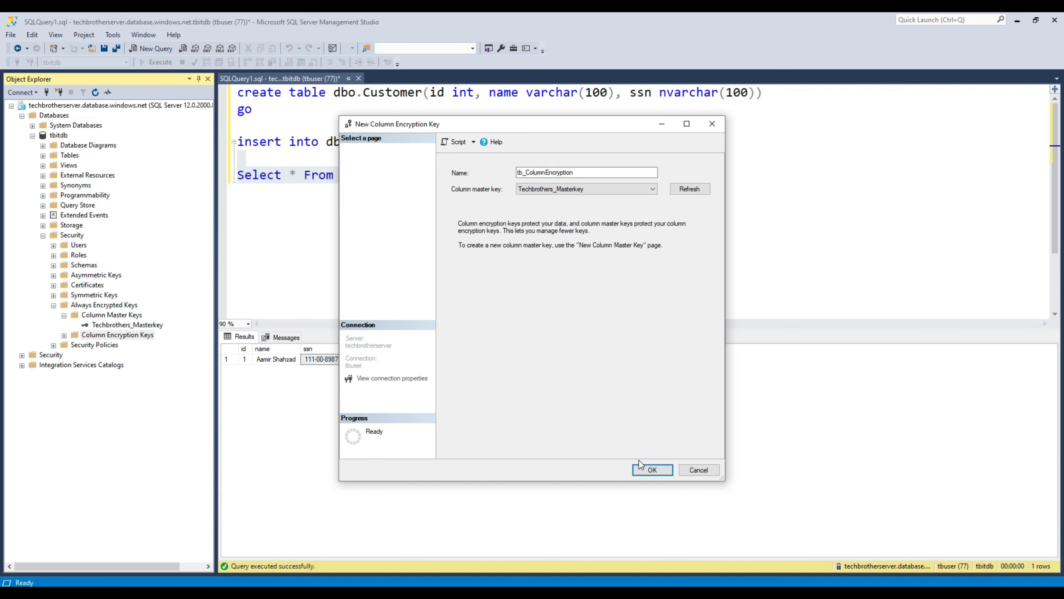
{"action": "left_click", "coordinate": [641, 467]}
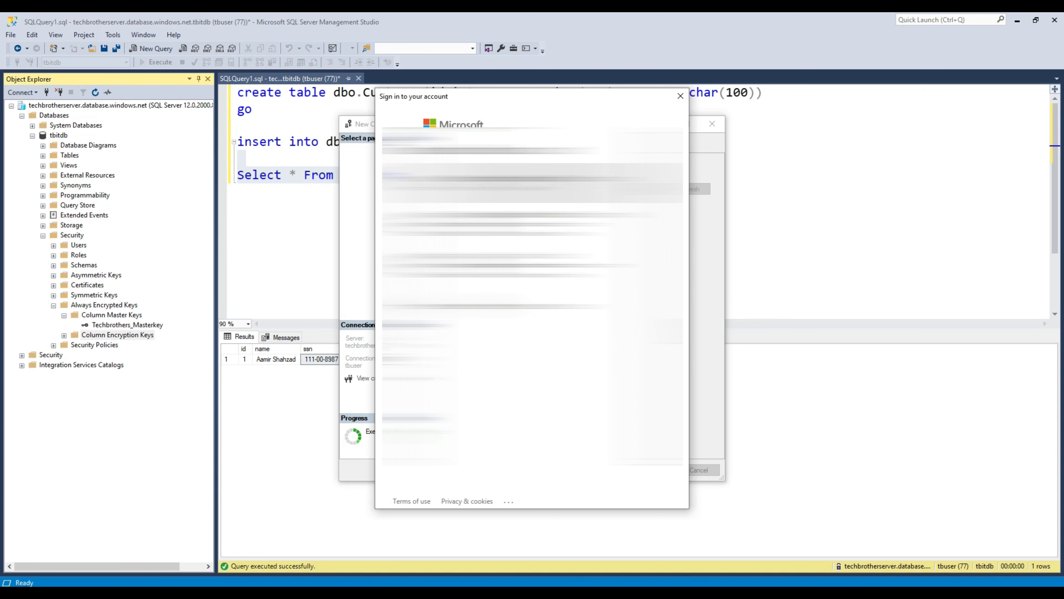
{"action": "left_click", "coordinate": [500, 185]}
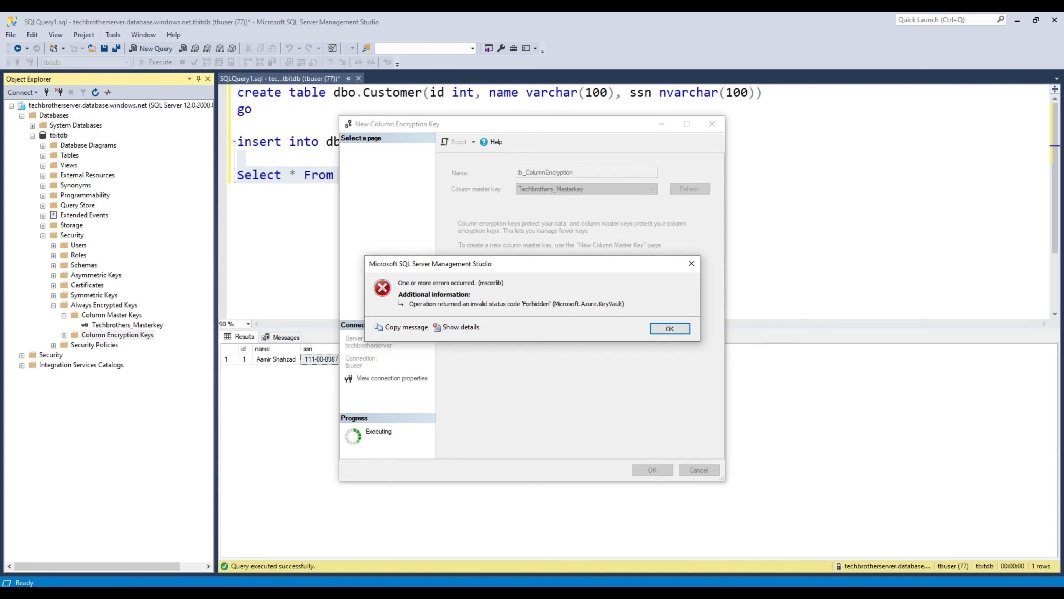
{"action": "left_click", "coordinate": [530, 545]}
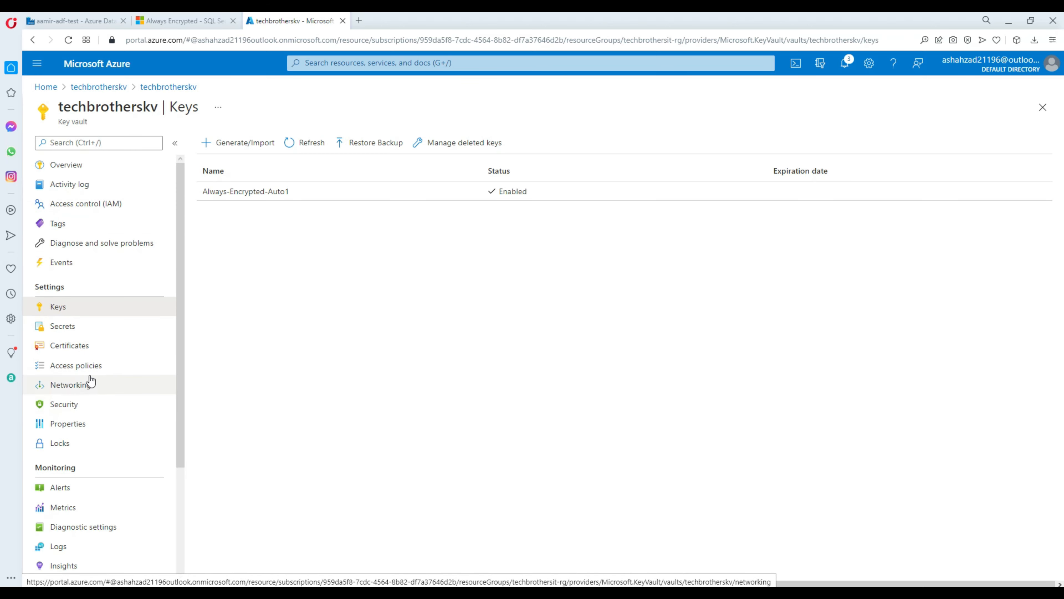
Step: In techbrotherskv's access policies, grant Decrypt, Encrypt, Unwrap Key, Wrap Key, Verify and Sign key permissions
{"action": "left_click", "coordinate": [90, 366]}
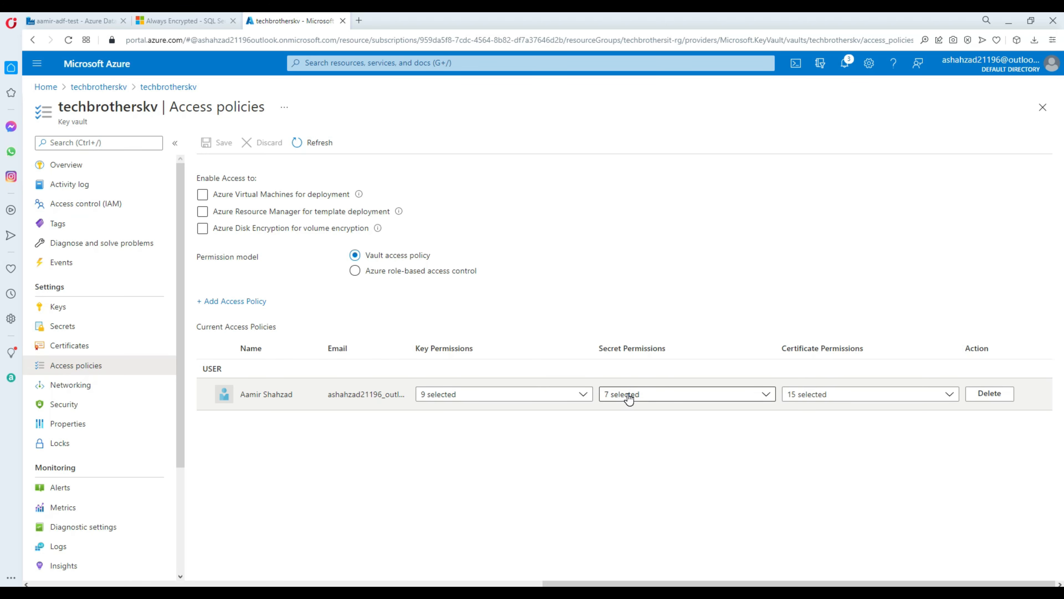
{"action": "left_click", "coordinate": [584, 395]}
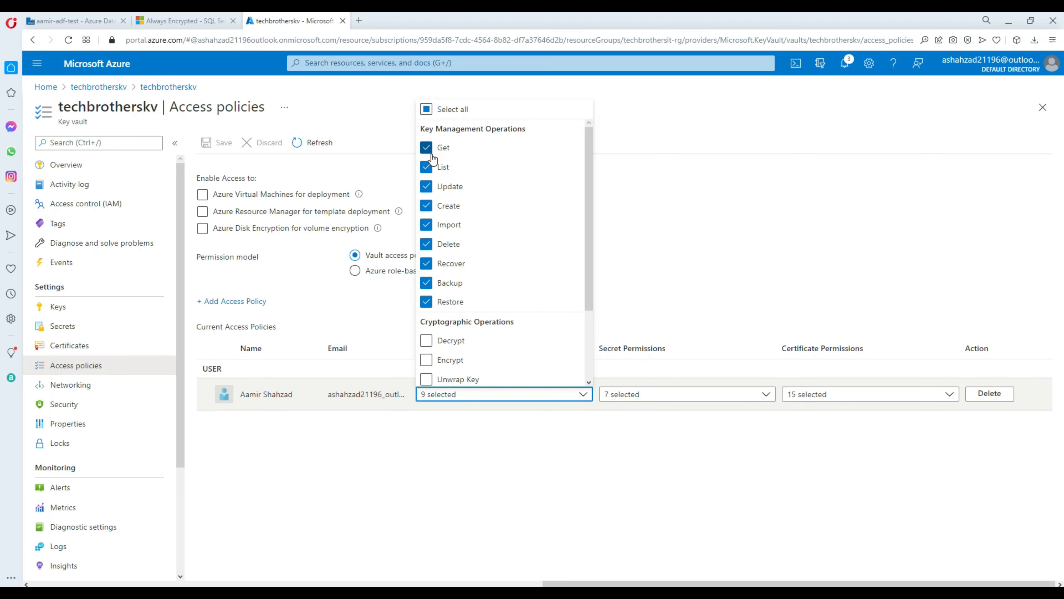
{"action": "scroll", "coordinate": [591, 251], "scroll_direction": "down", "scroll_amount": 2}
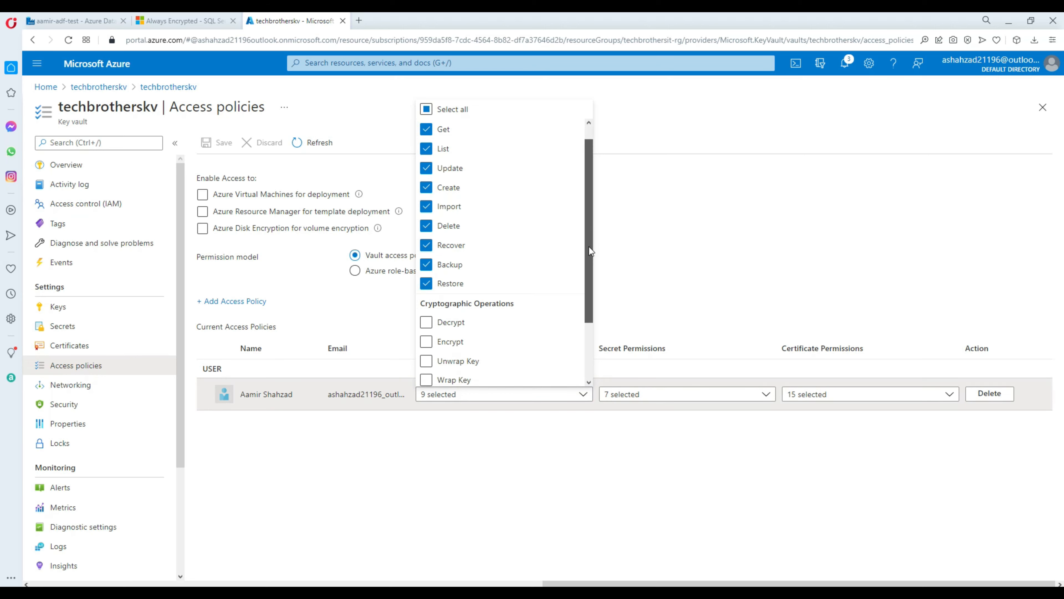
{"action": "left_click_drag", "start_coordinate": [591, 251], "coordinate": [596, 299]}
{"action": "left_click", "coordinate": [427, 242]}
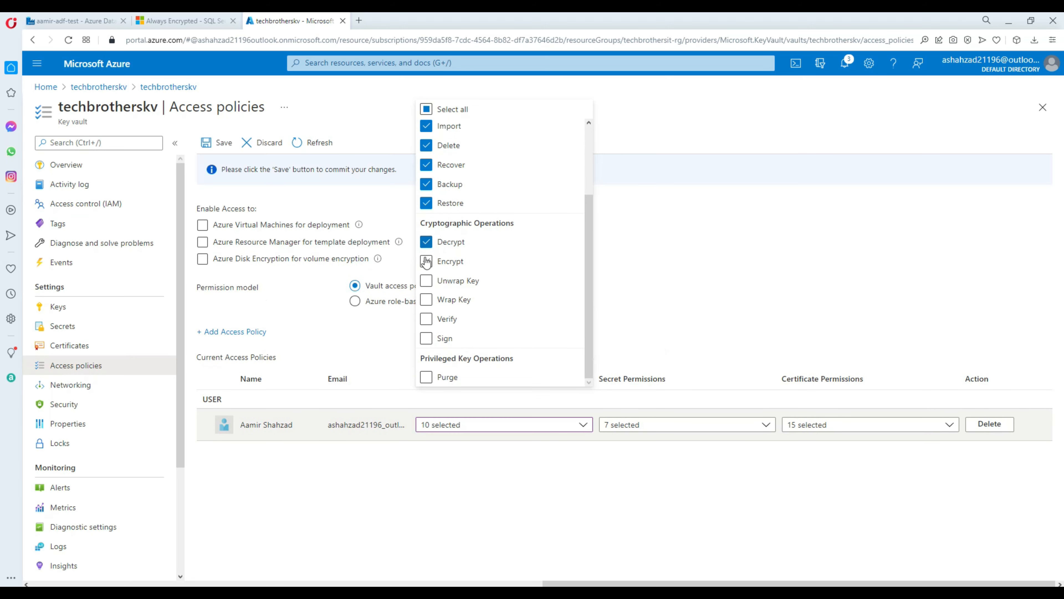
{"action": "left_click", "coordinate": [426, 261]}
{"action": "left_click", "coordinate": [427, 281]}
{"action": "left_click", "coordinate": [426, 300]}
{"action": "left_click", "coordinate": [427, 319]}
{"action": "left_click", "coordinate": [427, 338]}
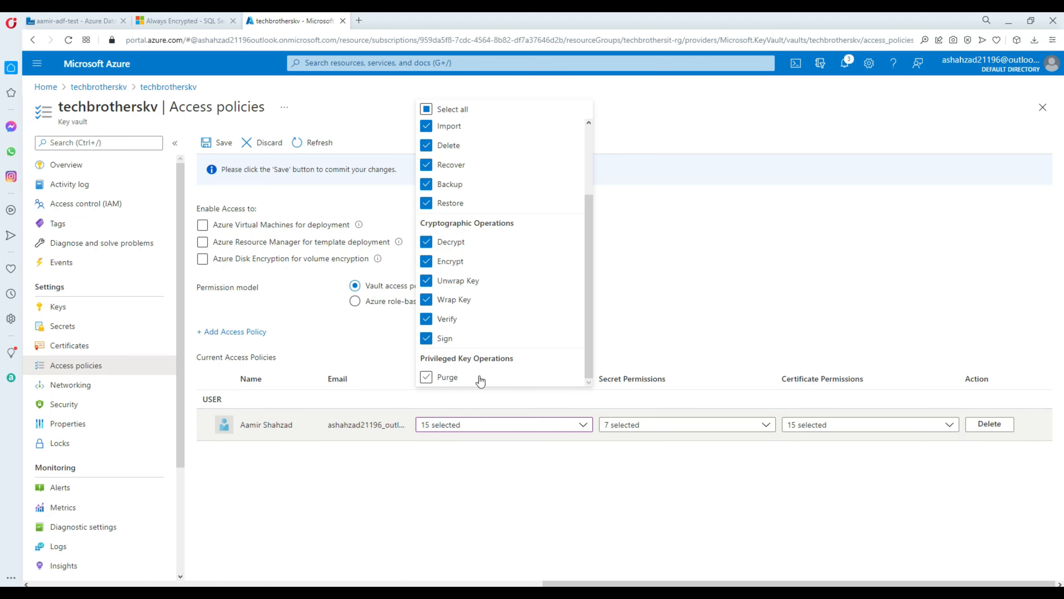
{"action": "left_click", "coordinate": [629, 344]}
Step: Review the secret and certificate permissions, save the access policy, and go back to Management Studio
{"action": "left_click", "coordinate": [637, 432]}
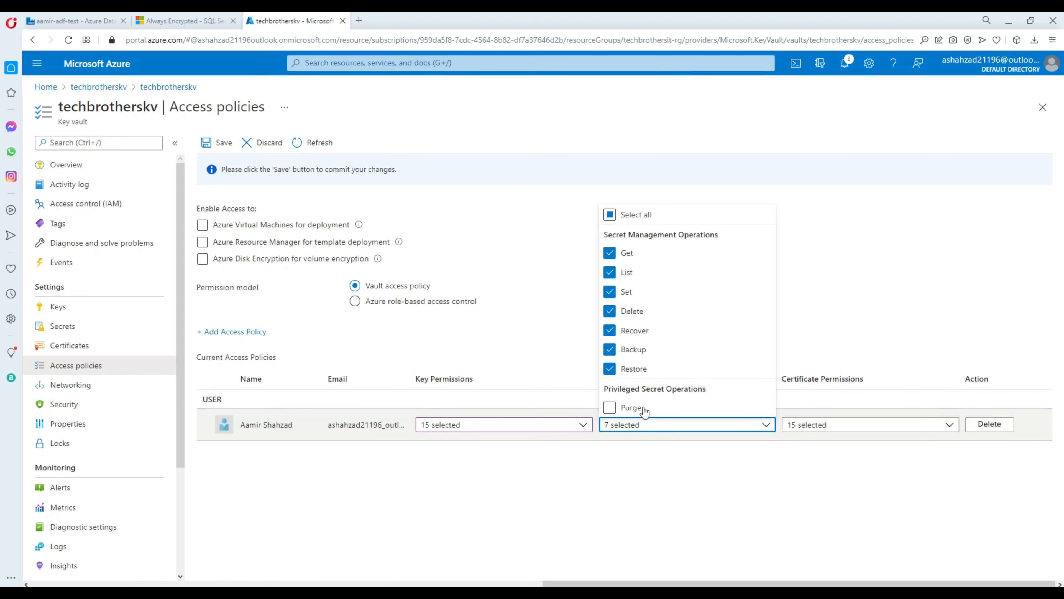
{"action": "left_click", "coordinate": [708, 478]}
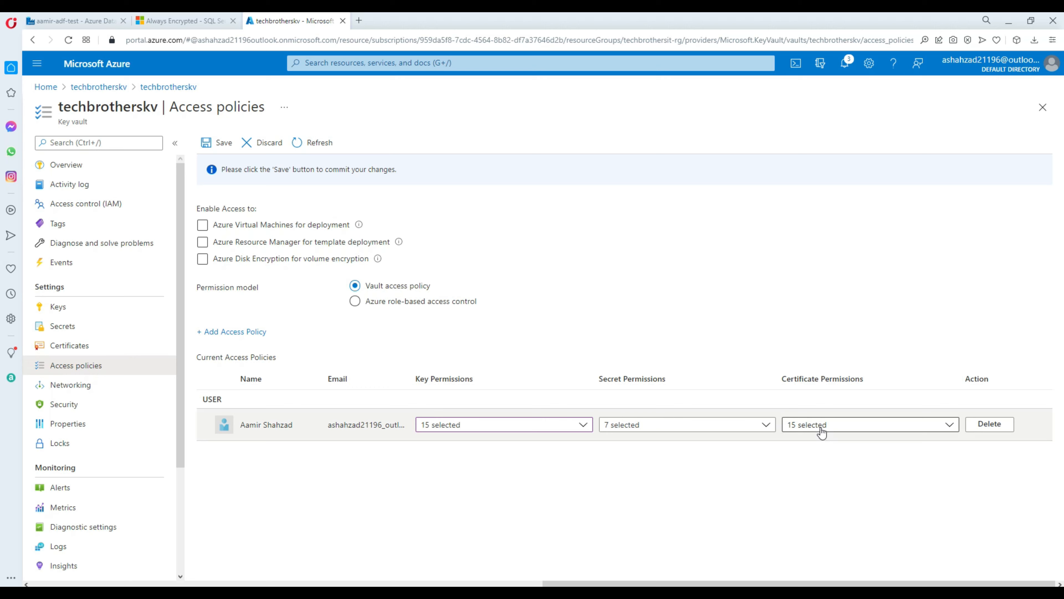
{"action": "left_click", "coordinate": [822, 432]}
{"action": "scroll", "coordinate": [880, 313], "scroll_direction": "down", "scroll_amount": 1}
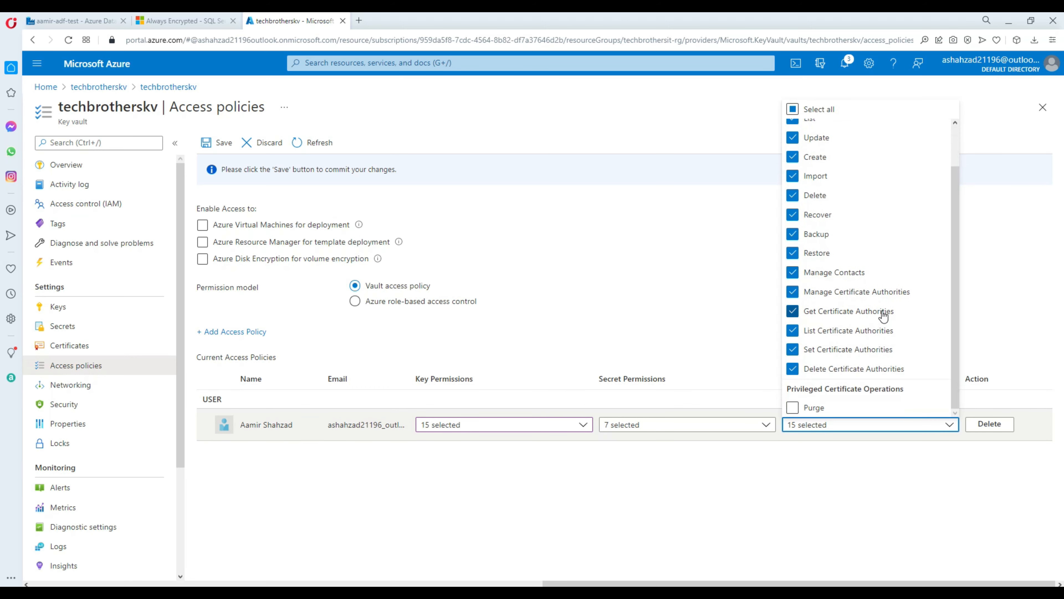
{"action": "left_click", "coordinate": [726, 511]}
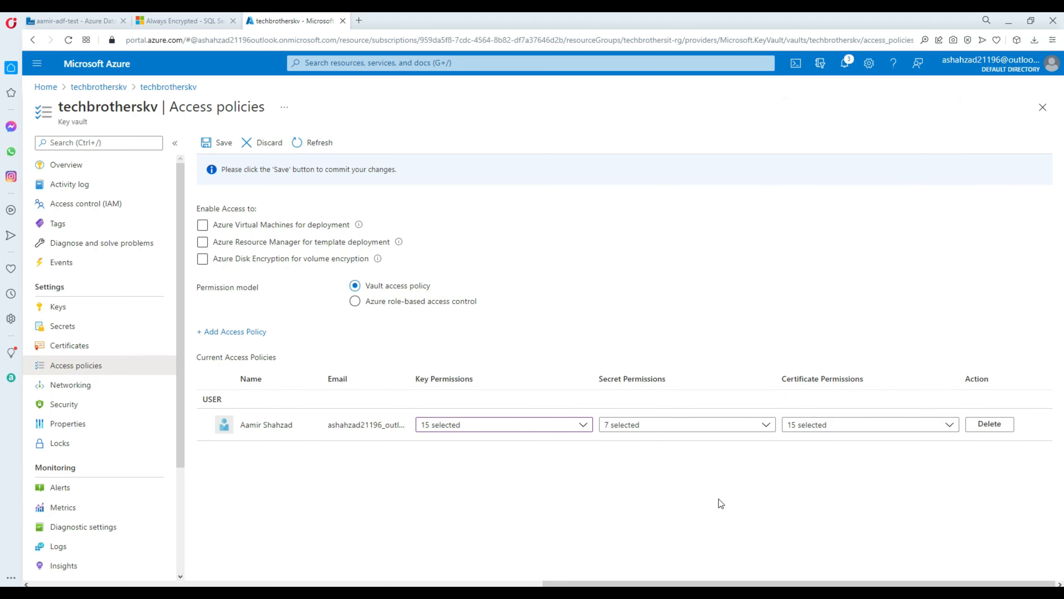
{"action": "left_click", "coordinate": [224, 145]}
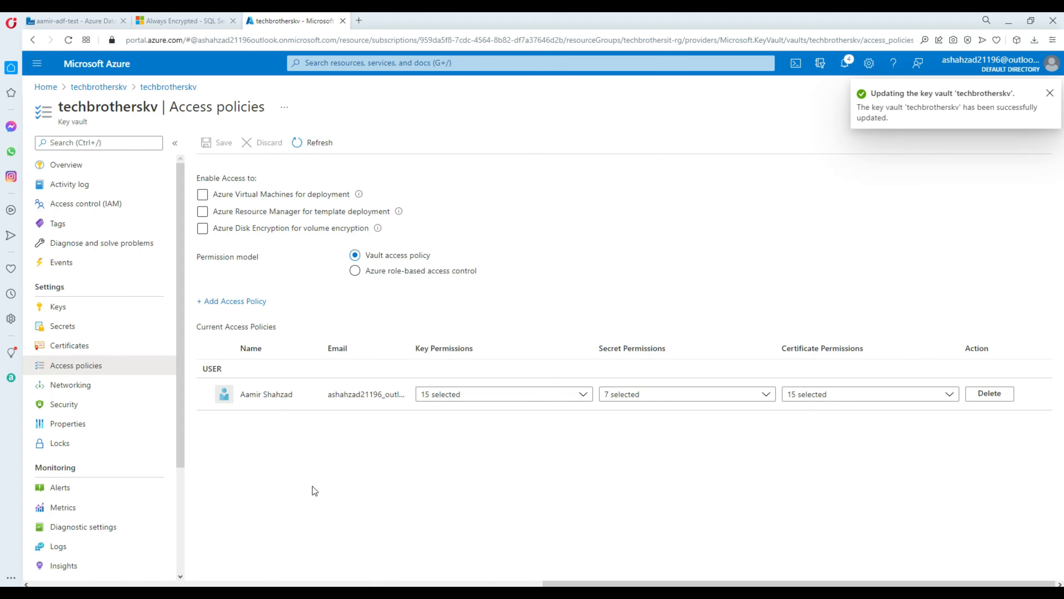
{"action": "left_click", "coordinate": [111, 558]}
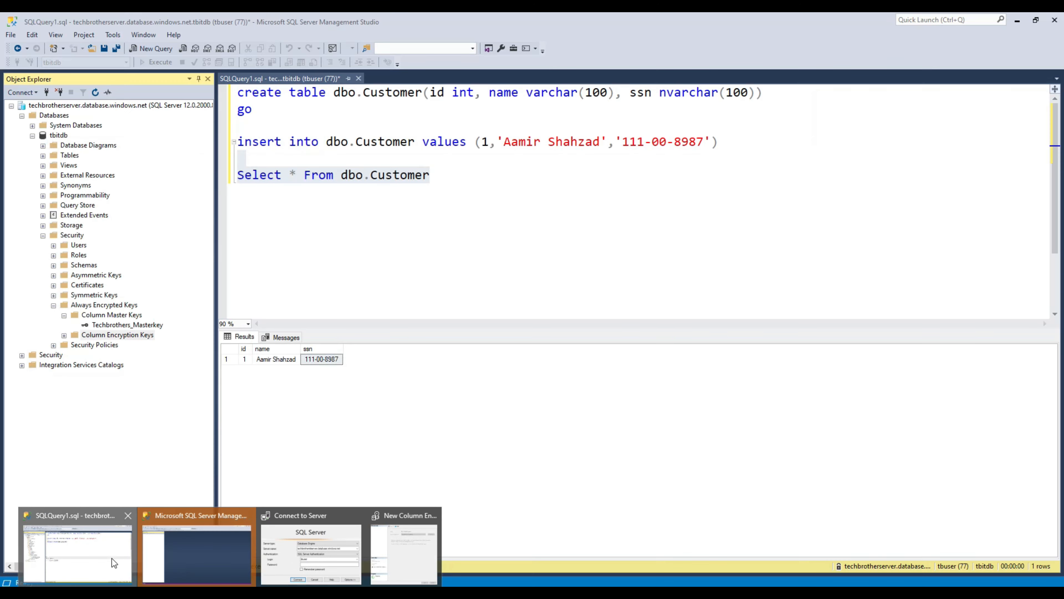
{"action": "left_click", "coordinate": [64, 335]}
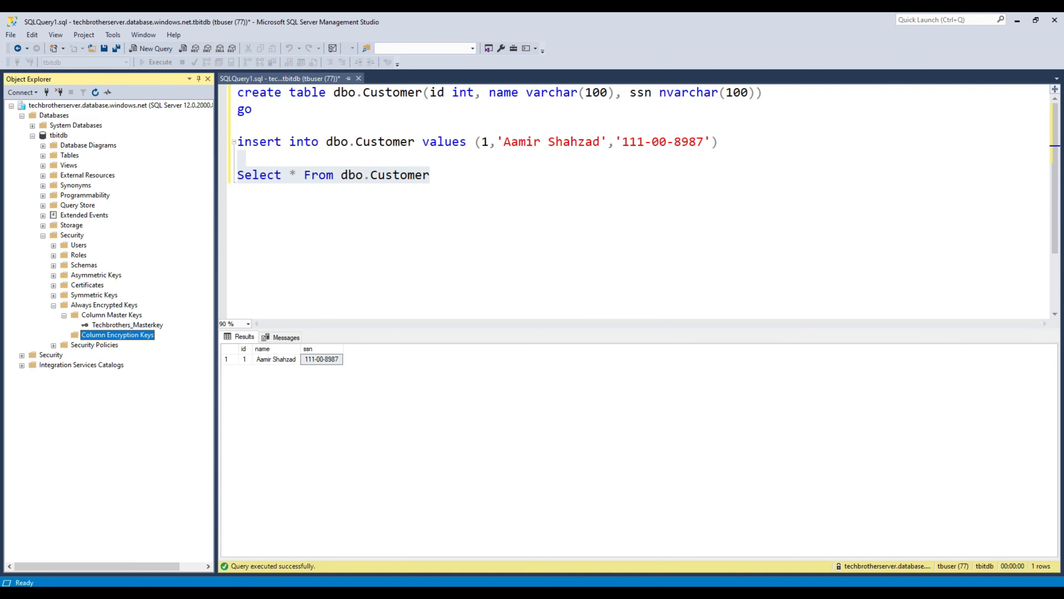
Step: Dismiss the Forbidden error, refresh, and create tb_ColumnEncryption protected by Techbrothers_Masterkey
{"action": "mouse_move", "coordinate": [275, 571]}
{"action": "left_click", "coordinate": [398, 559]}
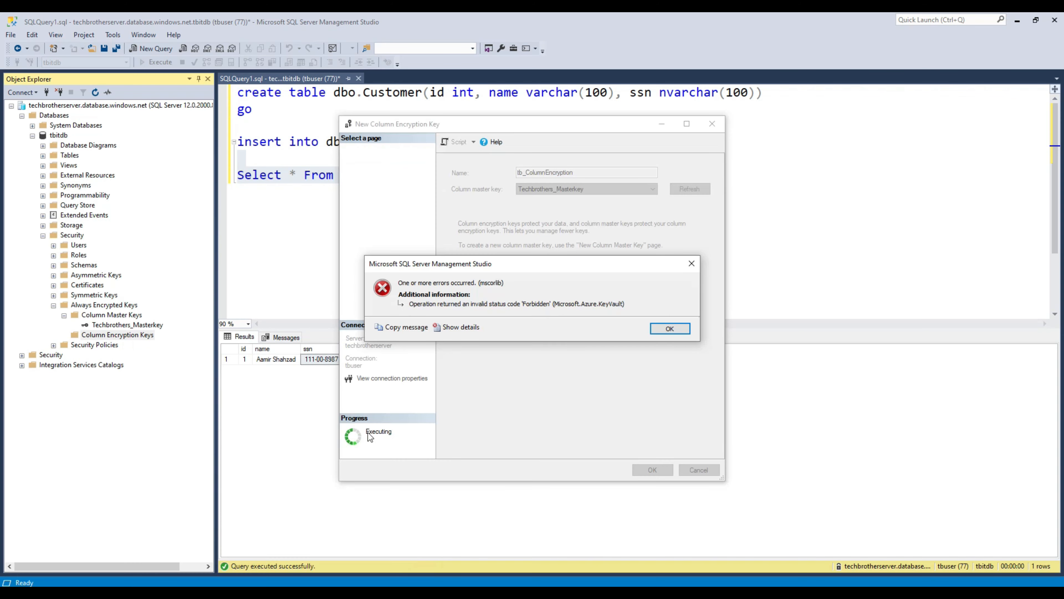
{"action": "left_click", "coordinate": [669, 328]}
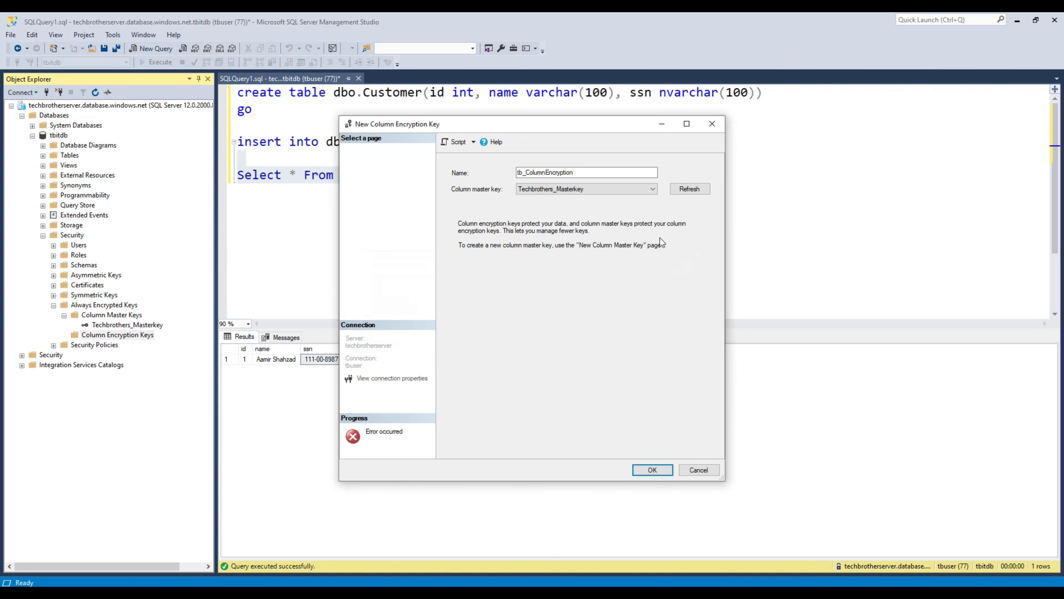
{"action": "left_click", "coordinate": [689, 188]}
{"action": "left_click", "coordinate": [642, 189]}
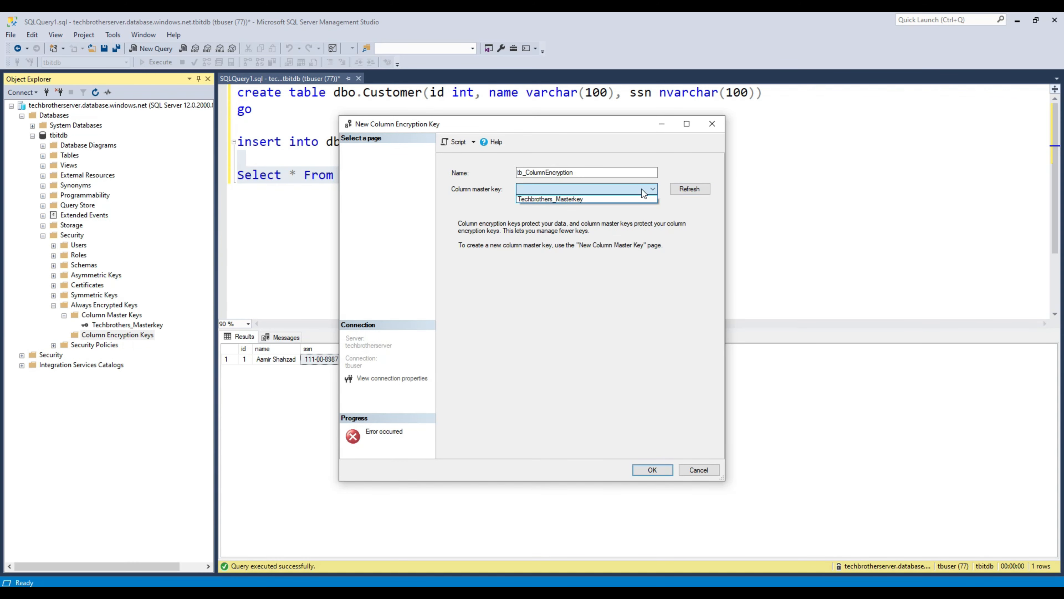
{"action": "left_click", "coordinate": [577, 200]}
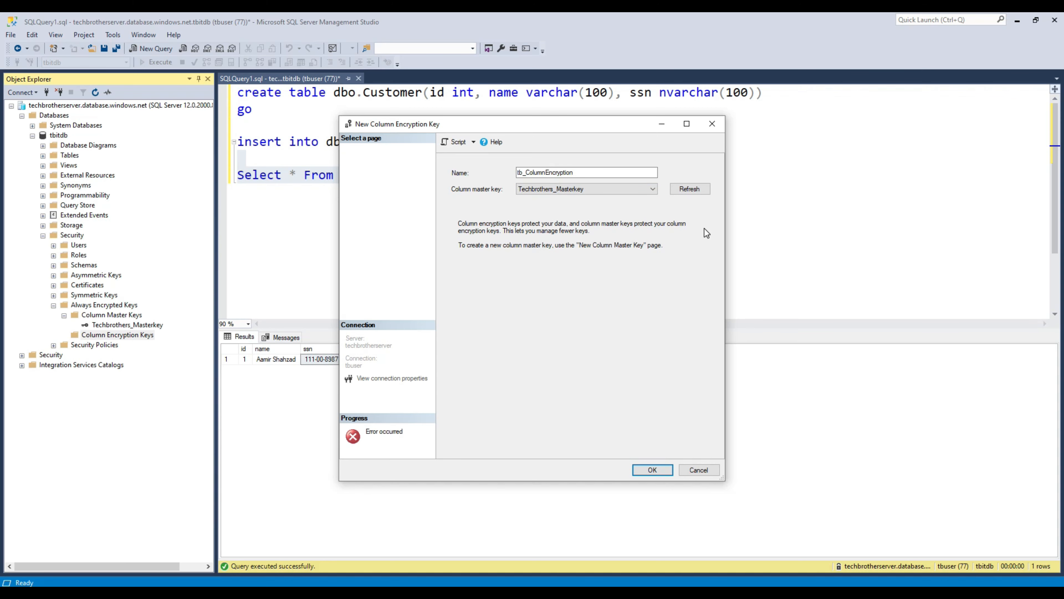
{"action": "left_click", "coordinate": [652, 469]}
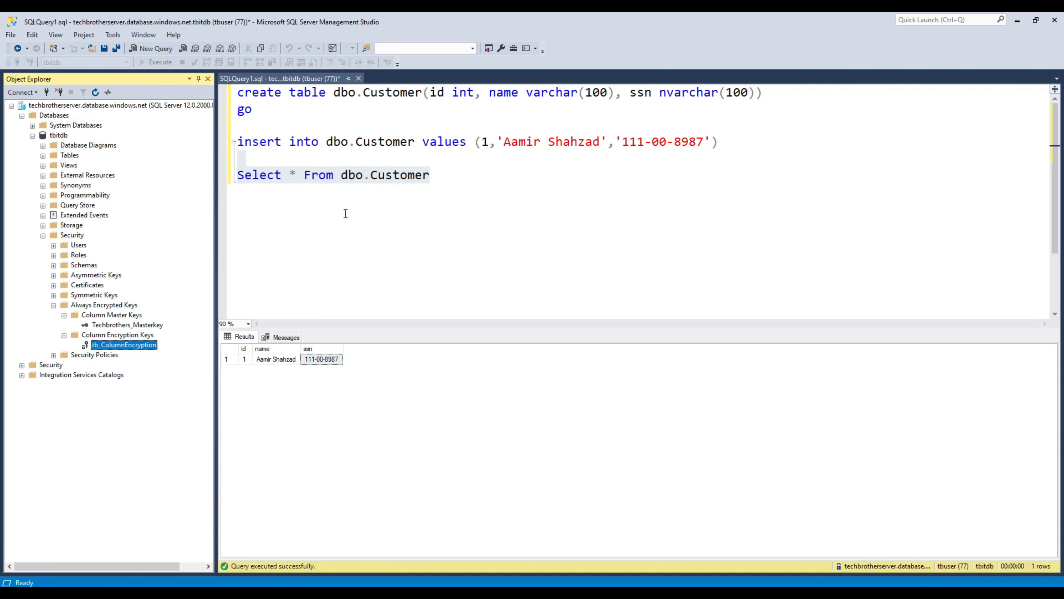
Step: Rerun Select * From dbo.Customer, seeing ssn still in plain text, and check the new keys
{"action": "left_click_drag", "start_coordinate": [446, 178], "coordinate": [237, 190]}
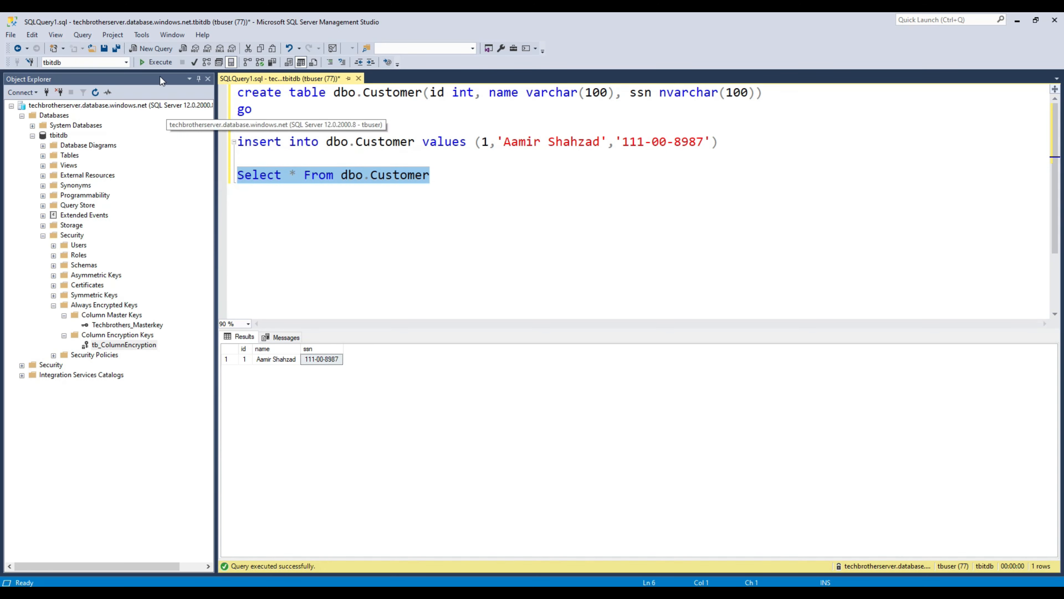
{"action": "left_click", "coordinate": [160, 62]}
{"action": "left_click", "coordinate": [320, 359]}
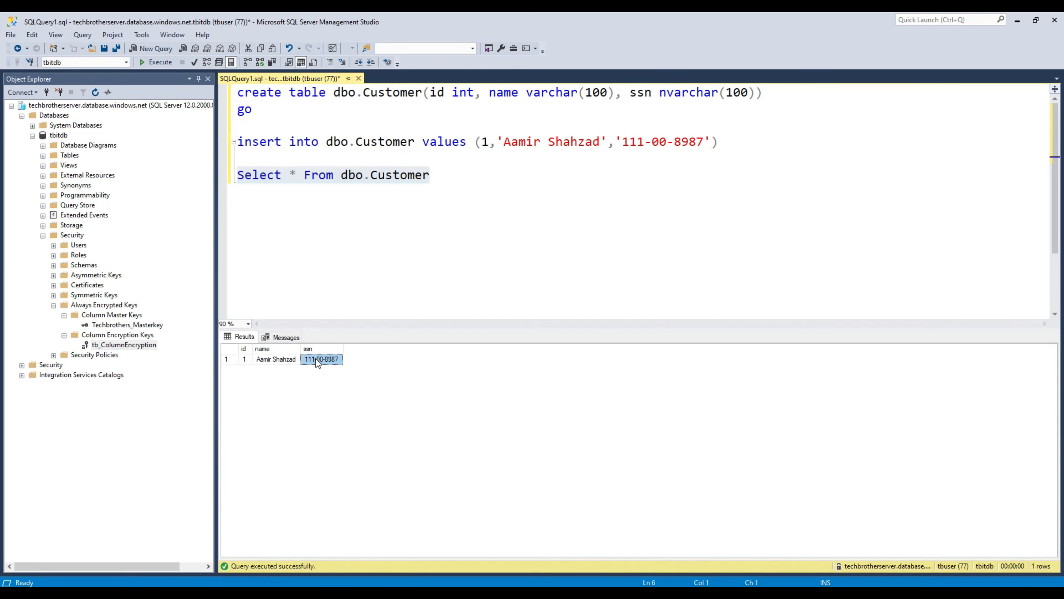
{"action": "left_click", "coordinate": [152, 326]}
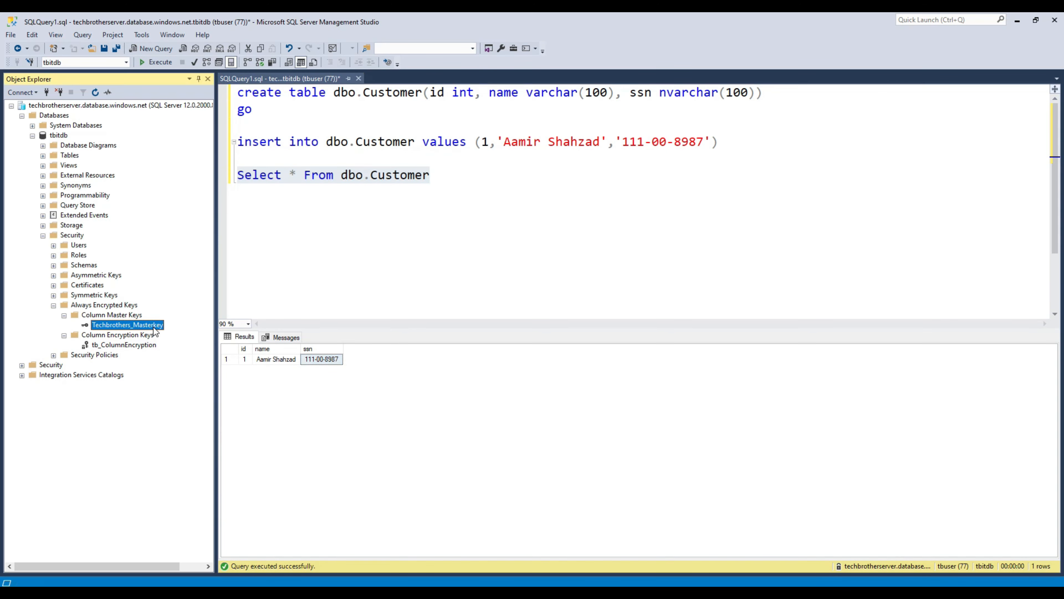
{"action": "left_click", "coordinate": [142, 346]}
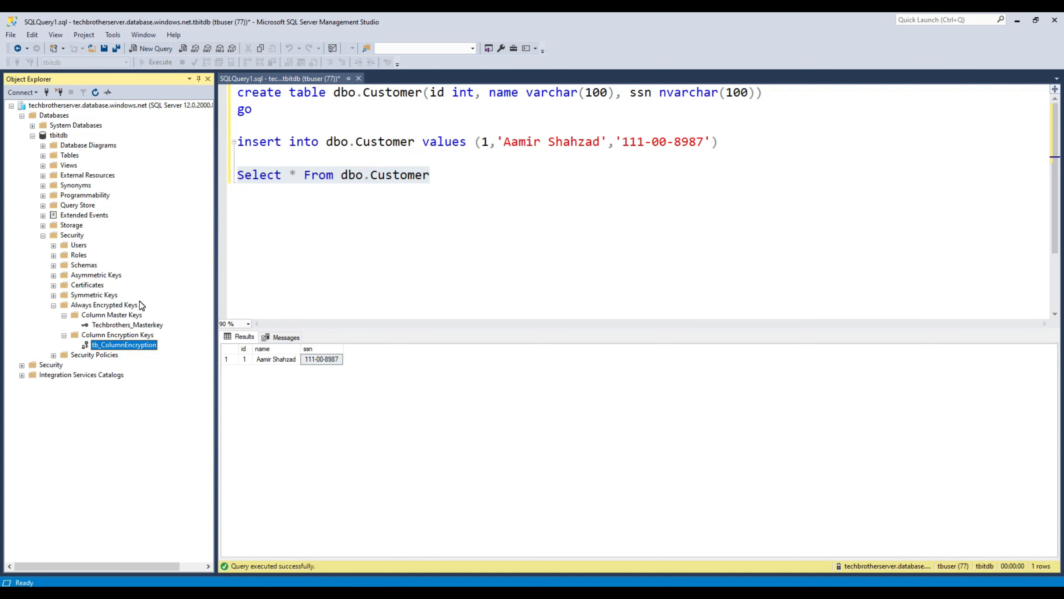
{"action": "left_click", "coordinate": [305, 359]}
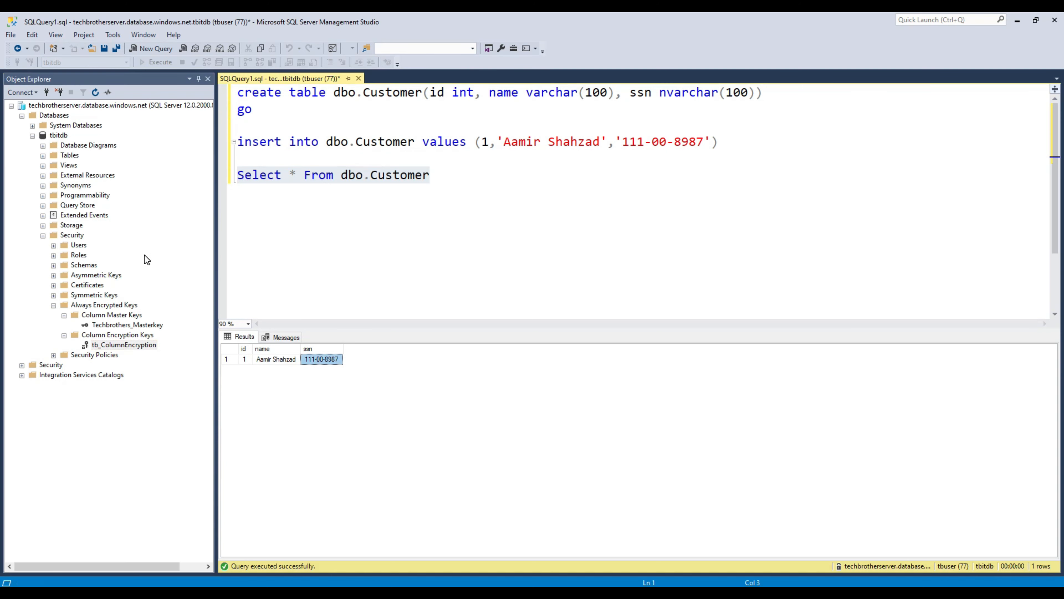
Step: Expand tbitdb's Tables and launch Encrypt Columns for dbo.Customer
{"action": "left_click", "coordinate": [44, 236]}
{"action": "left_click", "coordinate": [65, 156]}
{"action": "left_click", "coordinate": [43, 156]}
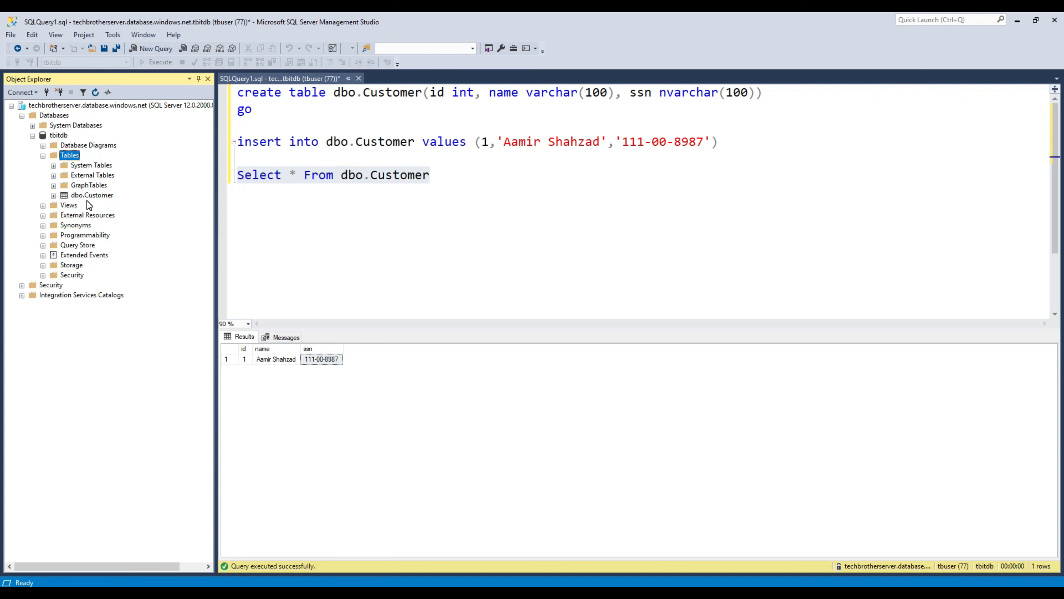
{"action": "left_click", "coordinate": [80, 196]}
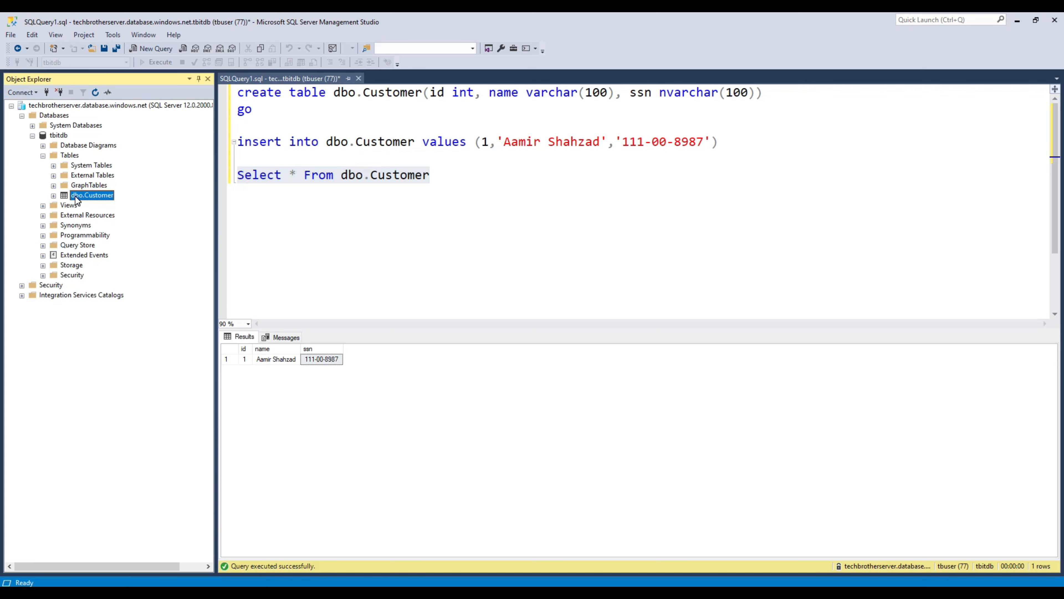
{"action": "right_click", "coordinate": [77, 198]}
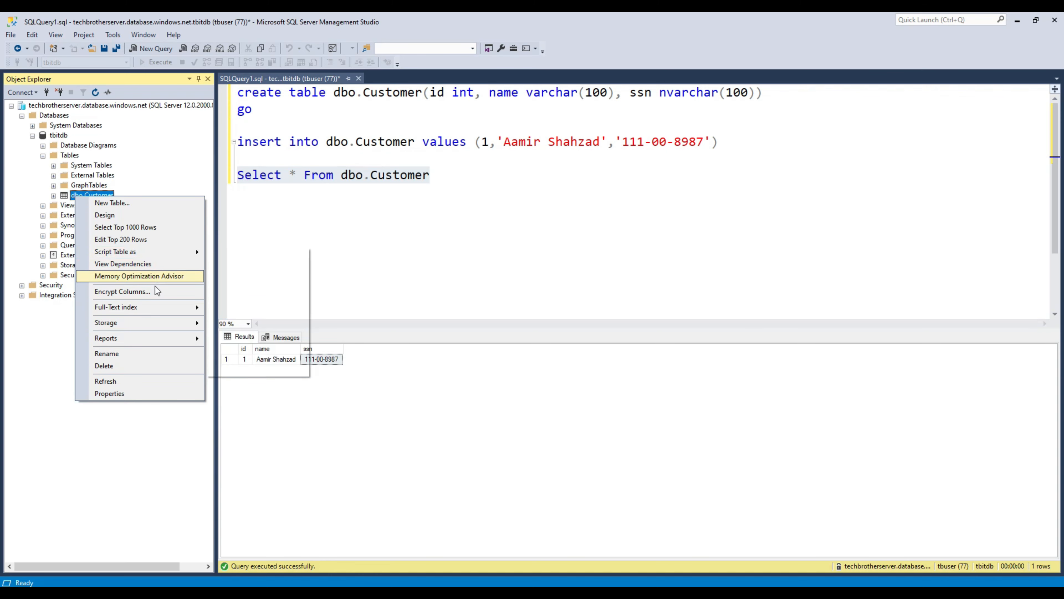
{"action": "left_click", "coordinate": [148, 292]}
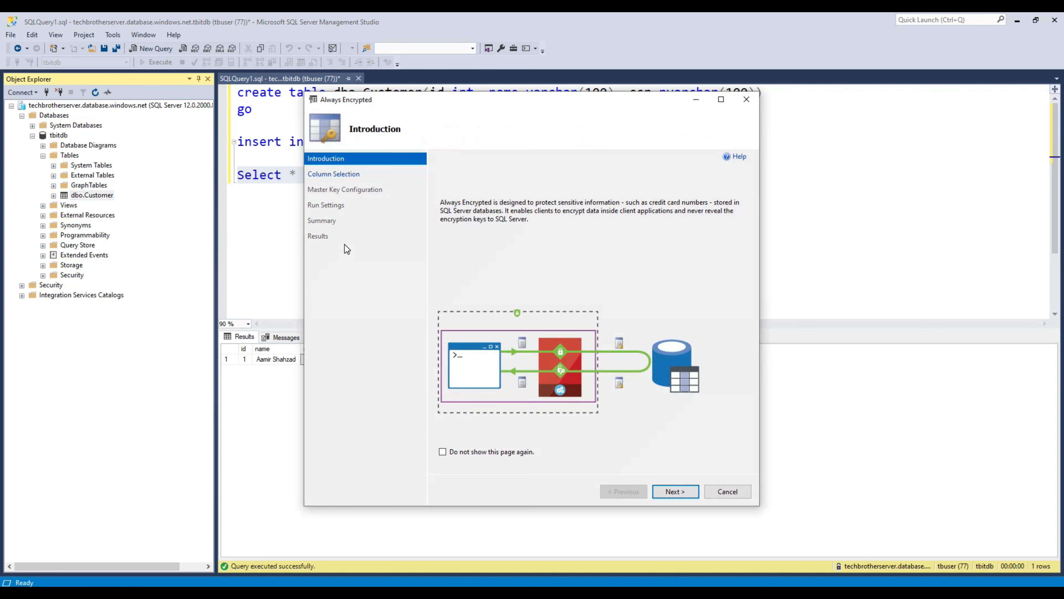
Step: Select the ssn column for Deterministic encryption with key tb_ColumnEncryption, widening the wizard to read key names
{"action": "left_click", "coordinate": [674, 491]}
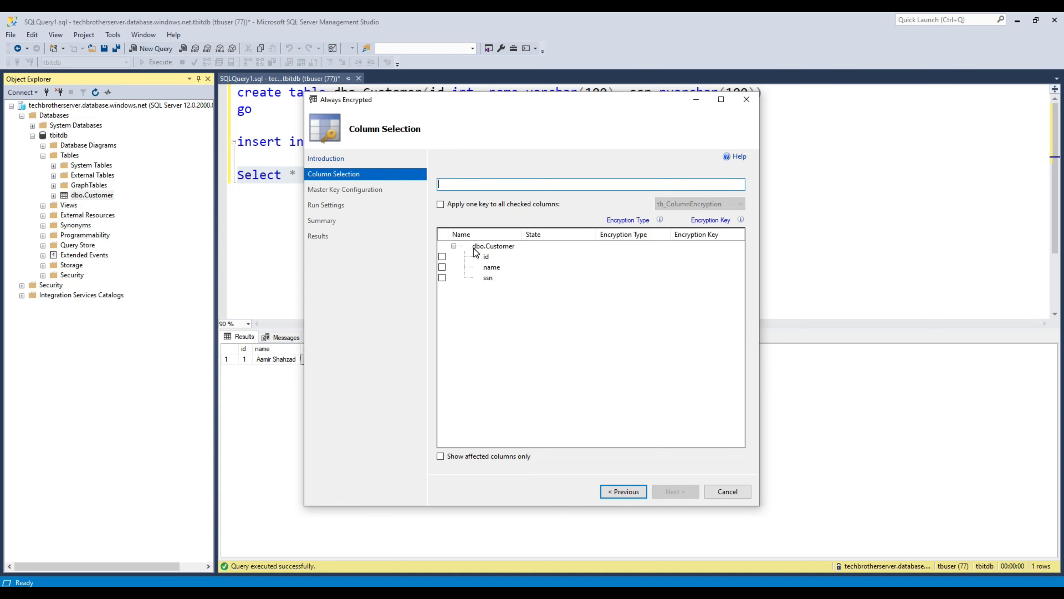
{"action": "left_click", "coordinate": [443, 278]}
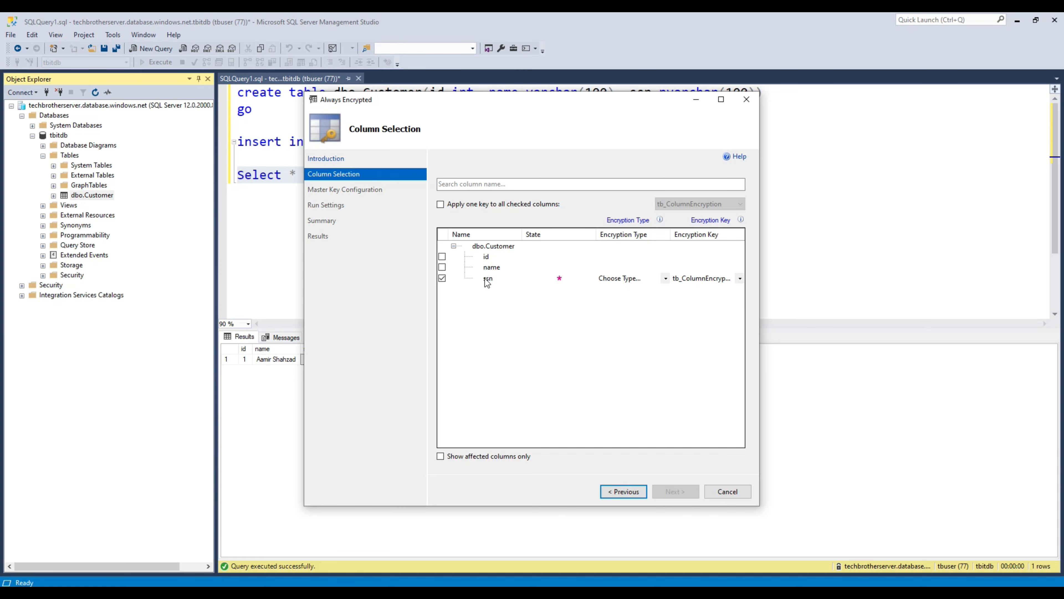
{"action": "left_click", "coordinate": [570, 280]}
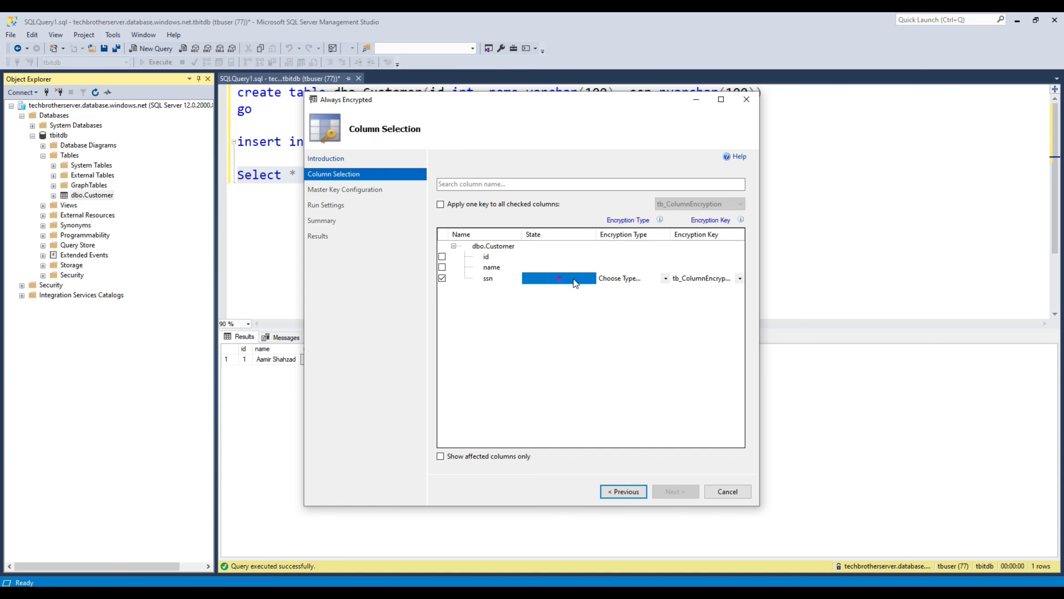
{"action": "left_click", "coordinate": [629, 279]}
{"action": "left_click", "coordinate": [637, 279]}
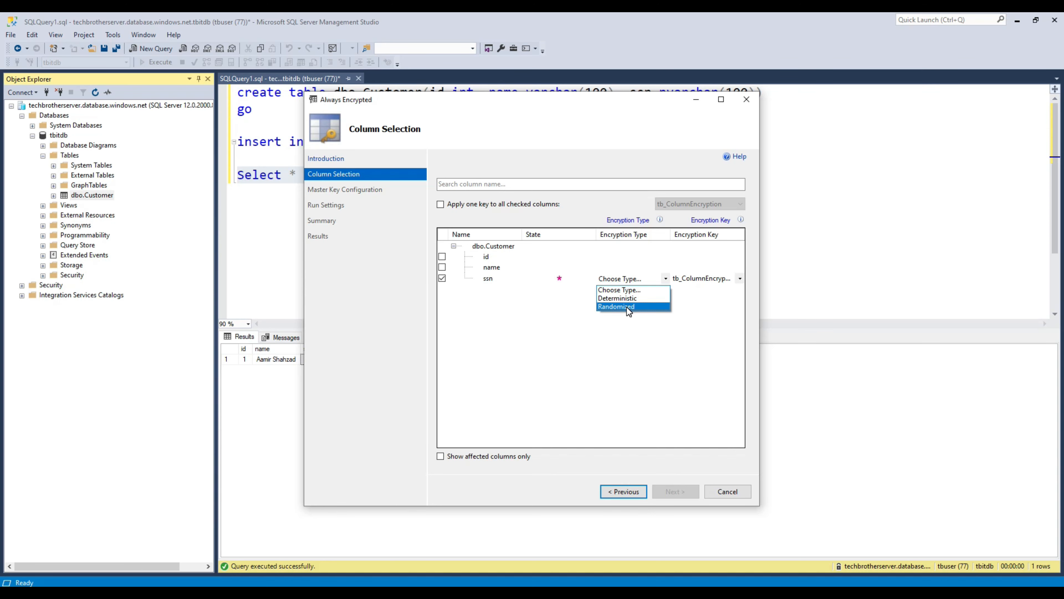
{"action": "left_click", "coordinate": [495, 105]}
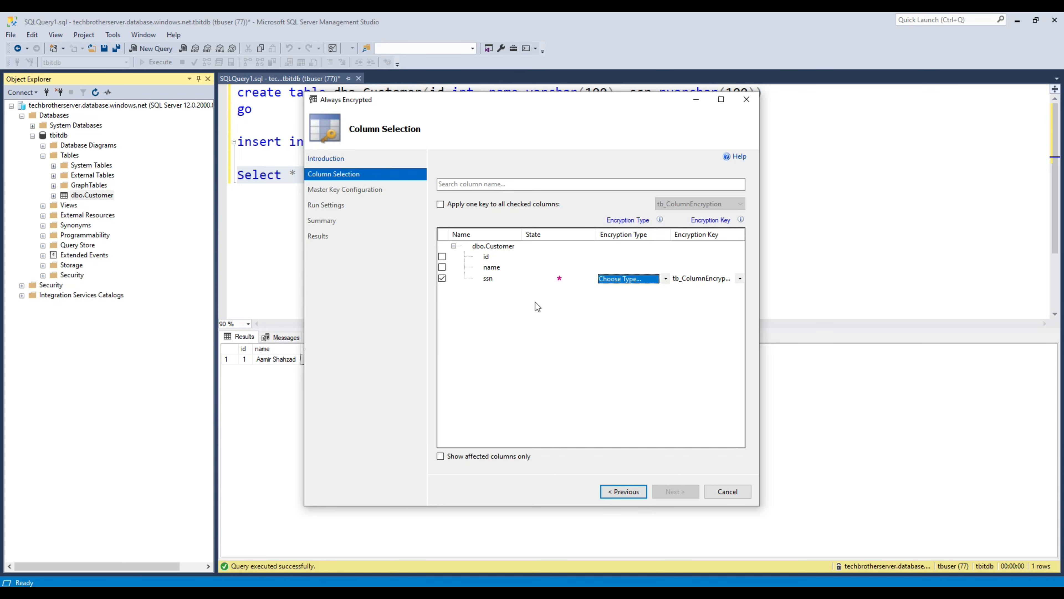
{"action": "left_click", "coordinate": [608, 285]}
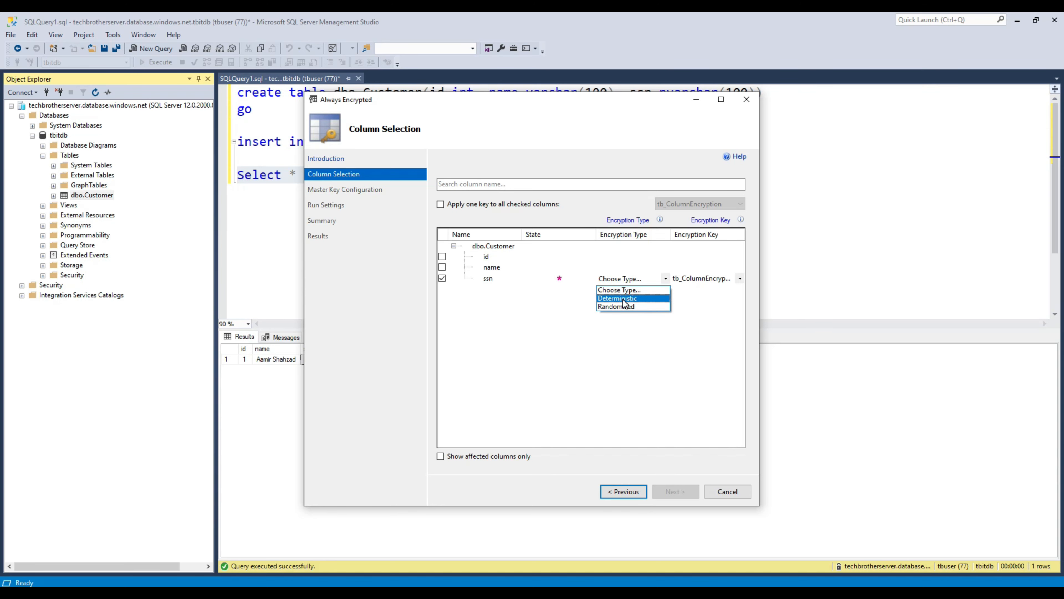
{"action": "left_click", "coordinate": [625, 301]}
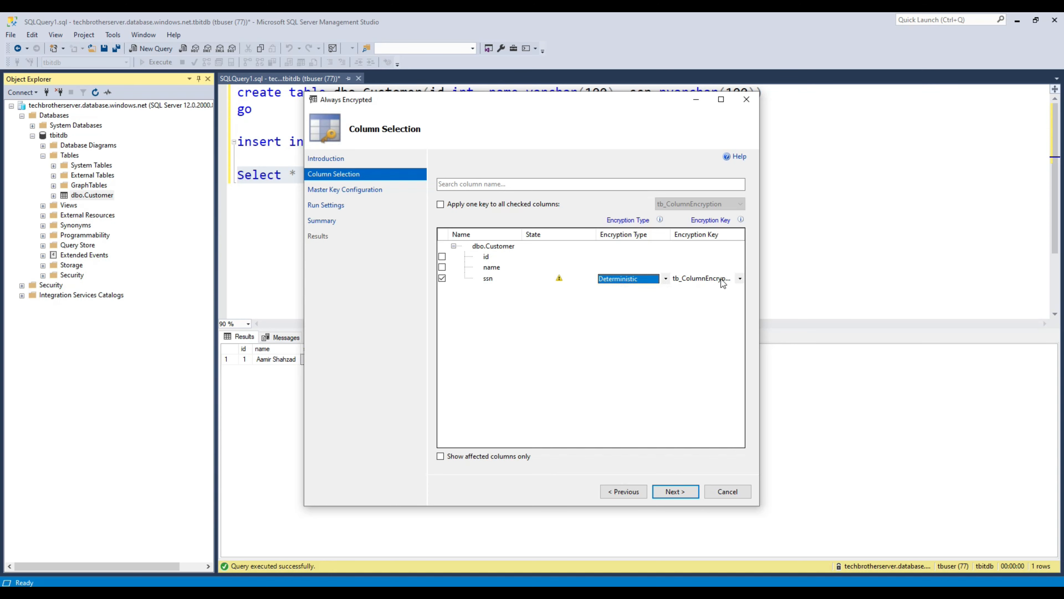
{"action": "left_click_drag", "start_coordinate": [759, 262], "coordinate": [860, 259]}
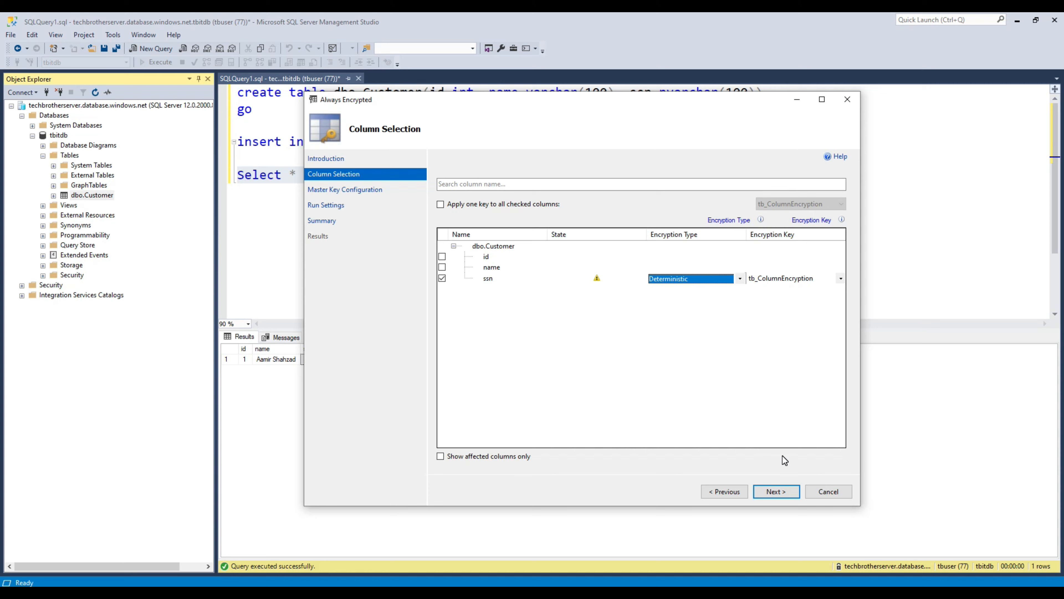
Step: Pass Master Key Configuration and Run Settings and finish the ssn column encryption
{"action": "left_click", "coordinate": [787, 494]}
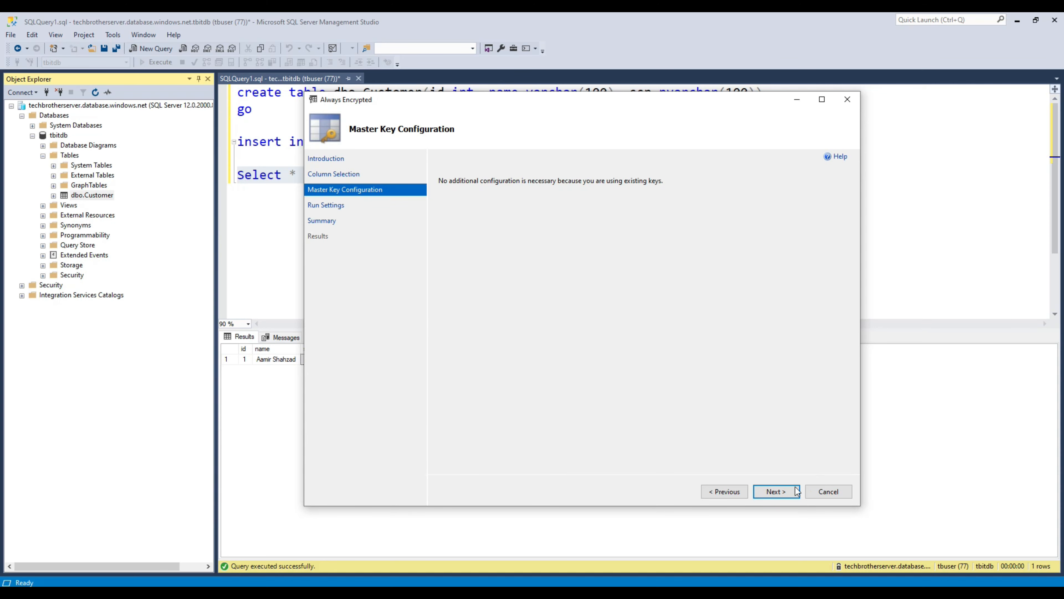
{"action": "left_click", "coordinate": [775, 492]}
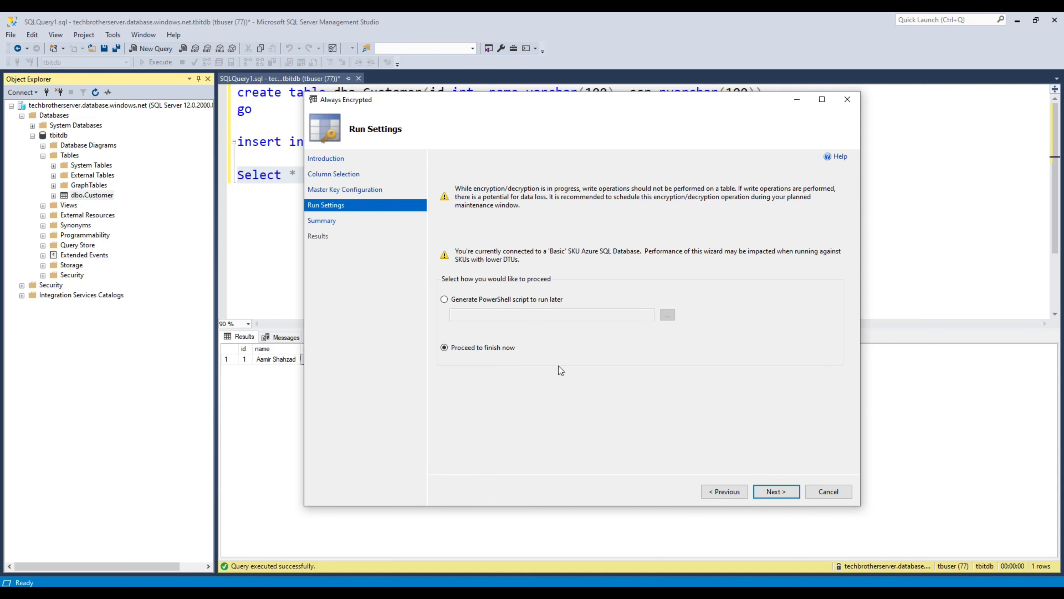
{"action": "left_click", "coordinate": [770, 492]}
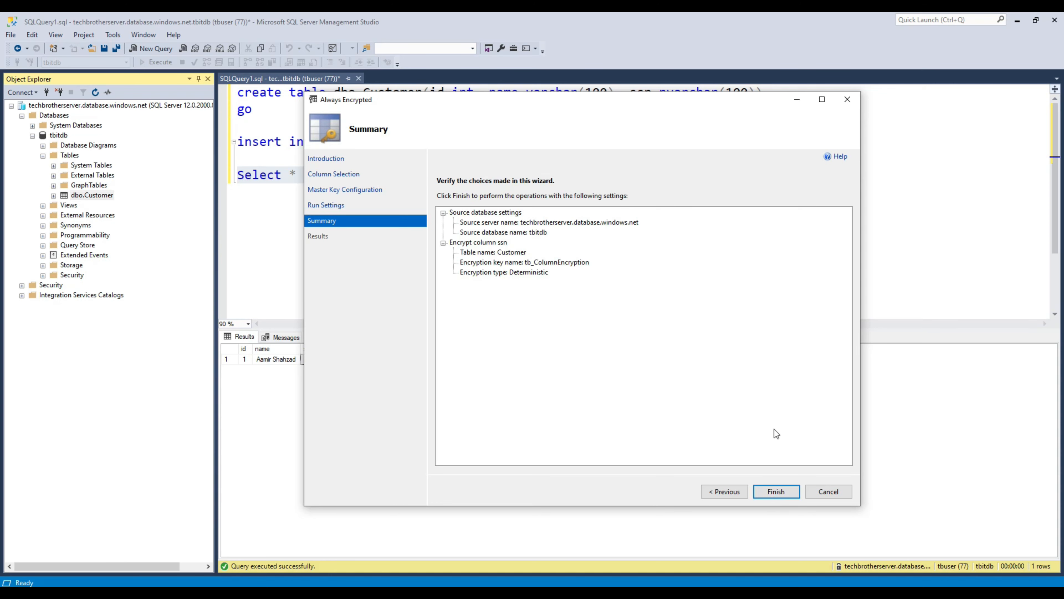
{"action": "left_click", "coordinate": [775, 491]}
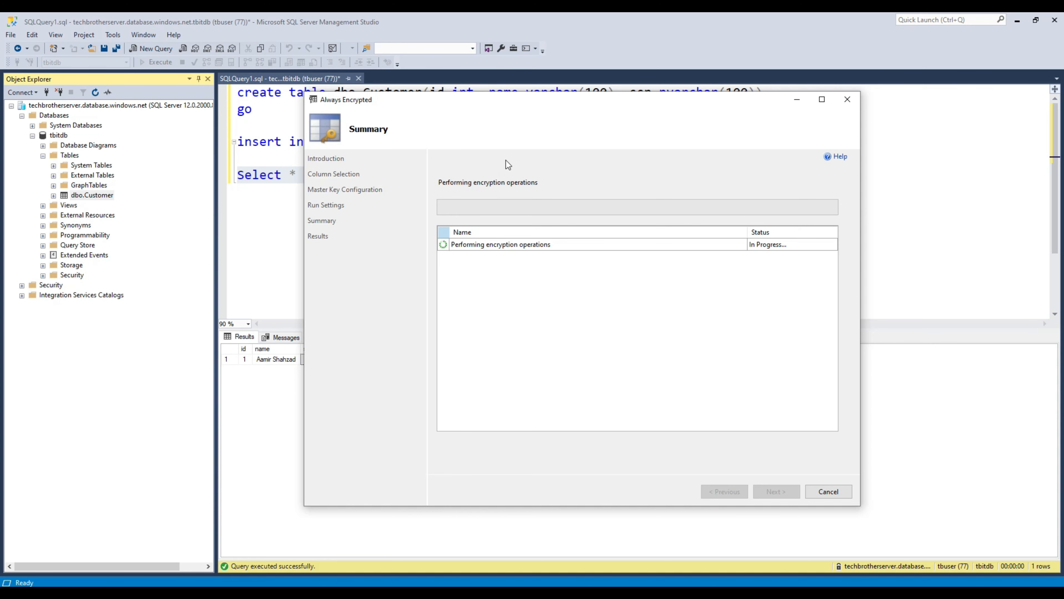
Step: Move the wizard aside and rerun the Select * From dbo.Customer query
{"action": "left_click_drag", "start_coordinate": [500, 106], "coordinate": [639, 120]}
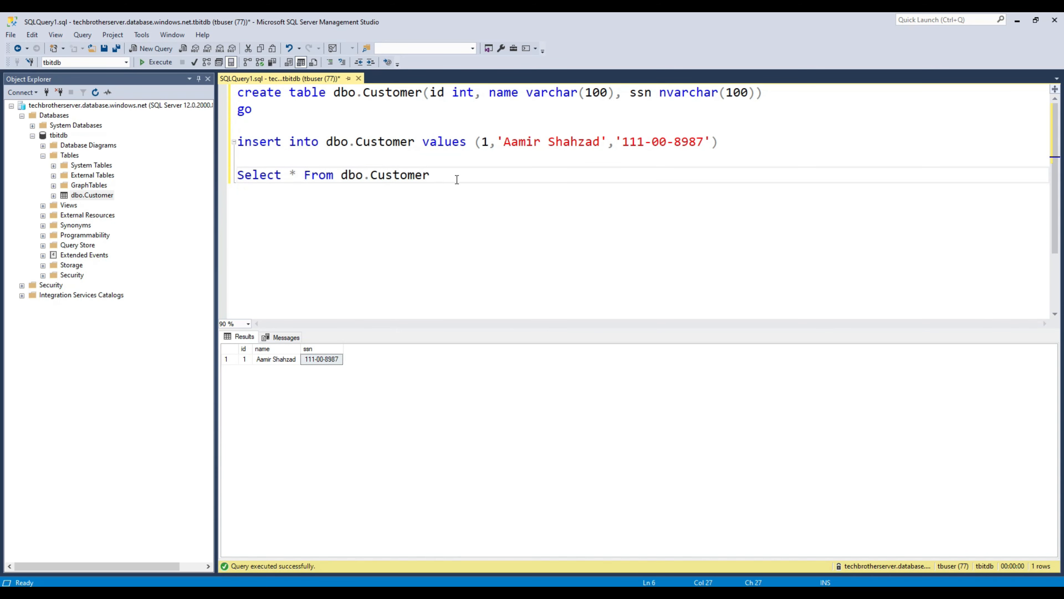
{"action": "left_click_drag", "start_coordinate": [456, 178], "coordinate": [237, 178]}
{"action": "left_click", "coordinate": [145, 63]}
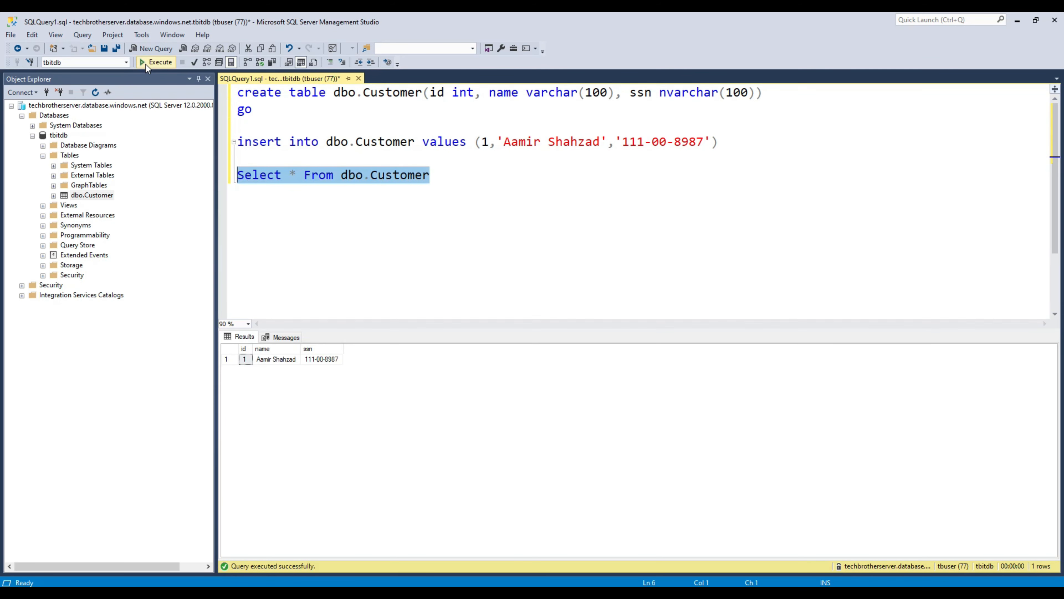
Step: Rerun the Customer Select query; ssn still returns as encrypted hex
{"action": "left_click", "coordinate": [150, 64]}
{"action": "left_click", "coordinate": [152, 64]}
{"action": "left_click", "coordinate": [152, 64]}
{"action": "left_click", "coordinate": [153, 64]}
{"action": "left_click", "coordinate": [154, 64]}
{"action": "key", "text": "shift+Up"}
{"action": "left_click", "coordinate": [164, 66]}
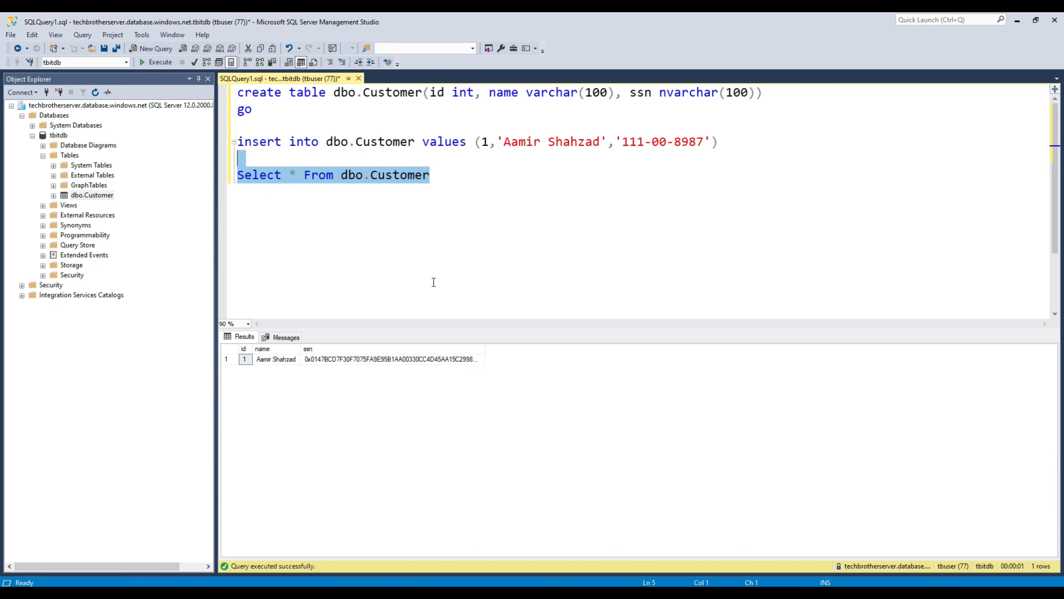
Step: Close the Always Encrypted settings and return to the Select statement in the editor
{"action": "left_click", "coordinate": [289, 537]}
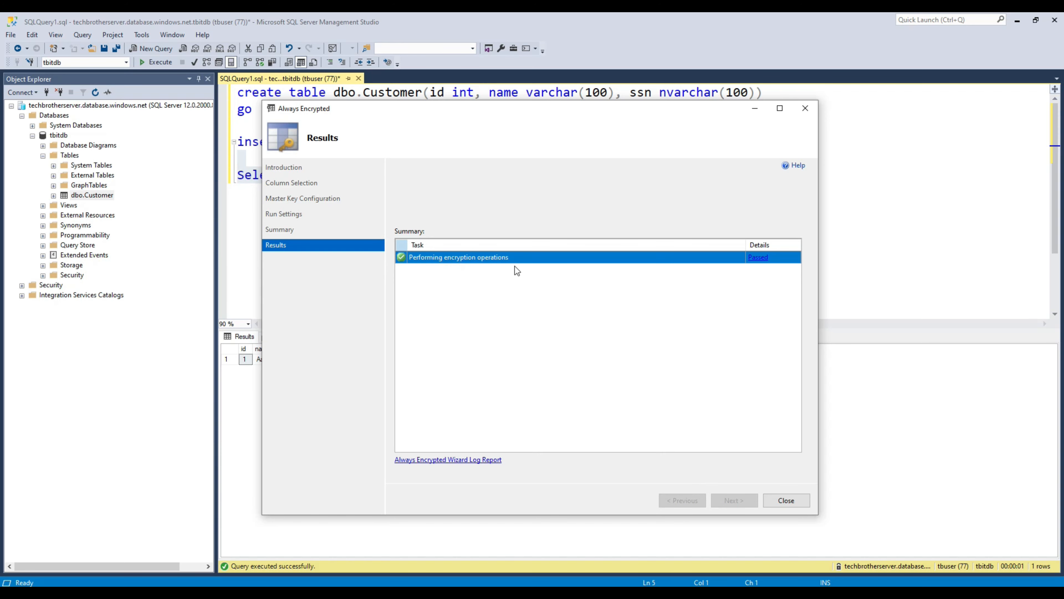
{"action": "left_click", "coordinate": [786, 501]}
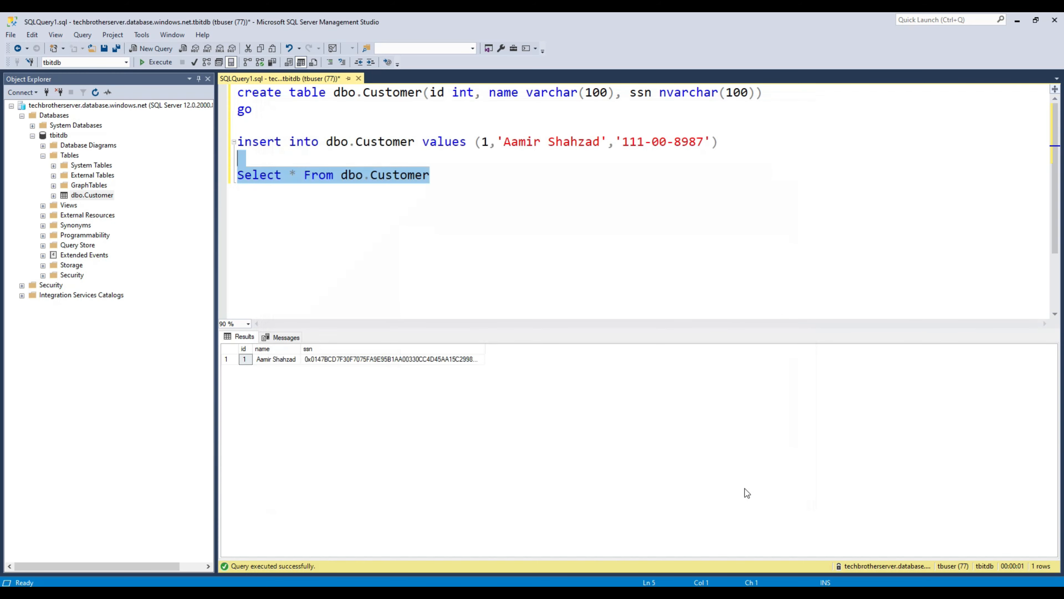
{"action": "left_click", "coordinate": [444, 175]}
Step: Run Select * From dbo.Customer and inspect the encrypted ssn value in the results
{"action": "left_click_drag", "start_coordinate": [431, 175], "coordinate": [228, 157]}
{"action": "left_click", "coordinate": [155, 62]}
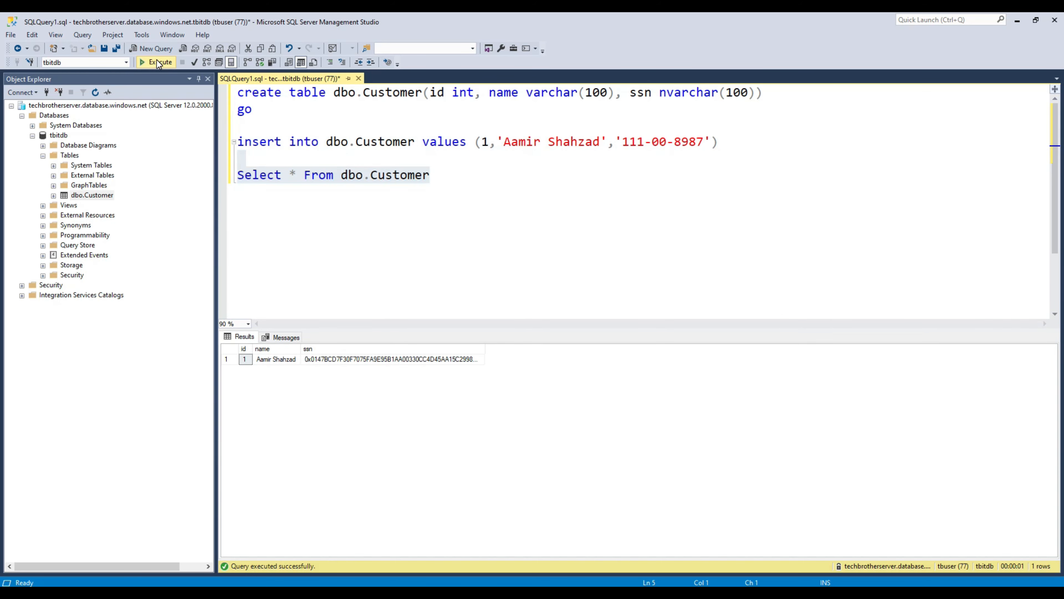
{"action": "left_click", "coordinate": [369, 360]}
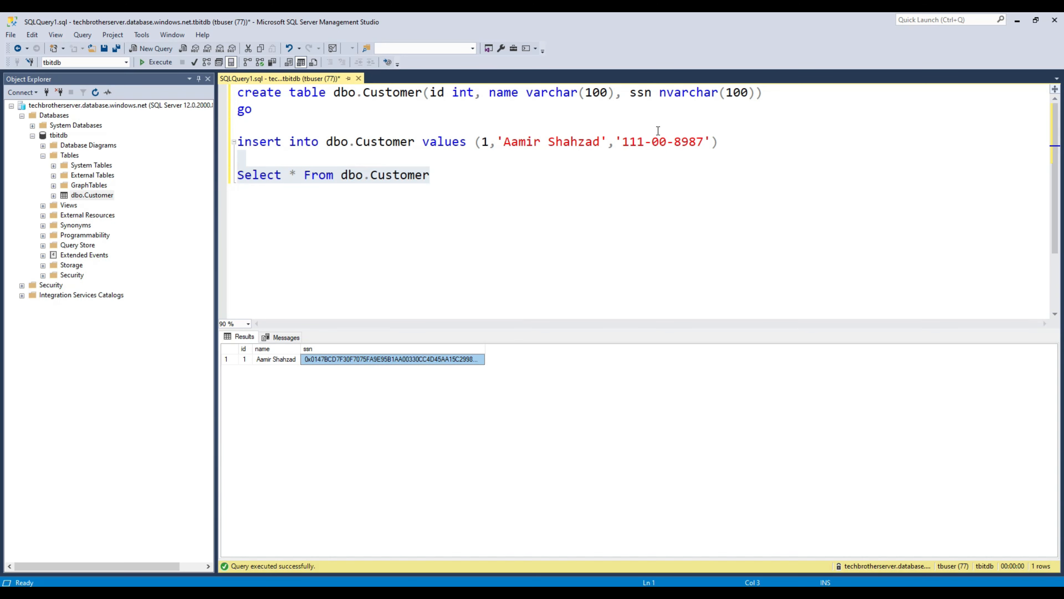
Step: Execute only the INSERT statement and highlight the resulting operand type clash error
{"action": "left_click_drag", "start_coordinate": [707, 139], "coordinate": [624, 142]}
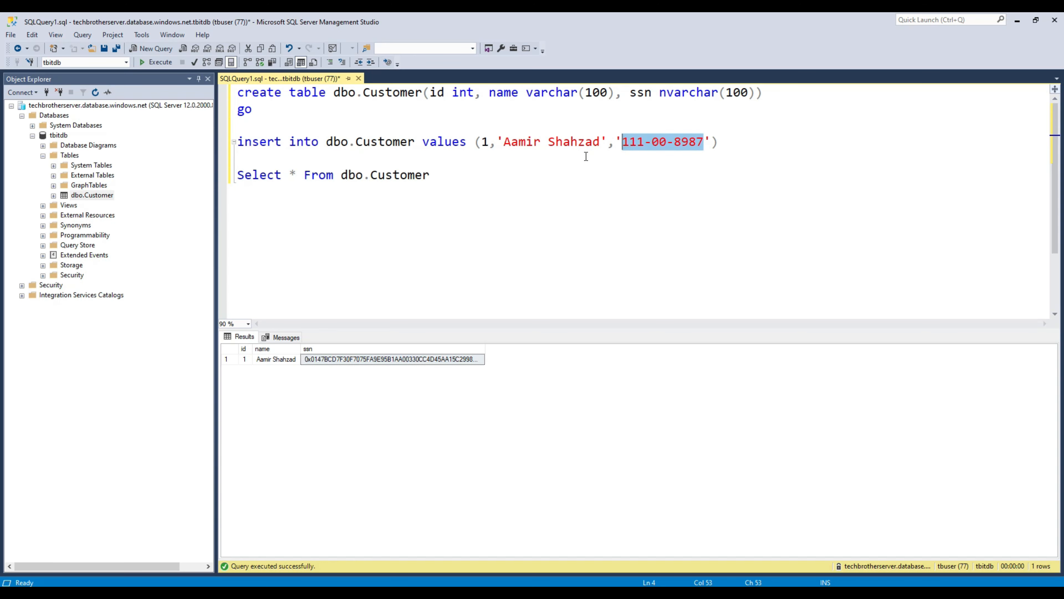
{"action": "left_click_drag", "start_coordinate": [719, 142], "coordinate": [226, 141]}
{"action": "left_click", "coordinate": [155, 62]}
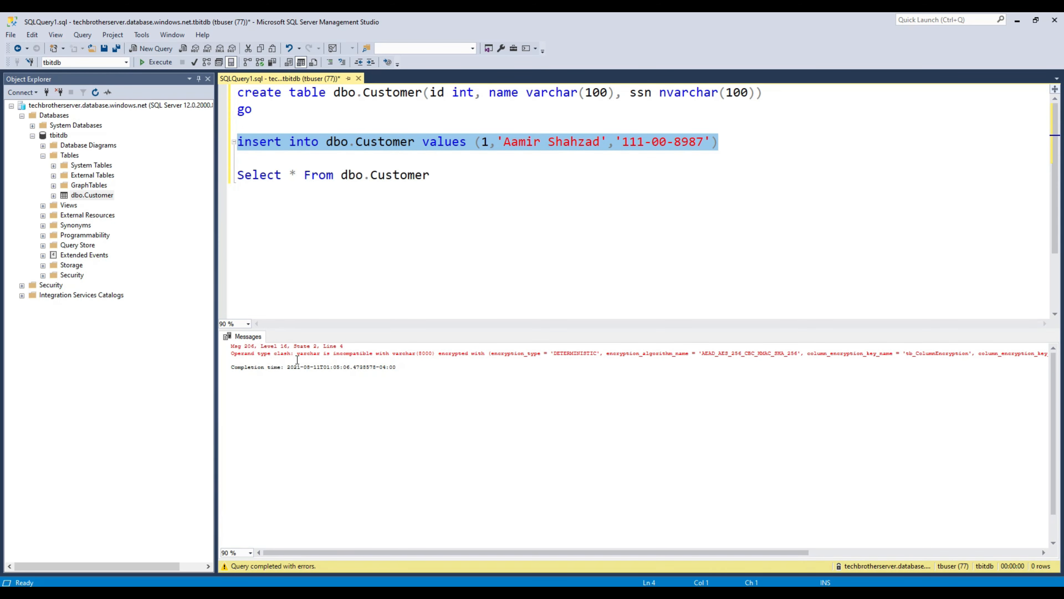
{"action": "left_click_drag", "start_coordinate": [231, 346], "coordinate": [508, 358]}
{"action": "right_click", "coordinate": [509, 357]}
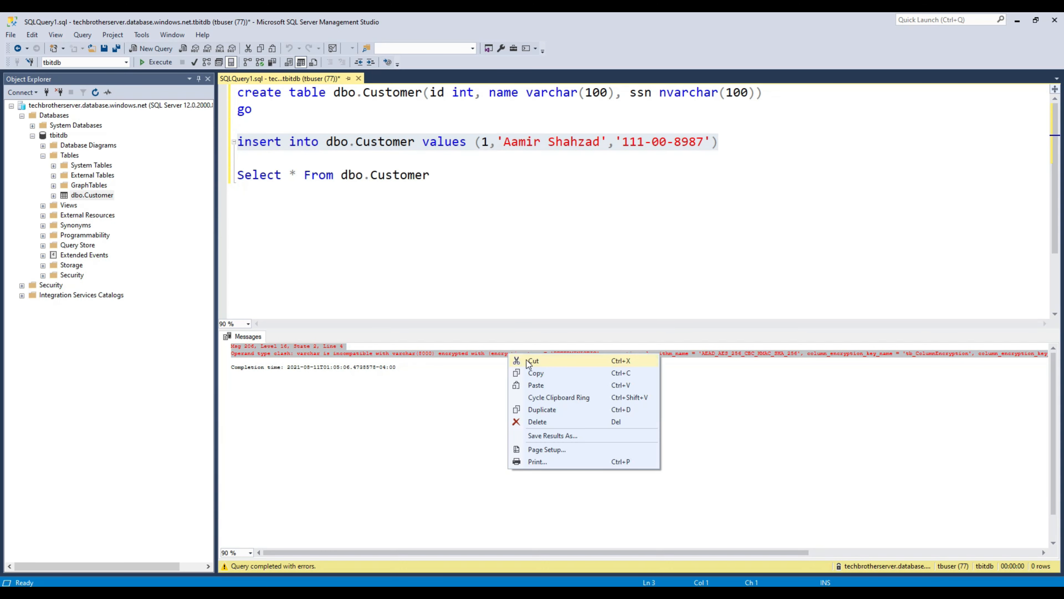
{"action": "left_click", "coordinate": [540, 373]}
{"action": "left_click", "coordinate": [521, 241]}
{"action": "key", "text": "Return"}
{"action": "key", "text": "Return"}
{"action": "key", "text": "ctrl+v"}
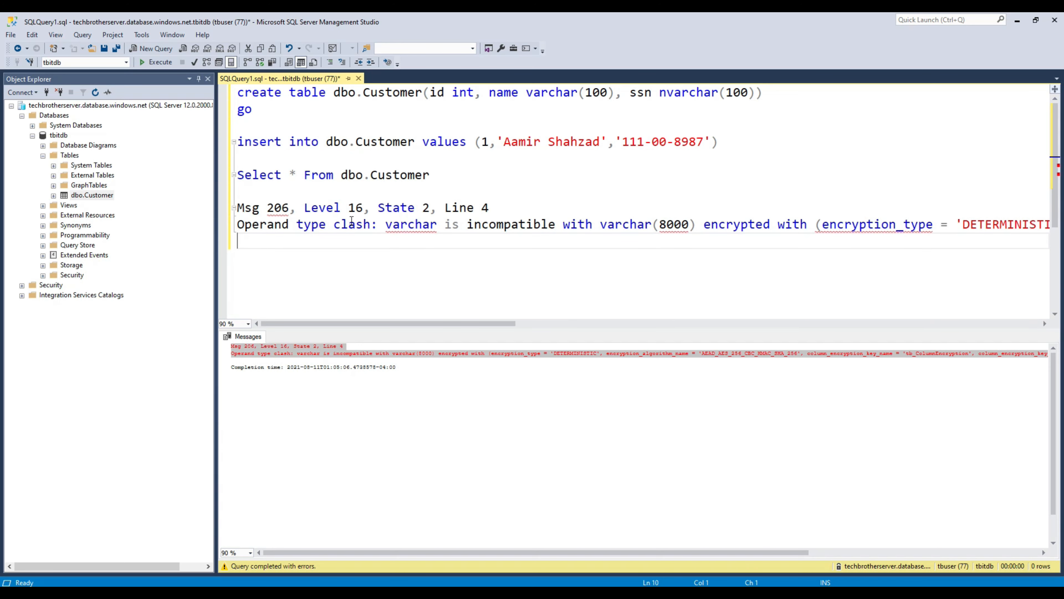
{"action": "left_click", "coordinate": [392, 226]}
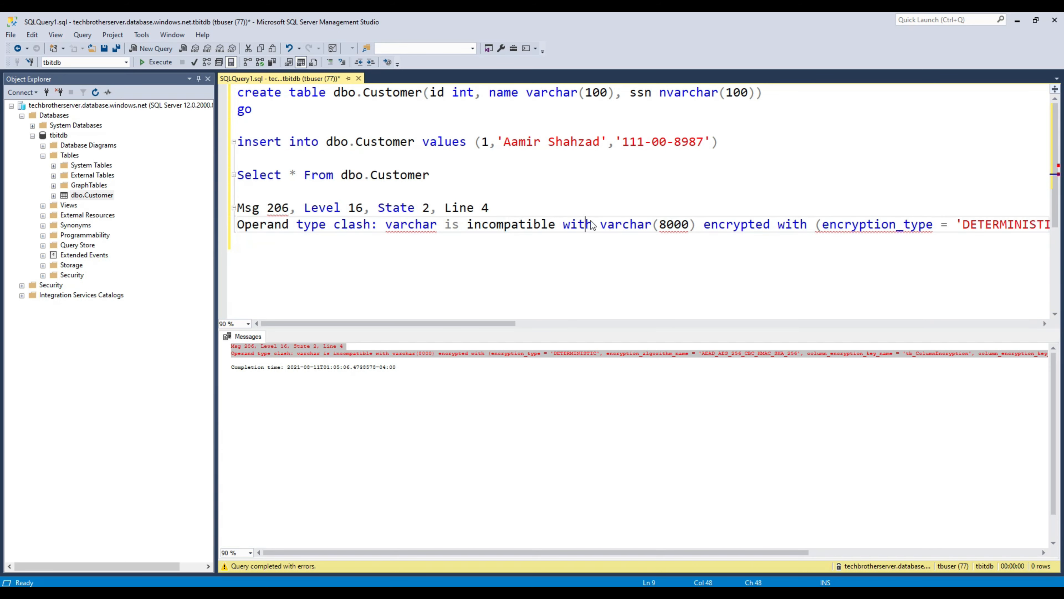
{"action": "left_click", "coordinate": [622, 225]}
{"action": "left_click_drag", "start_coordinate": [461, 323], "coordinate": [593, 323]}
{"action": "double_click", "coordinate": [582, 224]}
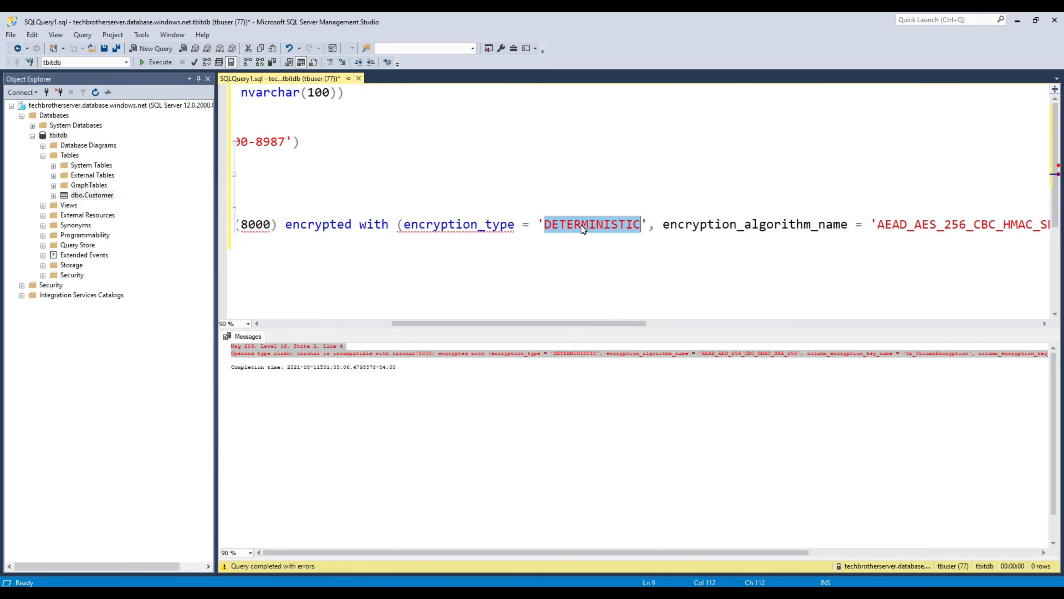
{"action": "left_click", "coordinate": [715, 243]}
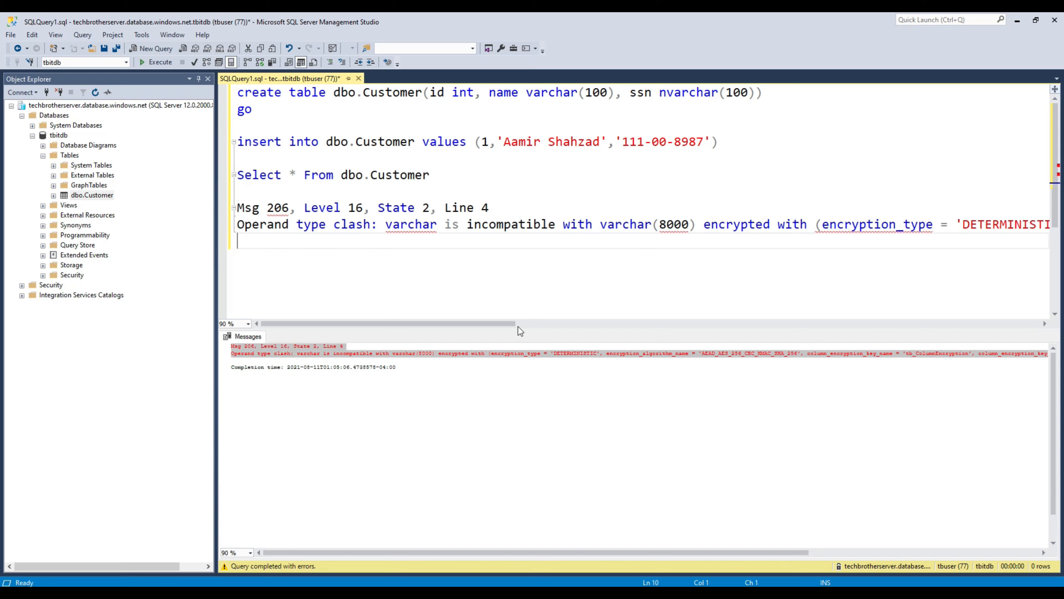
{"action": "left_click_drag", "start_coordinate": [514, 323], "coordinate": [430, 315]}
{"action": "left_click_drag", "start_coordinate": [239, 242], "coordinate": [227, 203]}
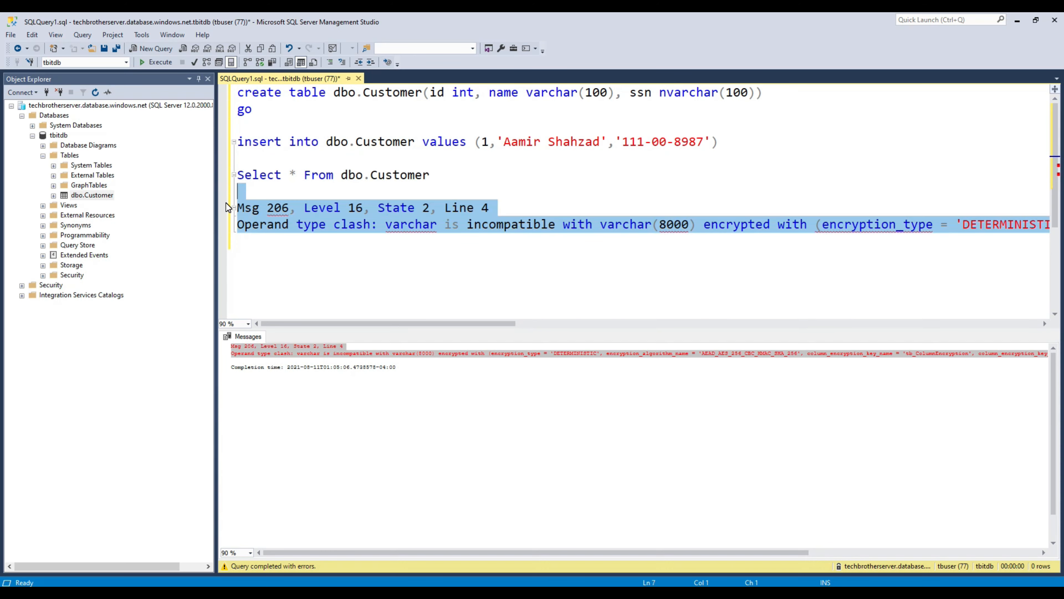
{"action": "key", "text": "Delete"}
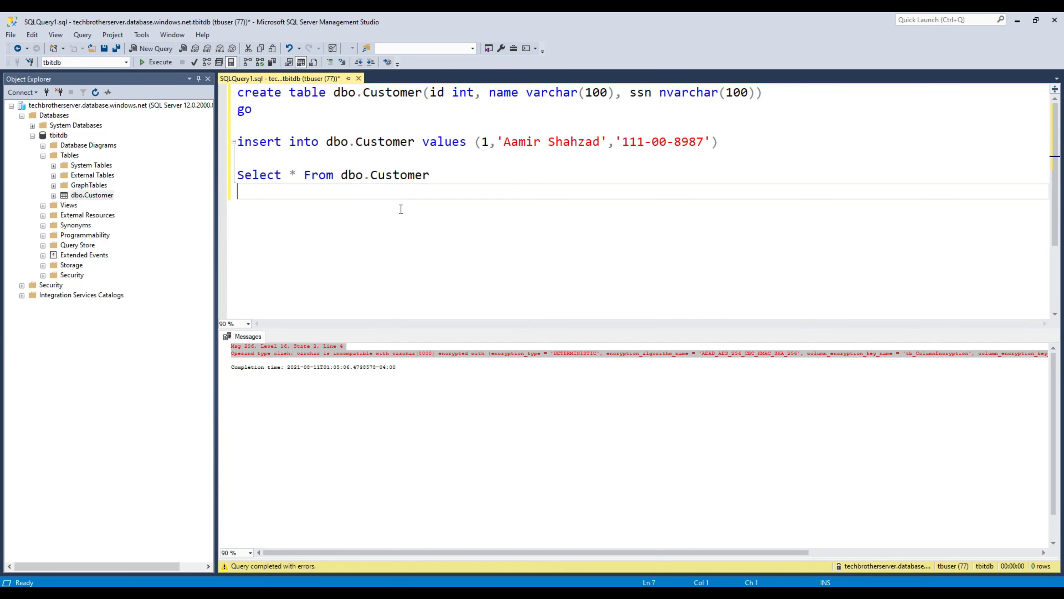
{"action": "left_click", "coordinate": [416, 143]}
{"action": "left_click_drag", "start_coordinate": [399, 144], "coordinate": [323, 141]}
Step: Copy the whole INSERT statement for dbo.Customer
{"action": "left_click_drag", "start_coordinate": [324, 141], "coordinate": [324, 141]}
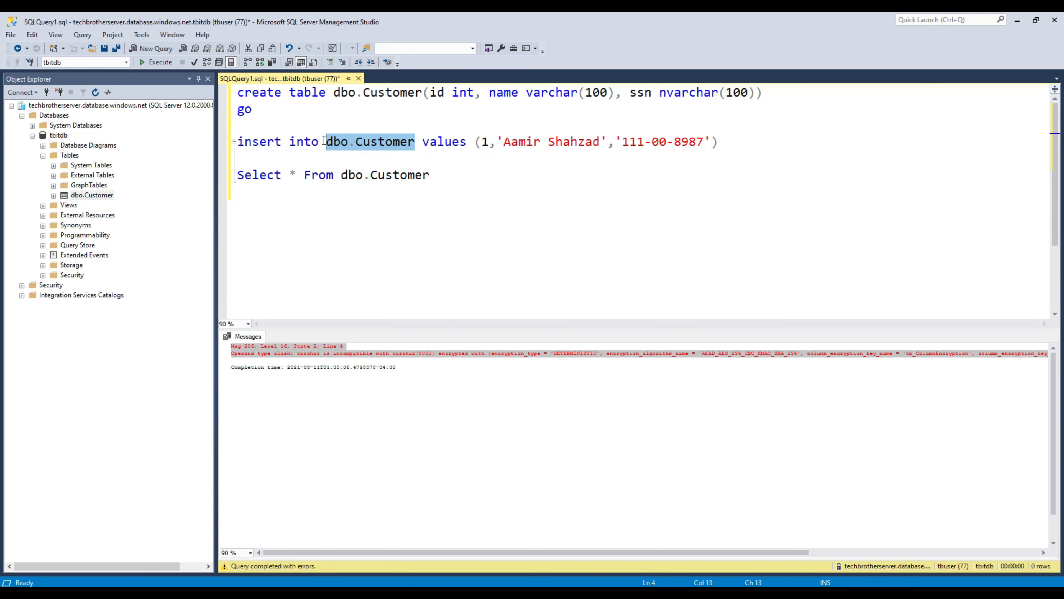
{"action": "left_click", "coordinate": [356, 141]}
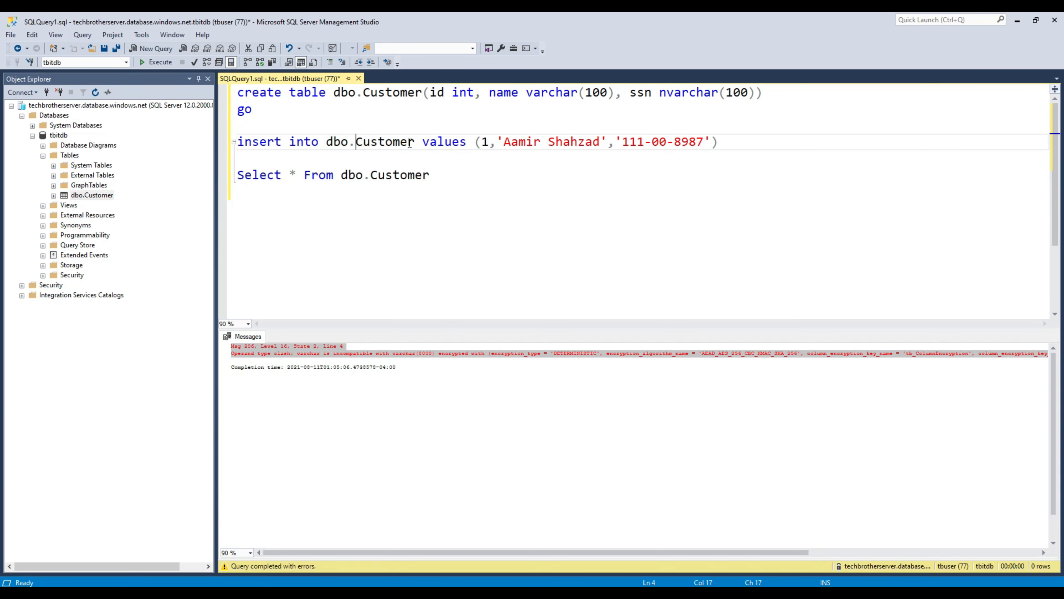
{"action": "left_click_drag", "start_coordinate": [416, 142], "coordinate": [237, 143]}
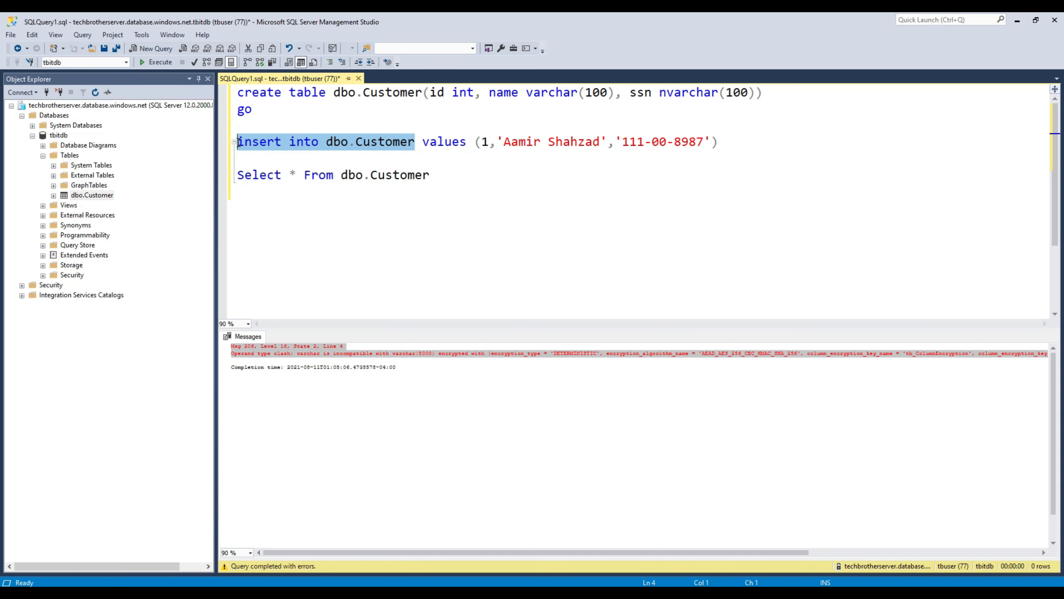
{"action": "left_click_drag", "start_coordinate": [725, 137], "coordinate": [238, 143]}
{"action": "right_click", "coordinate": [251, 145]}
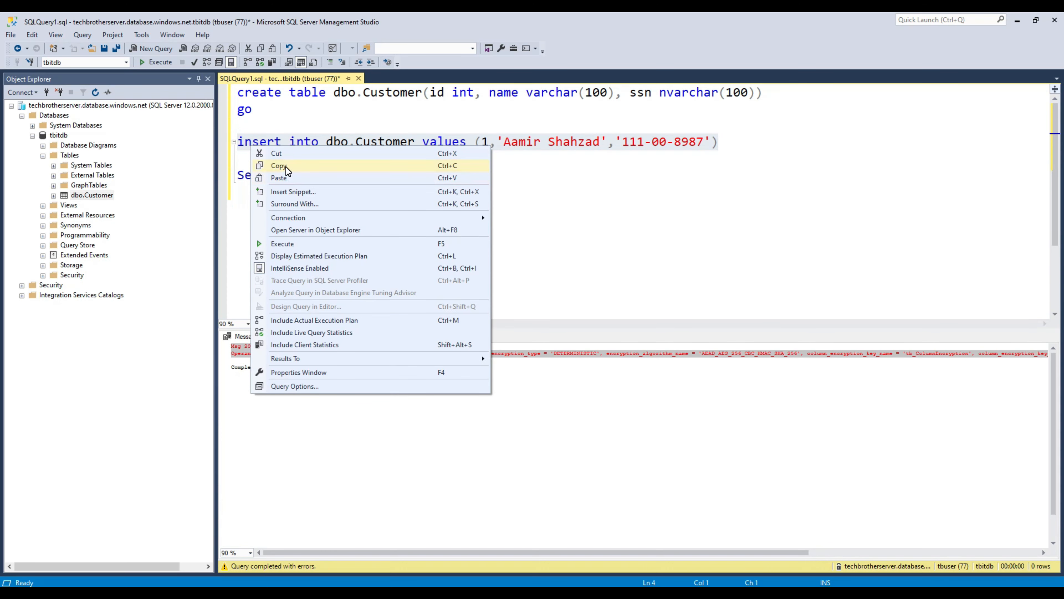
{"action": "left_click", "coordinate": [286, 166]}
{"action": "left_click", "coordinate": [276, 232]}
{"action": "key", "text": "Return"}
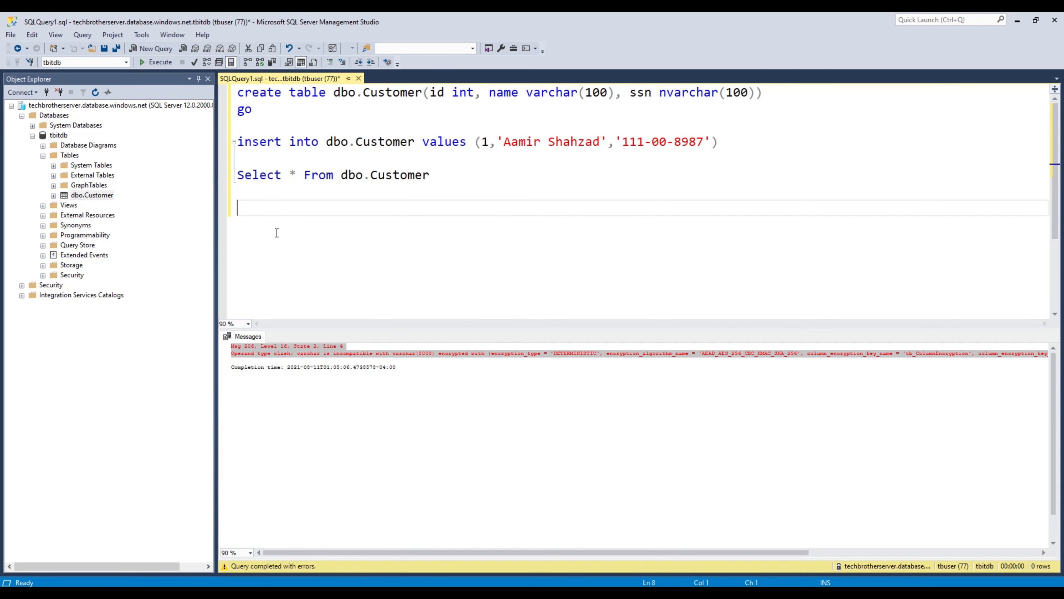
{"action": "type", "text": "deca"}
{"action": "key", "text": "BackSpace"}
{"action": "type", "text": "lare @ssn"}
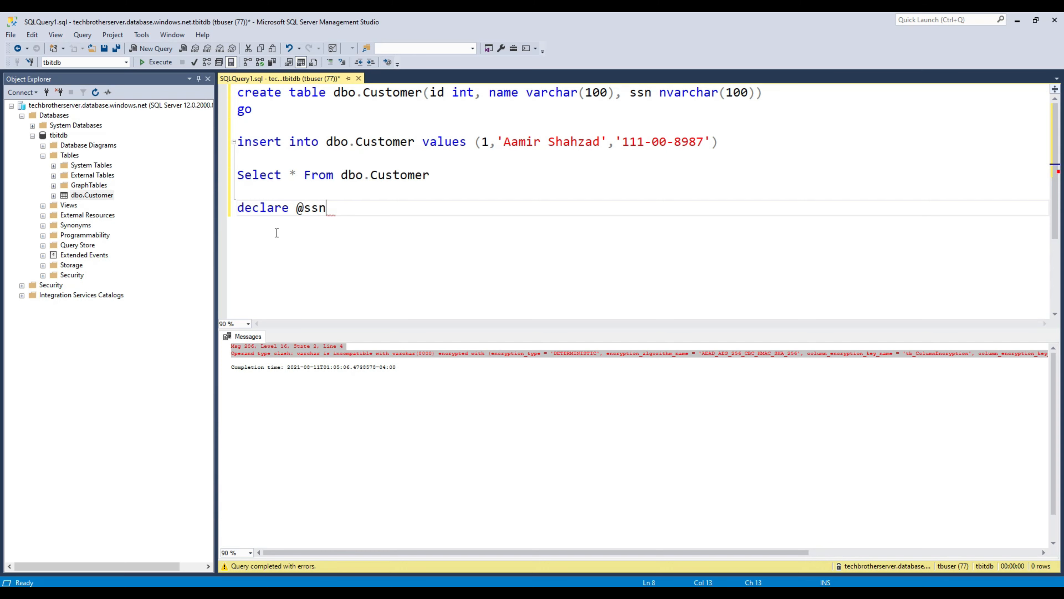
{"action": "type", "text": " nvarchar(100)"}
{"action": "key", "text": "Return"}
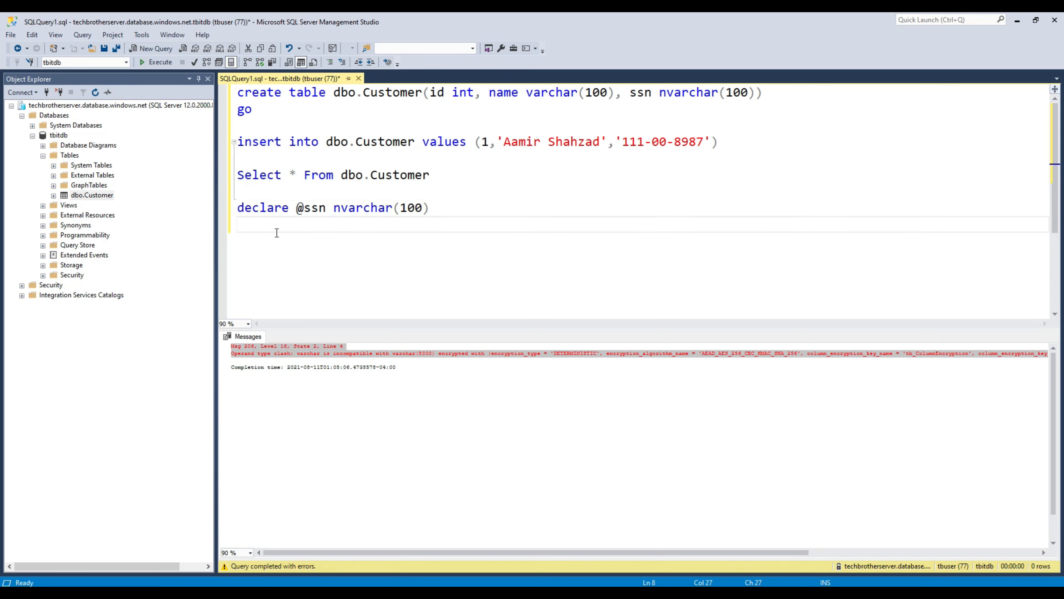
{"action": "type", "text": "set @@"}
{"action": "key", "text": "Tab"}
{"action": "type", "text": "='999"}
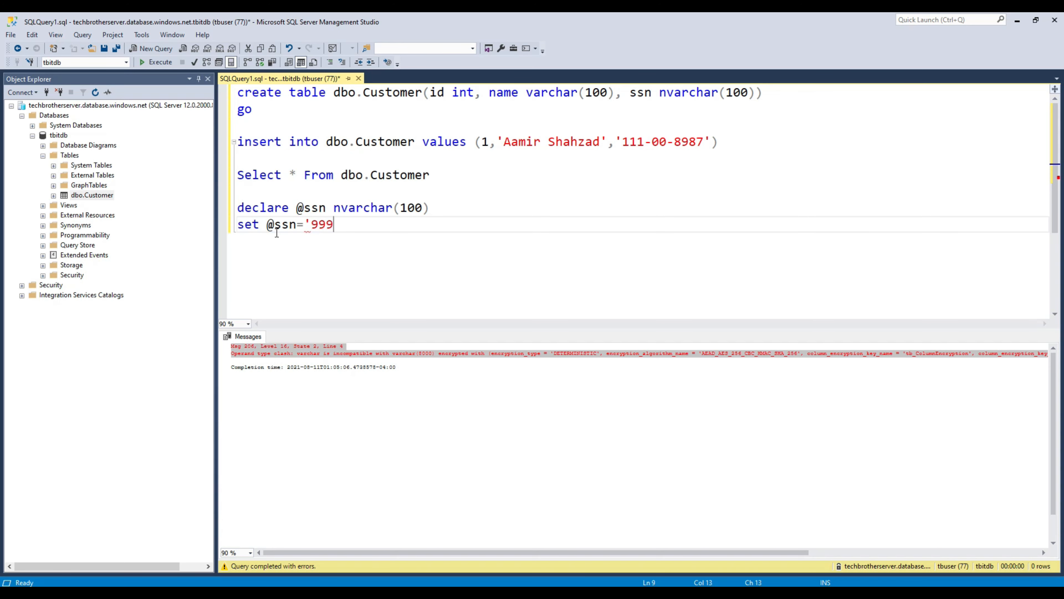
{"action": "type", "text": "-000-00'"}
{"action": "key", "text": "Return"}
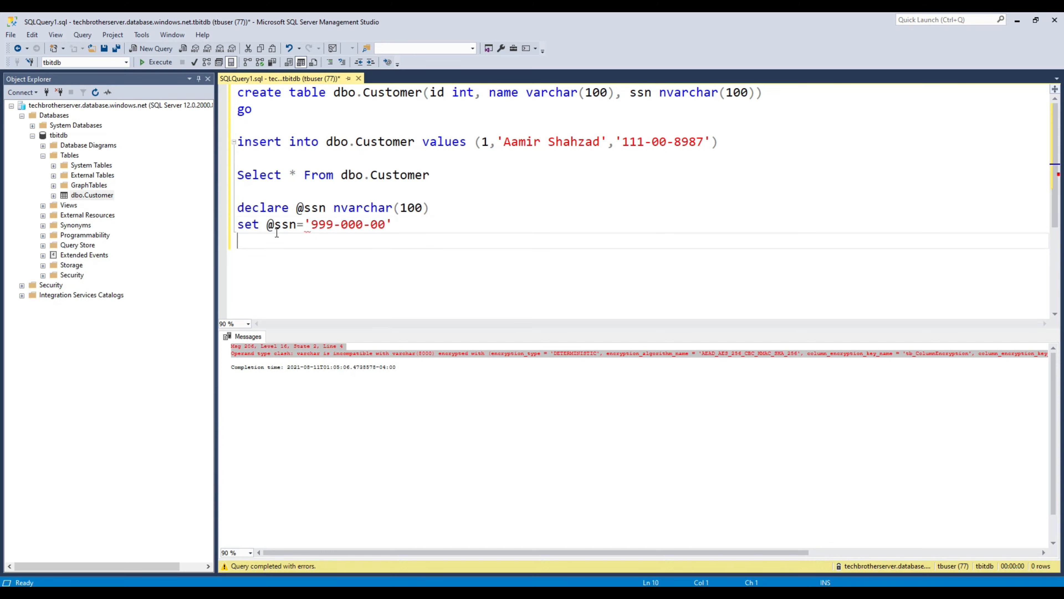
{"action": "key", "text": "ctrl+v"}
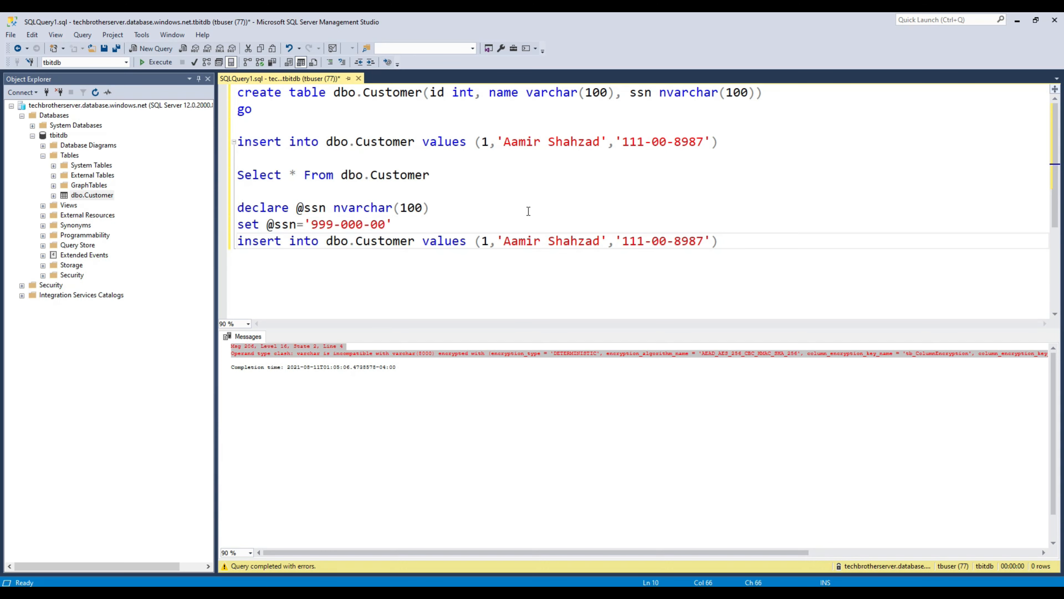
{"action": "left_click_drag", "start_coordinate": [716, 243], "coordinate": [624, 239]}
{"action": "type", "text": "@ssn"}
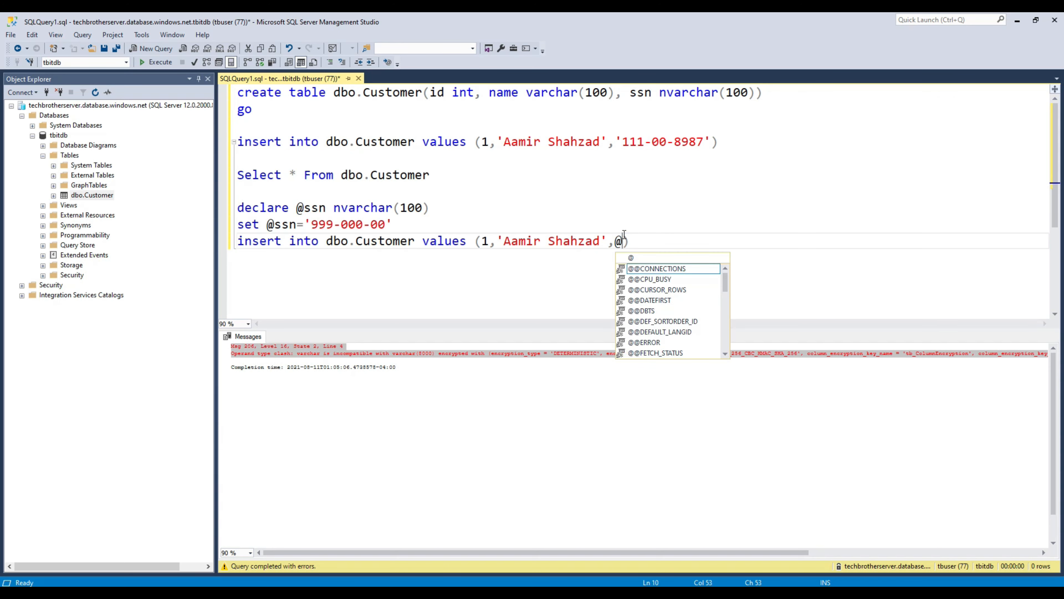
{"action": "key", "text": "Right"}
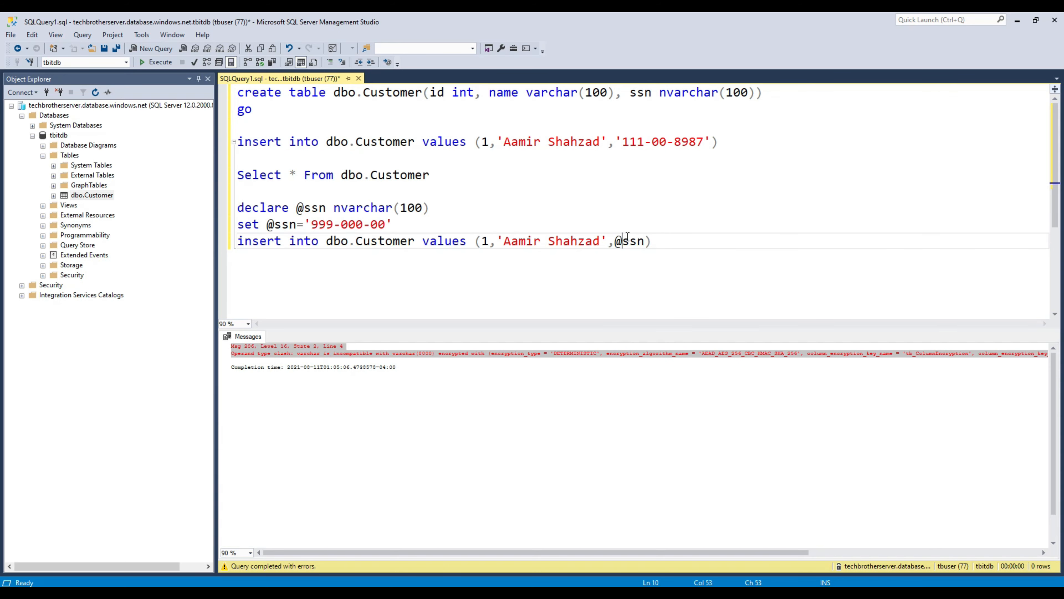
{"action": "left_click", "coordinate": [675, 141]}
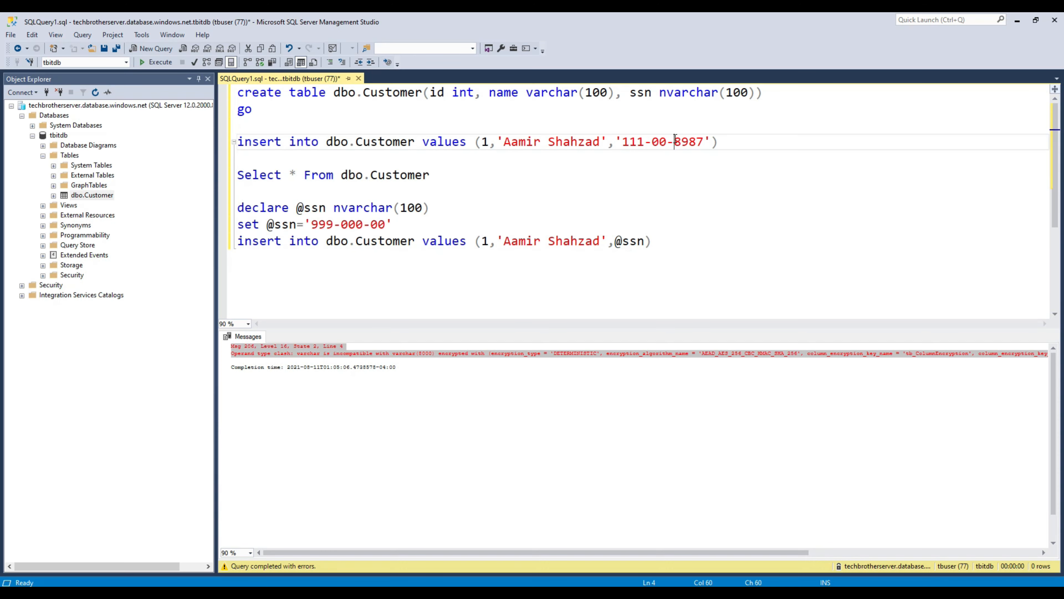
{"action": "left_click_drag", "start_coordinate": [716, 140], "coordinate": [622, 141]}
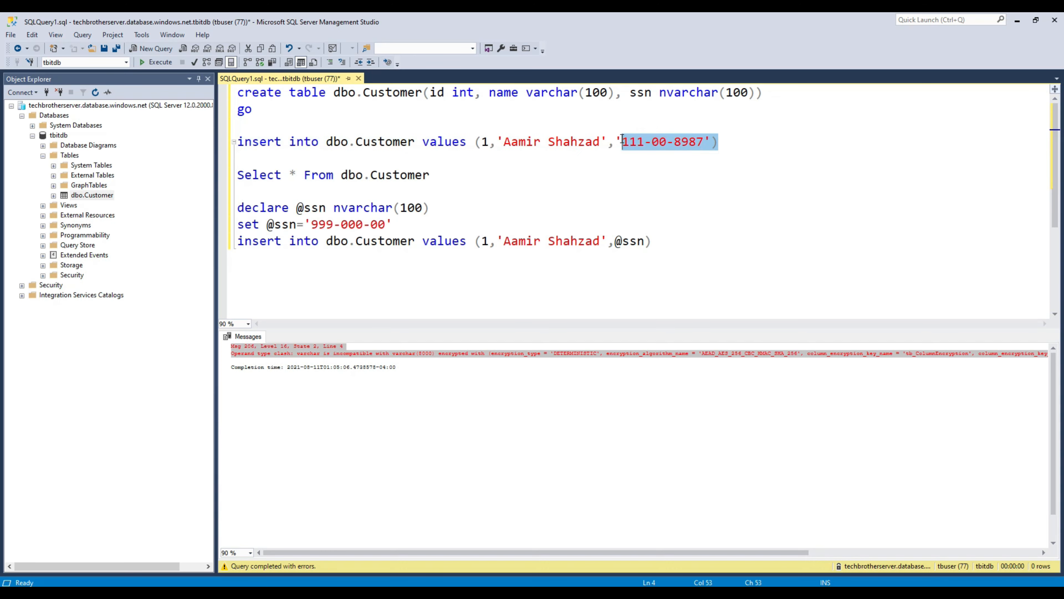
{"action": "left_click", "coordinate": [639, 241]}
{"action": "left_click_drag", "start_coordinate": [668, 245], "coordinate": [225, 215]}
{"action": "left_click", "coordinate": [164, 65]}
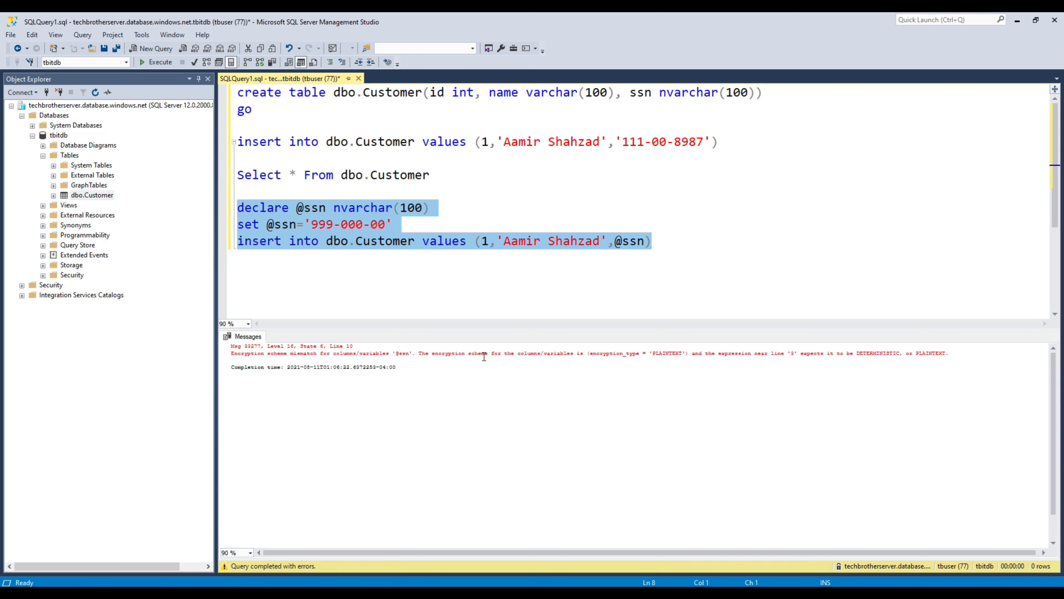
{"action": "left_click_drag", "start_coordinate": [269, 363], "coordinate": [225, 357]}
{"action": "right_click", "coordinate": [276, 351]}
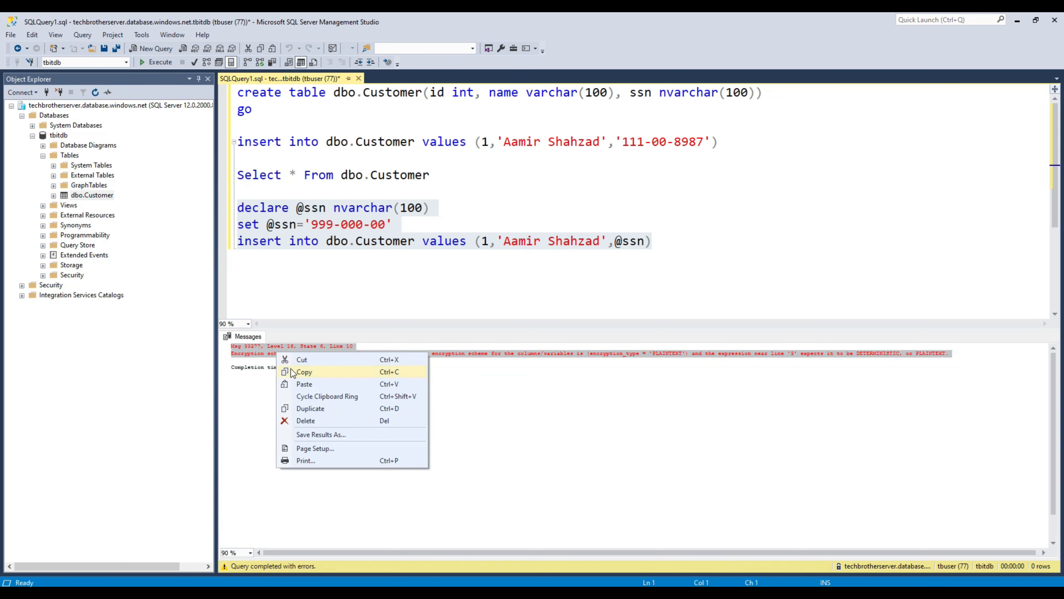
{"action": "left_click", "coordinate": [291, 369]}
{"action": "left_click", "coordinate": [297, 241]}
{"action": "left_click", "coordinate": [665, 248]}
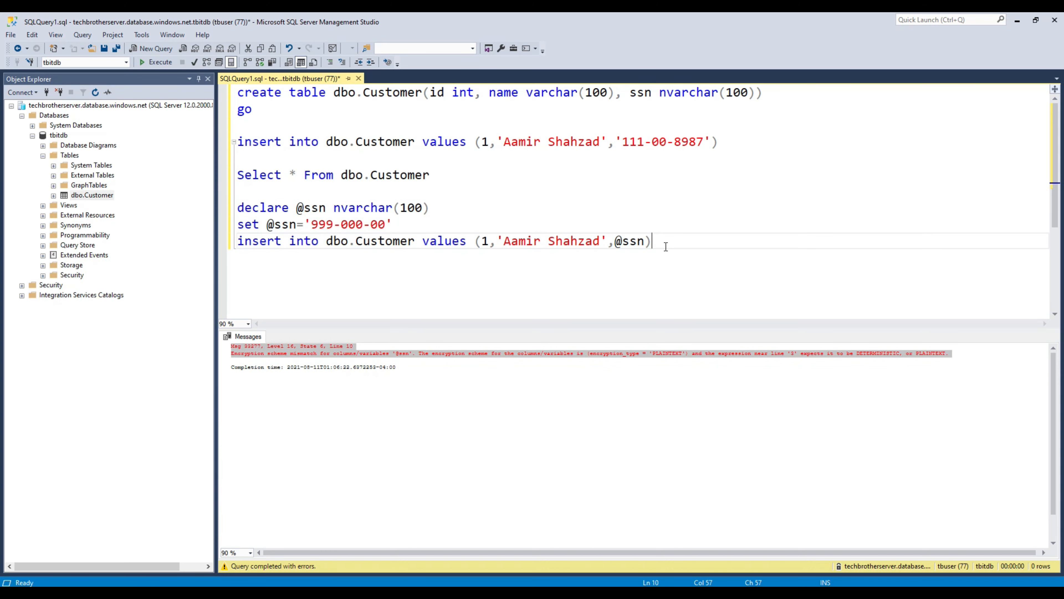
{"action": "key", "text": "Return"}
{"action": "key", "text": "Return"}
{"action": "key", "text": "ctrl+v"}
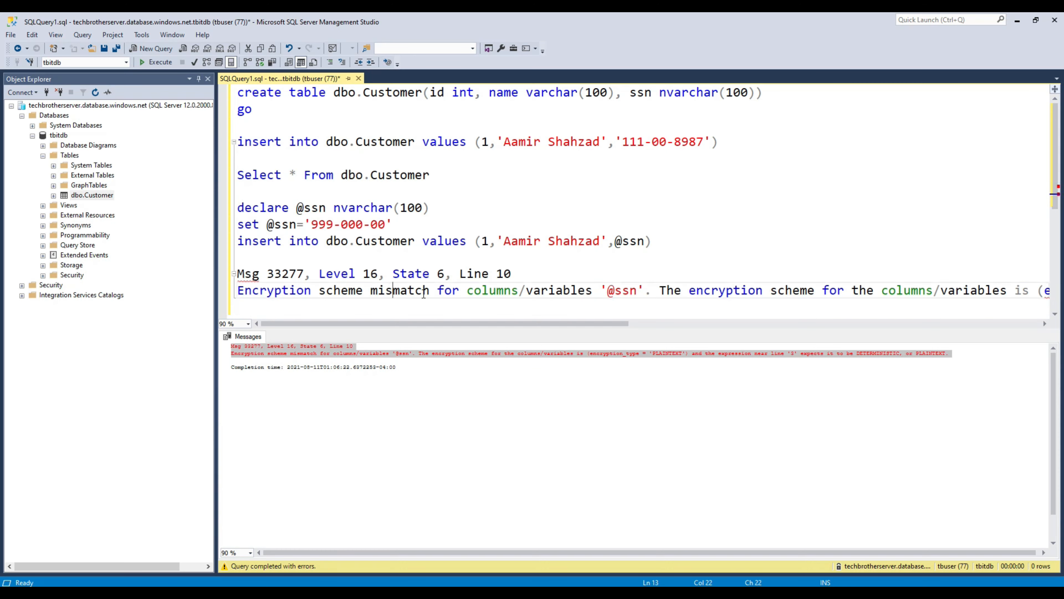
Step: Review the pasted error text, then delete those error lines from the script
{"action": "left_click_drag", "start_coordinate": [623, 290], "coordinate": [629, 291]}
{"action": "left_click", "coordinate": [726, 290]}
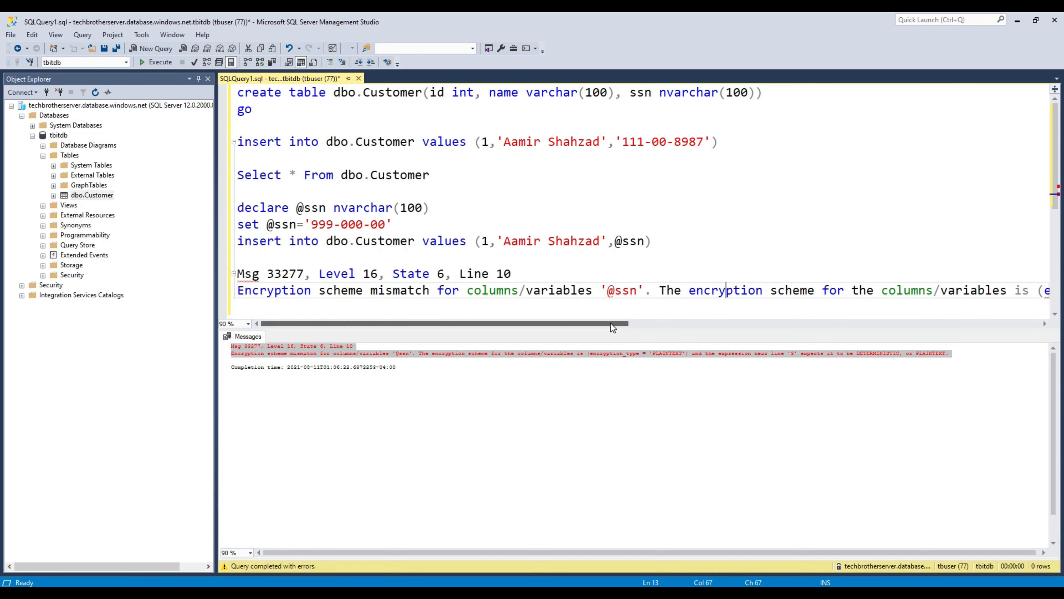
{"action": "left_click_drag", "start_coordinate": [610, 323], "coordinate": [832, 291]}
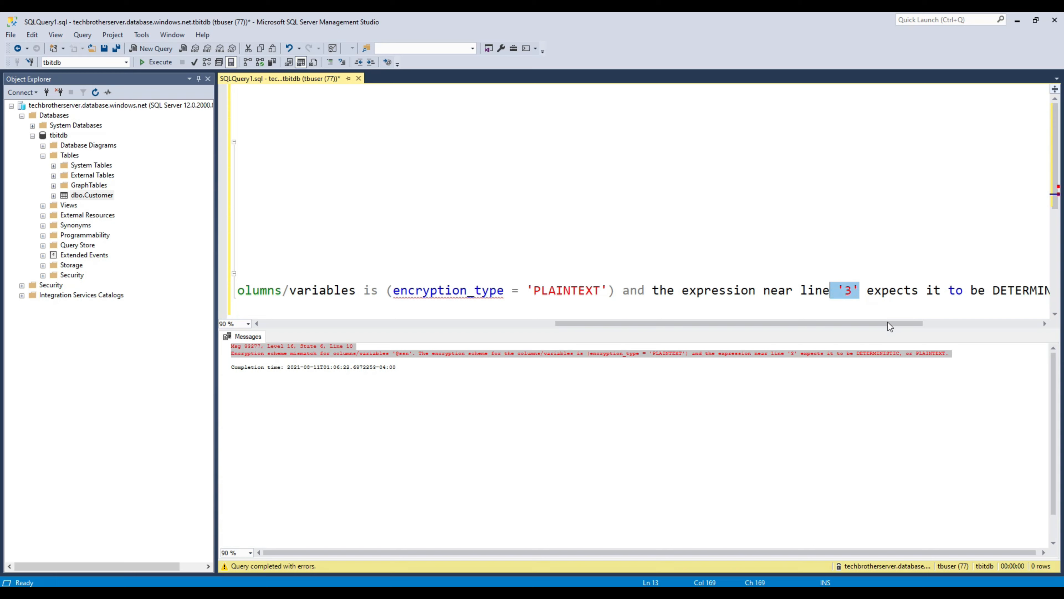
{"action": "left_click_drag", "start_coordinate": [888, 323], "coordinate": [462, 323]}
{"action": "left_click_drag", "start_coordinate": [310, 312], "coordinate": [196, 266]}
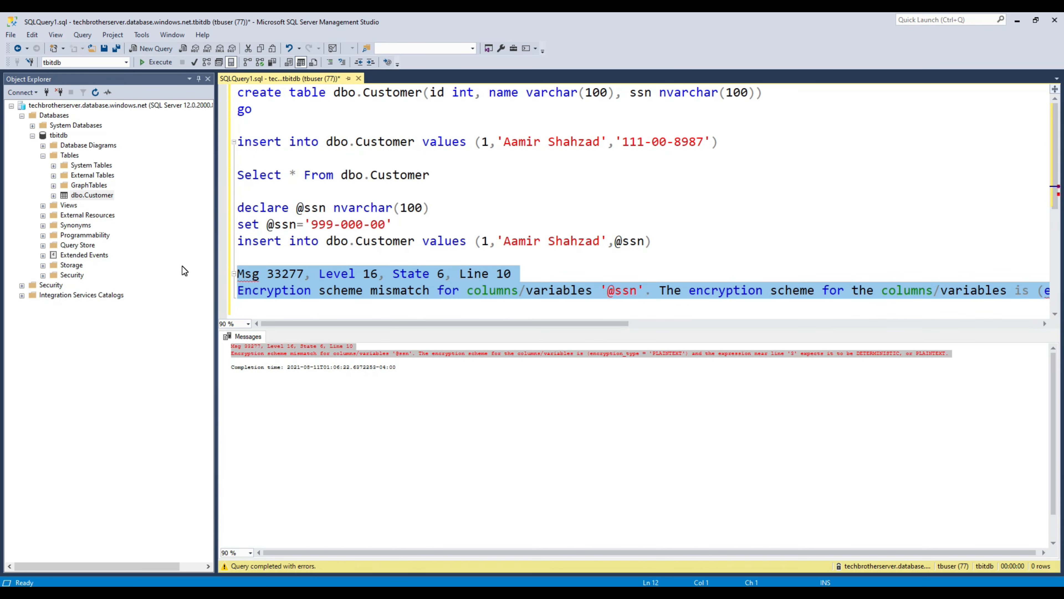
{"action": "key", "text": "Delete"}
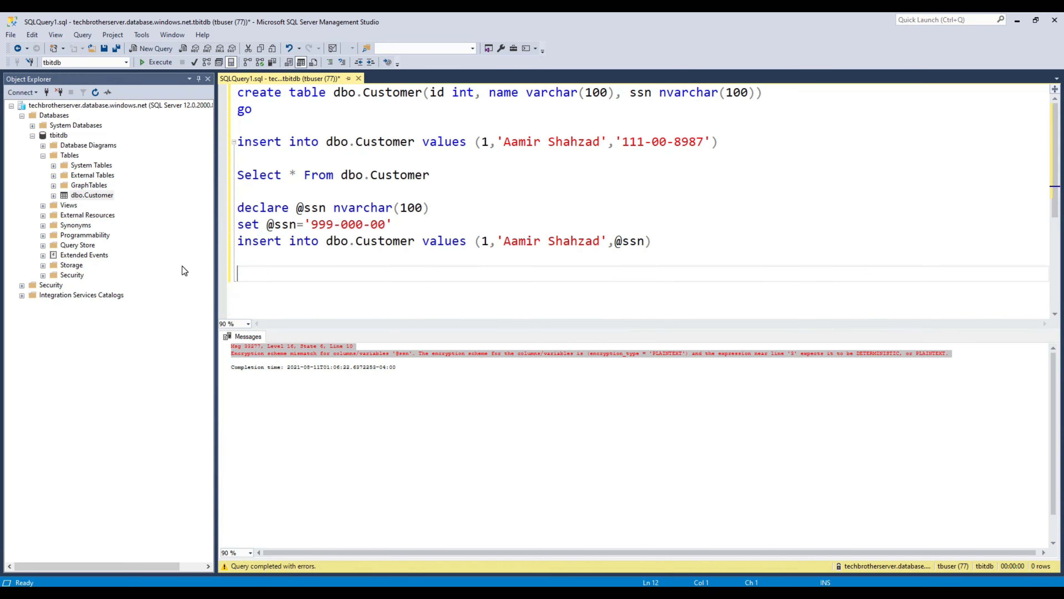
{"action": "left_click", "coordinate": [394, 223]}
{"action": "left_click_drag", "start_coordinate": [388, 224], "coordinate": [267, 224]}
{"action": "left_click", "coordinate": [321, 208]}
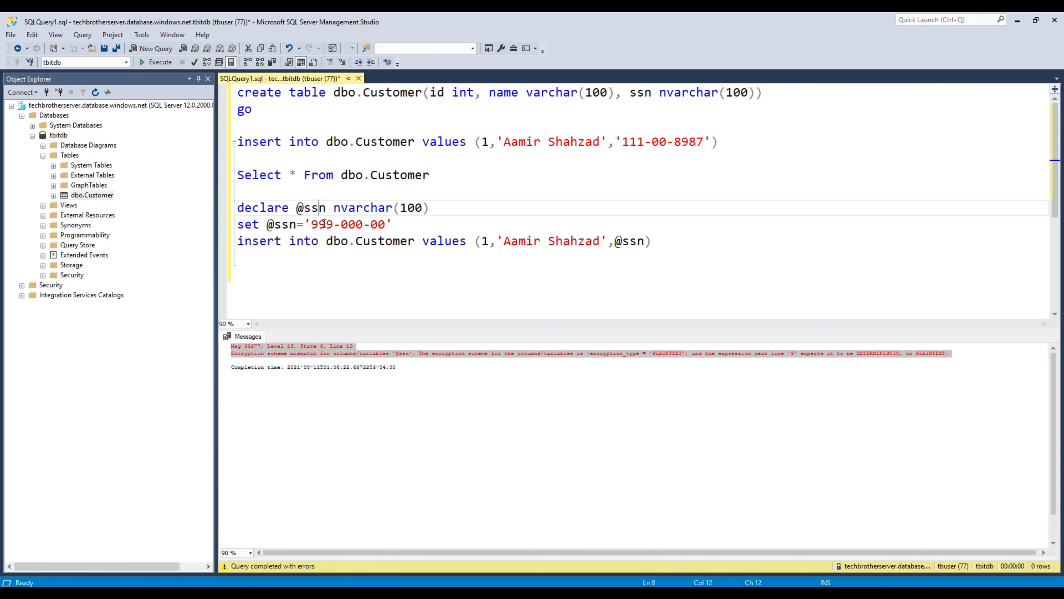
{"action": "left_click", "coordinate": [438, 208]}
{"action": "left_click_drag", "start_coordinate": [392, 224], "coordinate": [313, 225]}
{"action": "right_click", "coordinate": [313, 224]}
{"action": "left_click", "coordinate": [343, 261]}
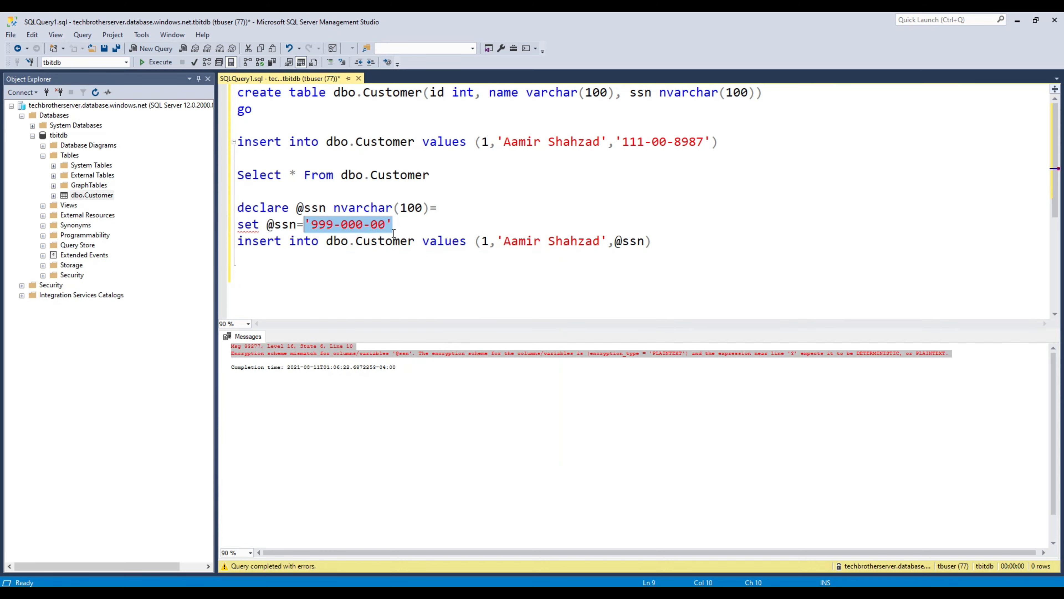
{"action": "left_click", "coordinate": [454, 213]}
{"action": "key", "text": "ctrl+v"}
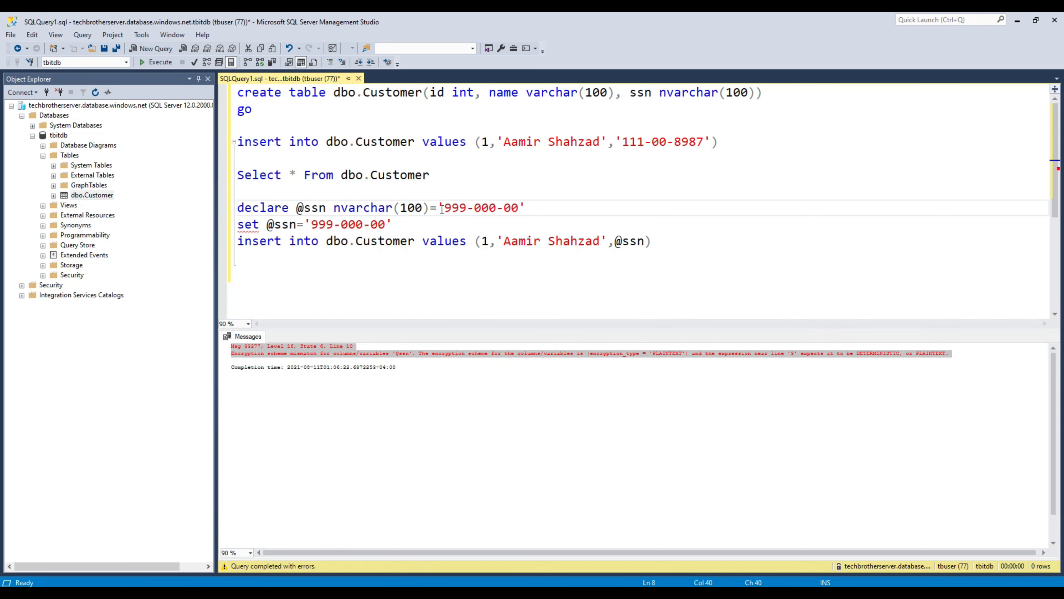
{"action": "left_click_drag", "start_coordinate": [394, 225], "coordinate": [230, 226]}
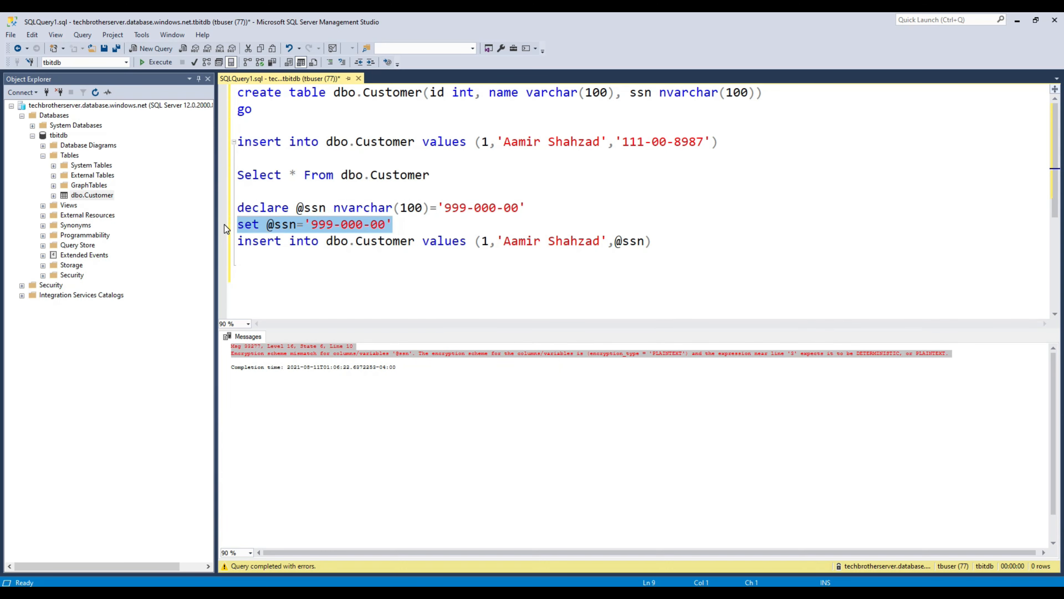
{"action": "key", "text": "Delete"}
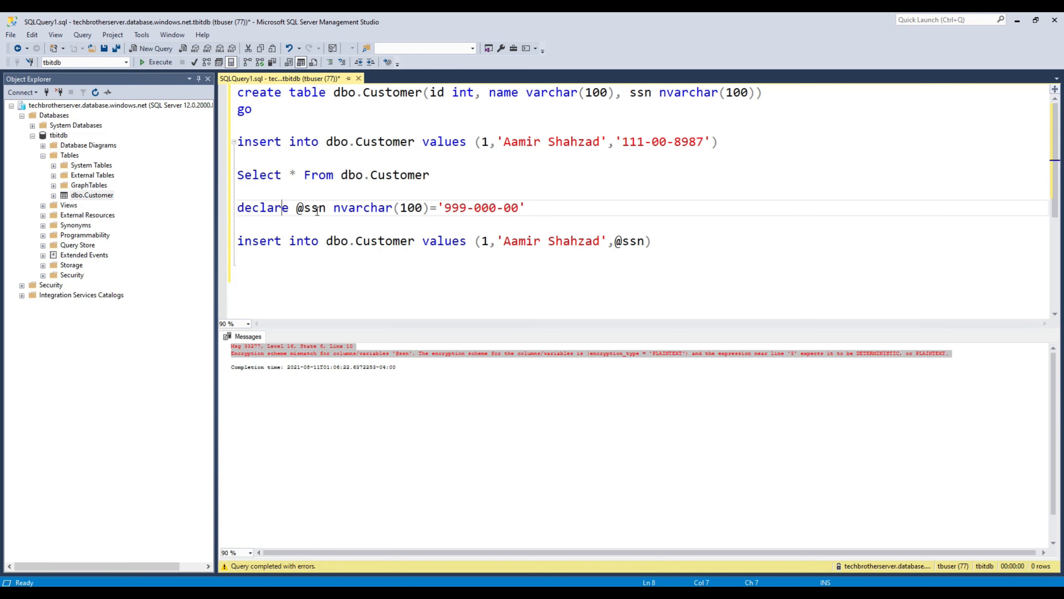
{"action": "left_click", "coordinate": [364, 207]}
{"action": "type", "text": "'"}
Step: Rerun the DECLARE and INSERT statements, still getting Msg 33277, then select the whole script
{"action": "left_click_drag", "start_coordinate": [673, 241], "coordinate": [195, 198]}
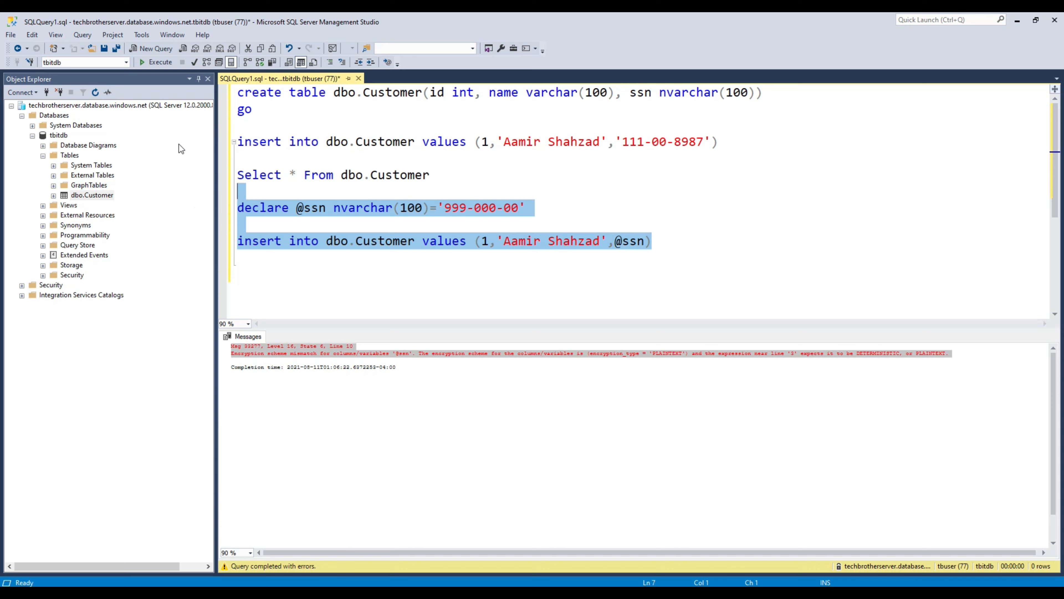
{"action": "left_click", "coordinate": [160, 62]}
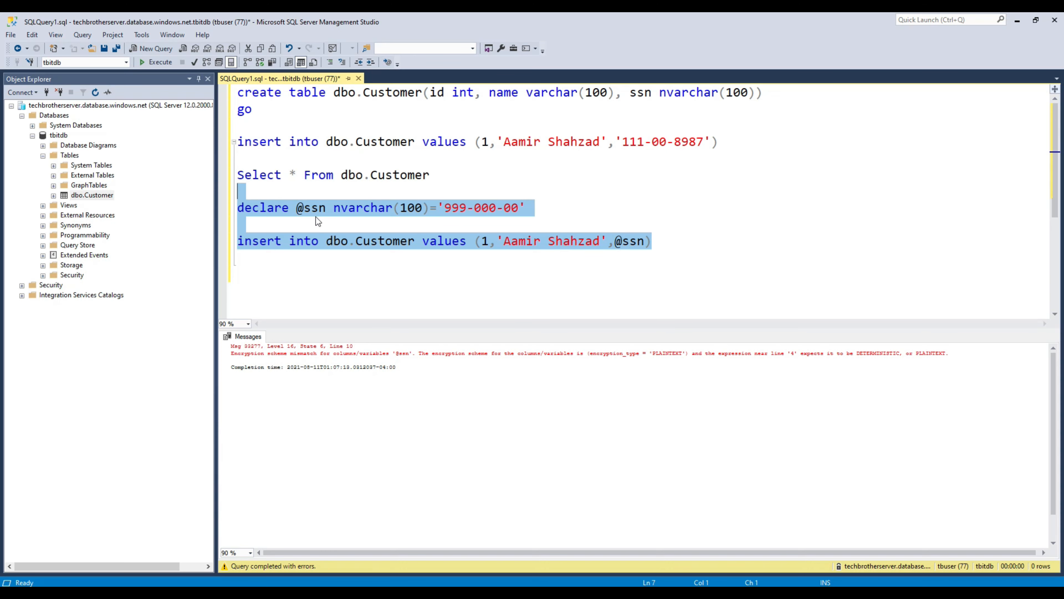
{"action": "left_click_drag", "start_coordinate": [654, 245], "coordinate": [238, 92]}
{"action": "right_click", "coordinate": [283, 147]}
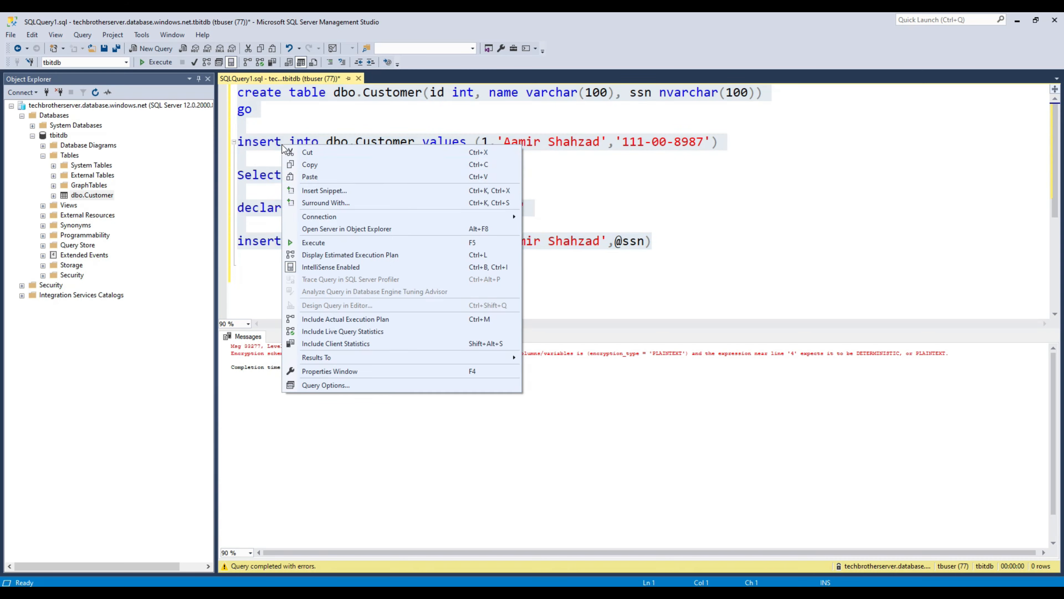
Step: Copy the full SQL script, paste it into change.log in Notepad++, and return to Management Studio
{"action": "left_click", "coordinate": [315, 167]}
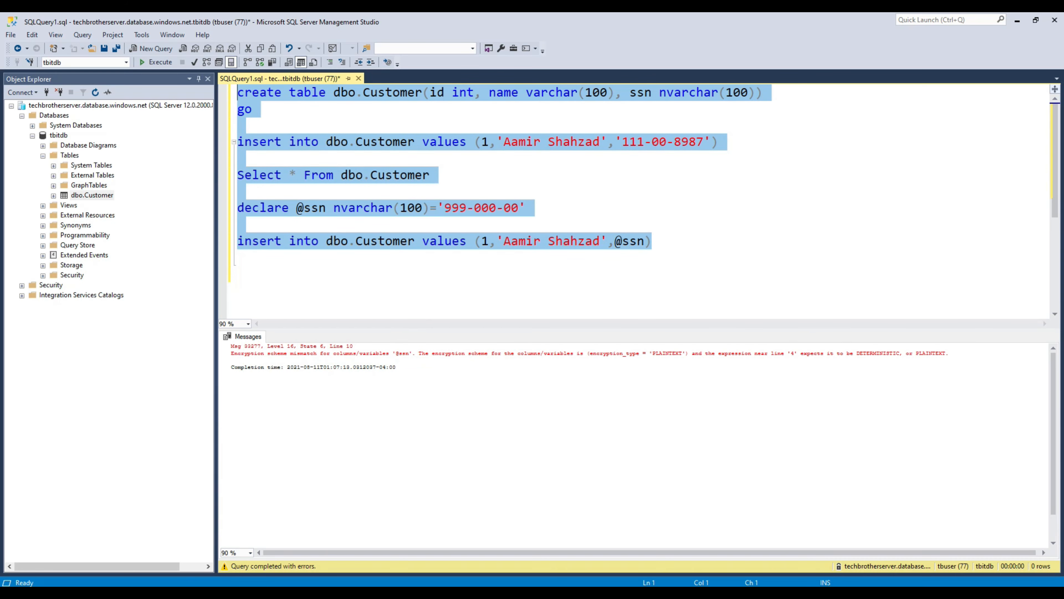
{"action": "left_click", "coordinate": [524, 592]}
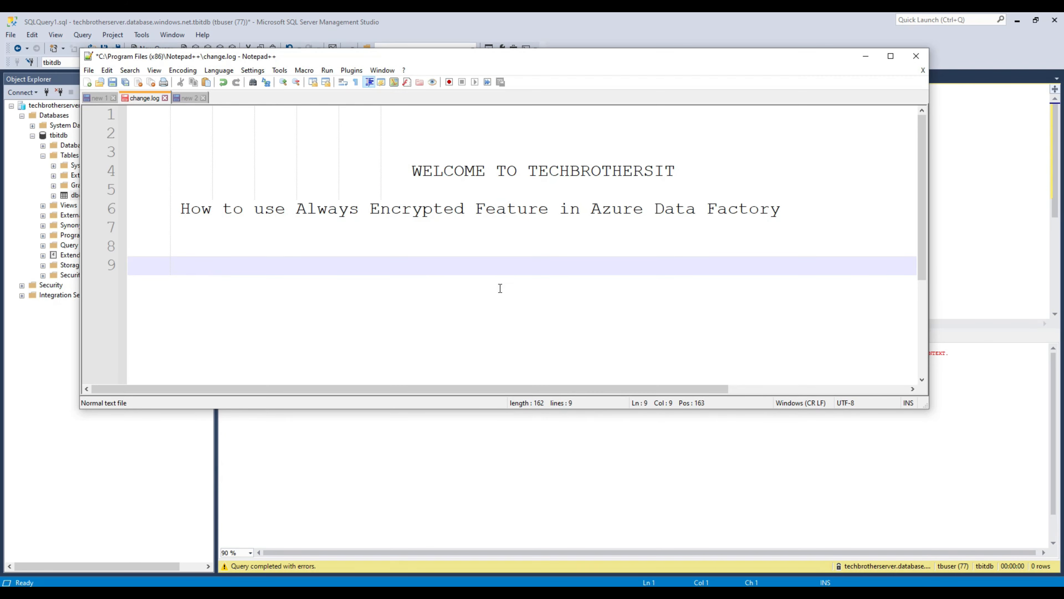
{"action": "key", "text": "ctrl+v"}
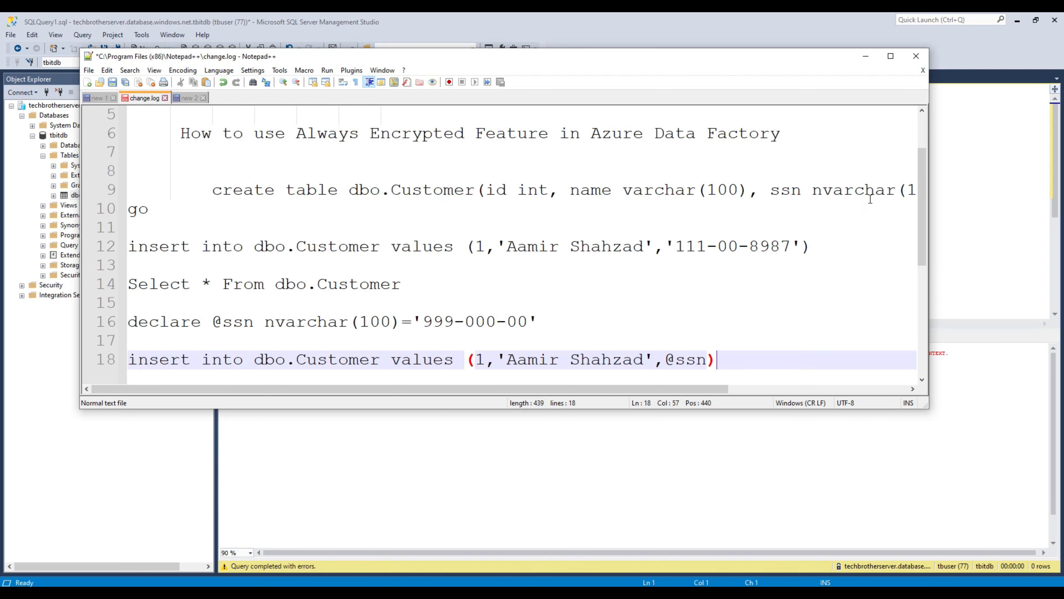
{"action": "left_click", "coordinate": [950, 193]}
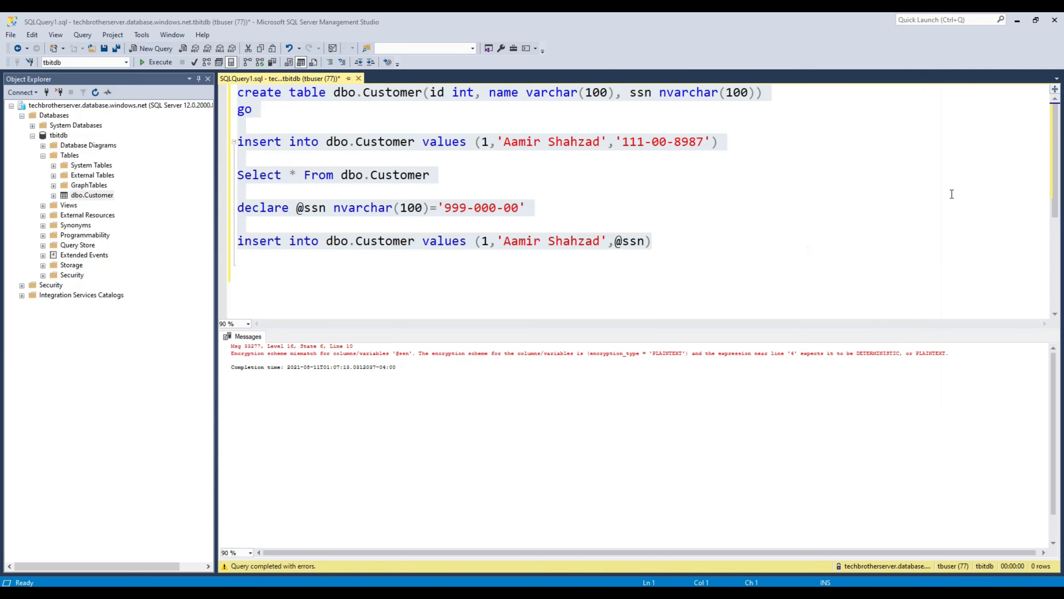
{"action": "left_click", "coordinate": [142, 35]}
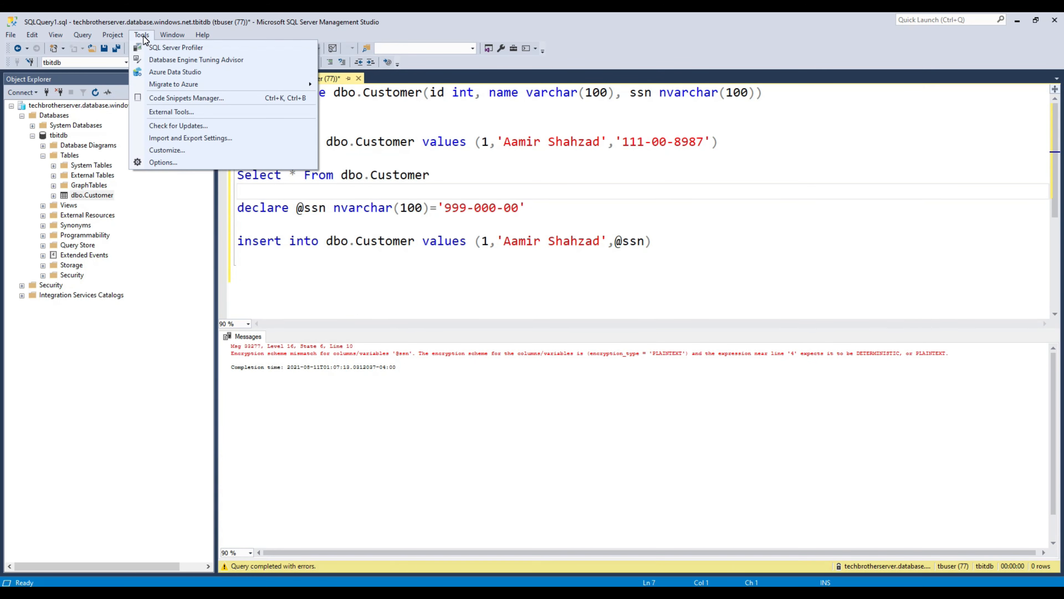
Step: Enable Parameterization for Always Encrypted under Query Execution > SQL Server > Advanced and confirm Options
{"action": "left_click", "coordinate": [164, 163]}
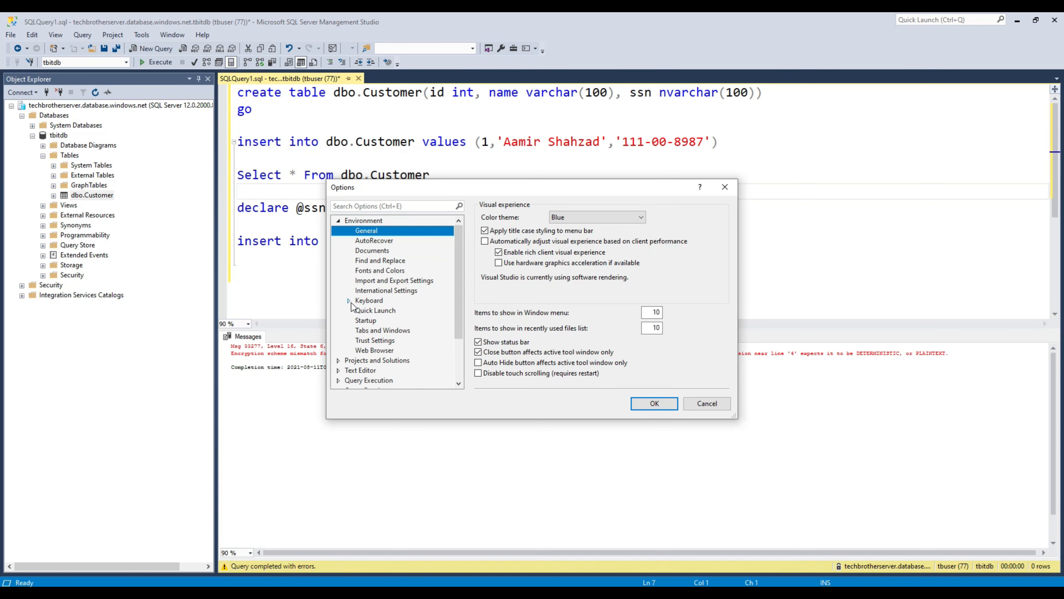
{"action": "left_click", "coordinate": [343, 220]}
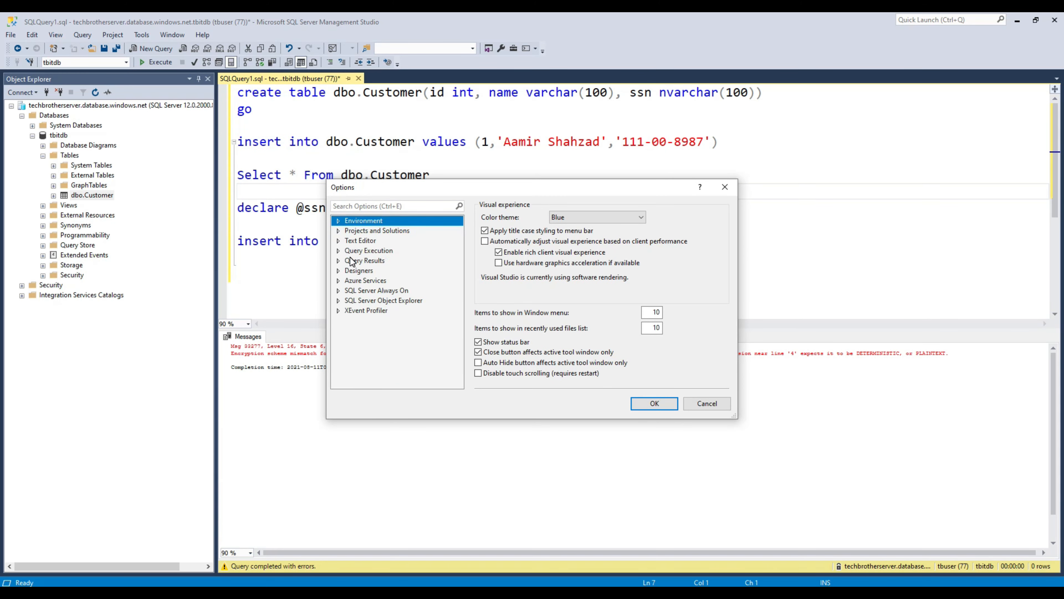
{"action": "left_click", "coordinate": [359, 253]}
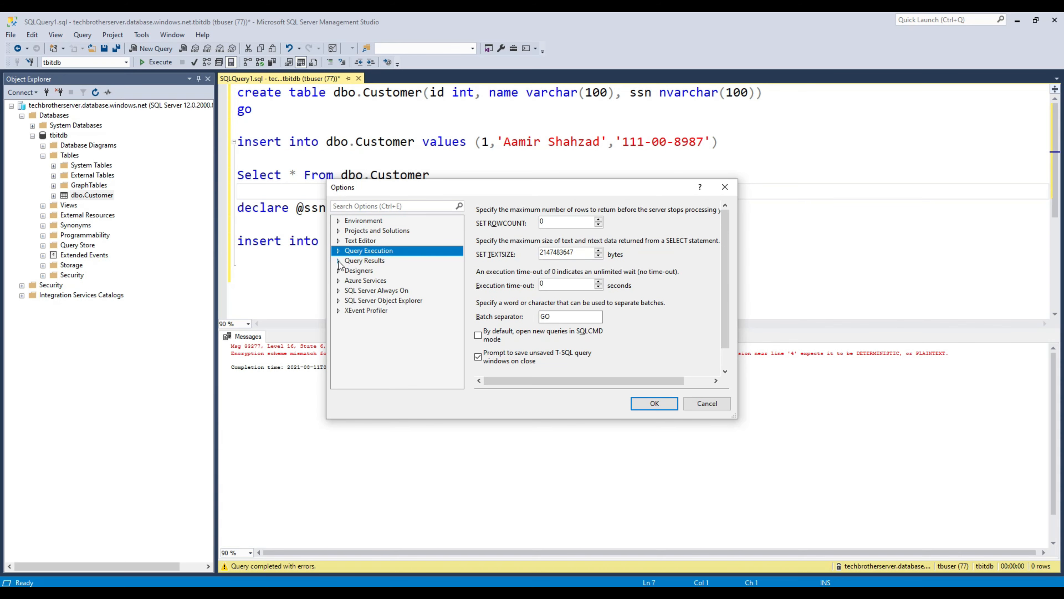
{"action": "left_click", "coordinate": [338, 251]}
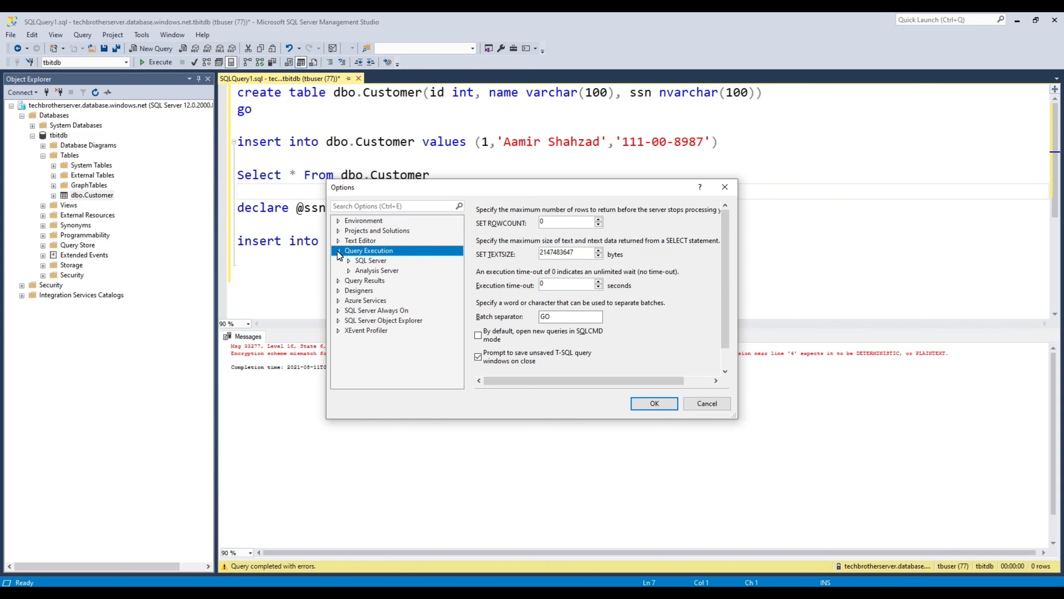
{"action": "left_click", "coordinate": [349, 260]}
{"action": "left_click", "coordinate": [372, 279]}
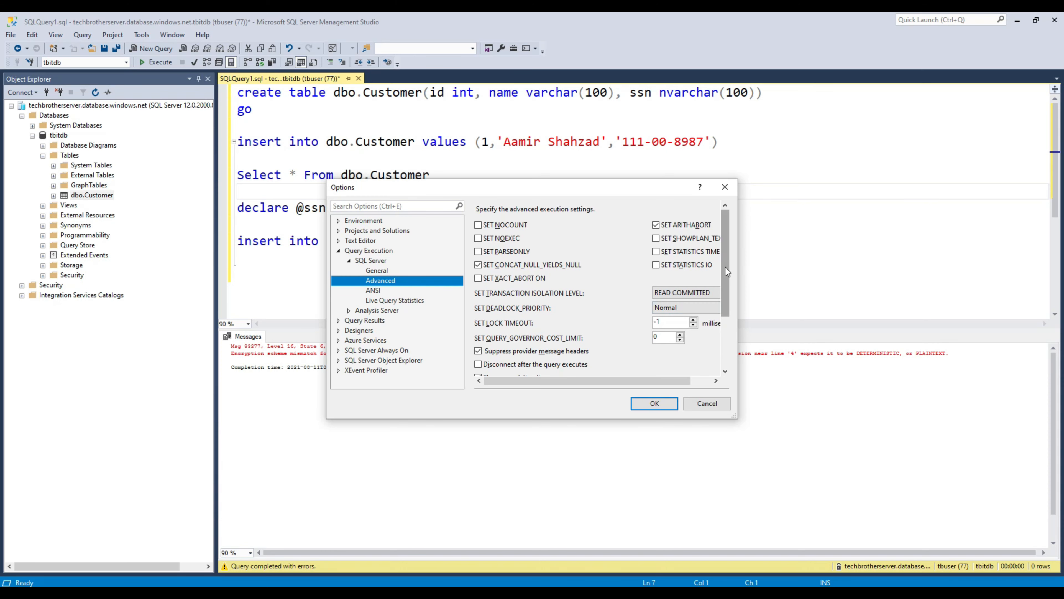
{"action": "left_click_drag", "start_coordinate": [725, 267], "coordinate": [732, 319]}
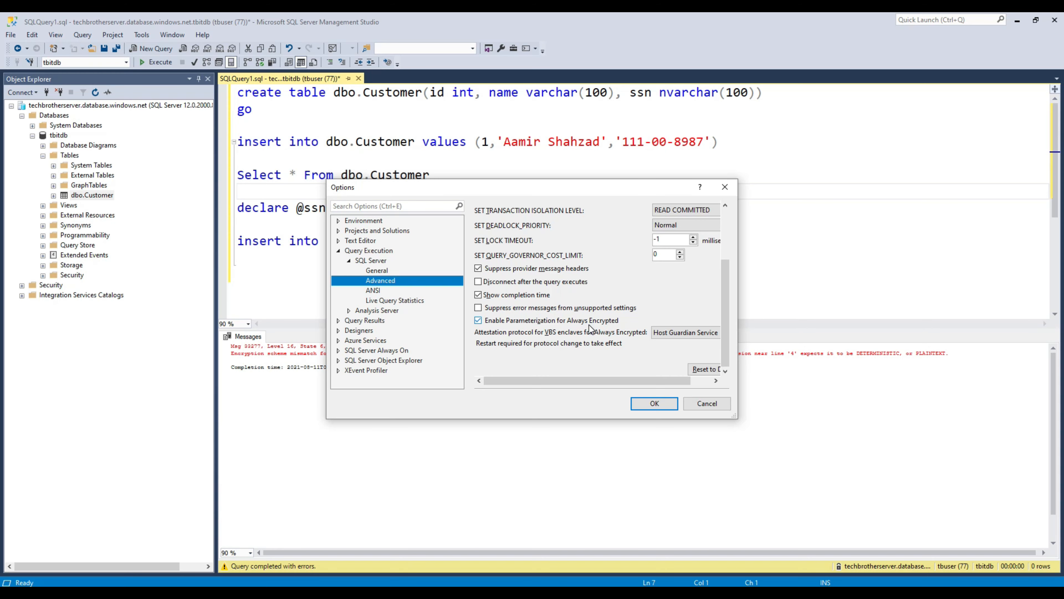
{"action": "left_click", "coordinate": [487, 322]}
{"action": "left_click", "coordinate": [479, 322]}
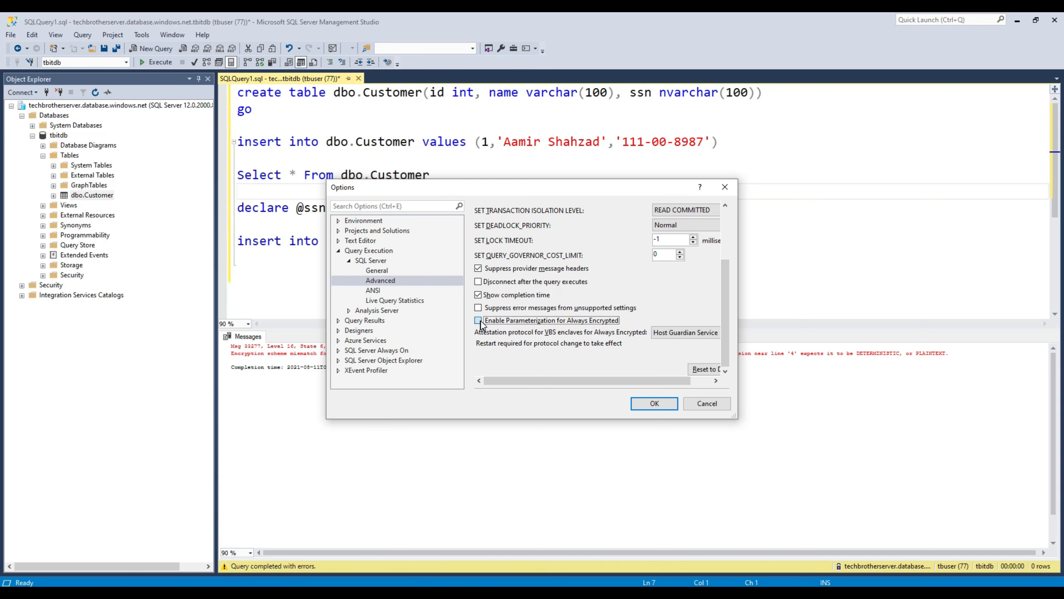
{"action": "left_click", "coordinate": [653, 403]}
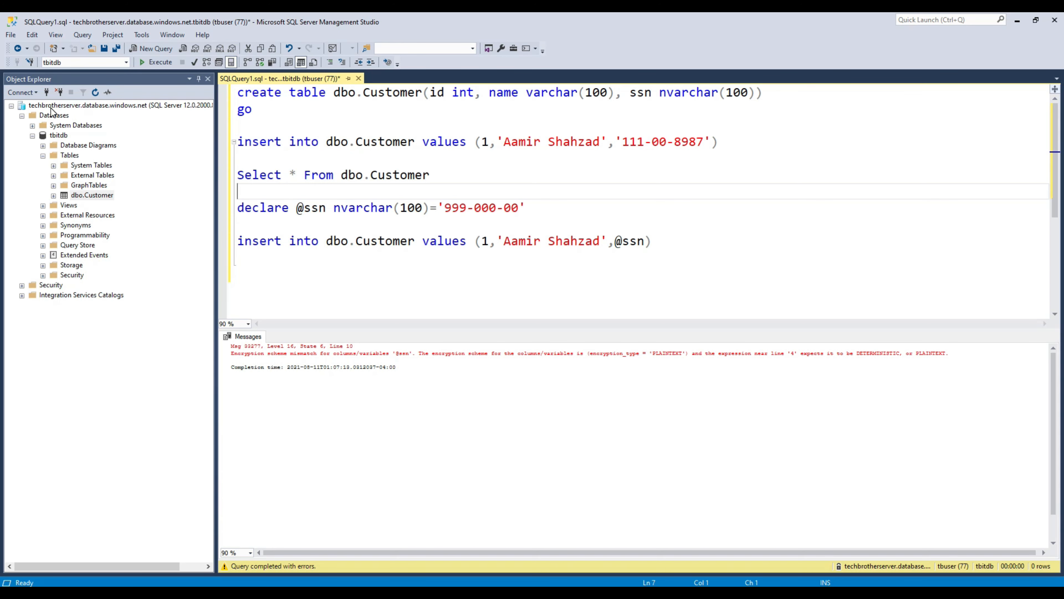
{"action": "left_click", "coordinate": [60, 106]}
Step: Disconnect and start a new Database Engine connection with Column Encryption Setting=enabled as additional parameter
{"action": "left_click", "coordinate": [58, 92]}
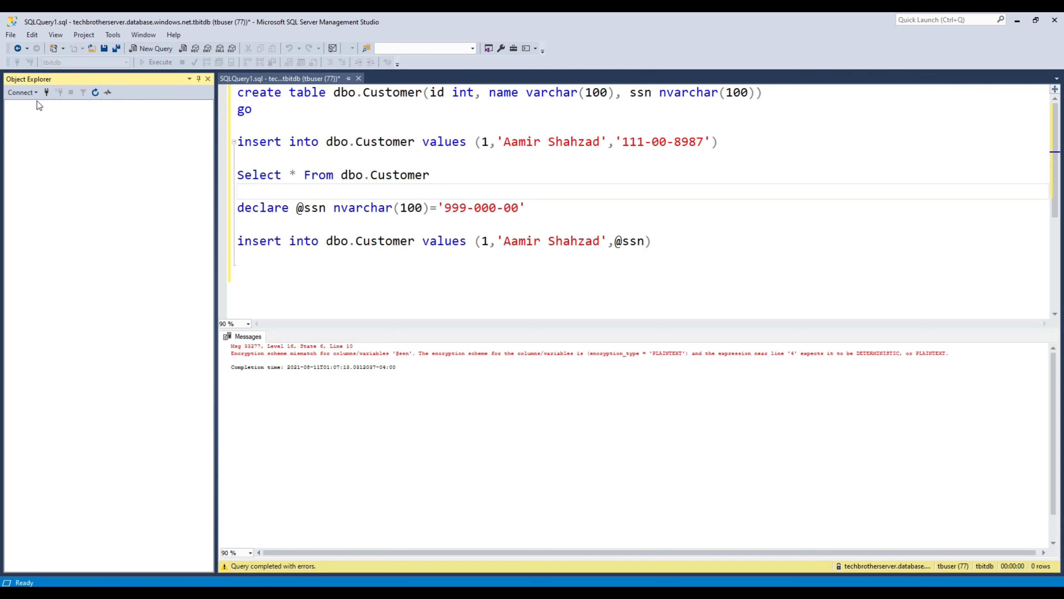
{"action": "left_click", "coordinate": [33, 93]}
{"action": "left_click", "coordinate": [38, 103]}
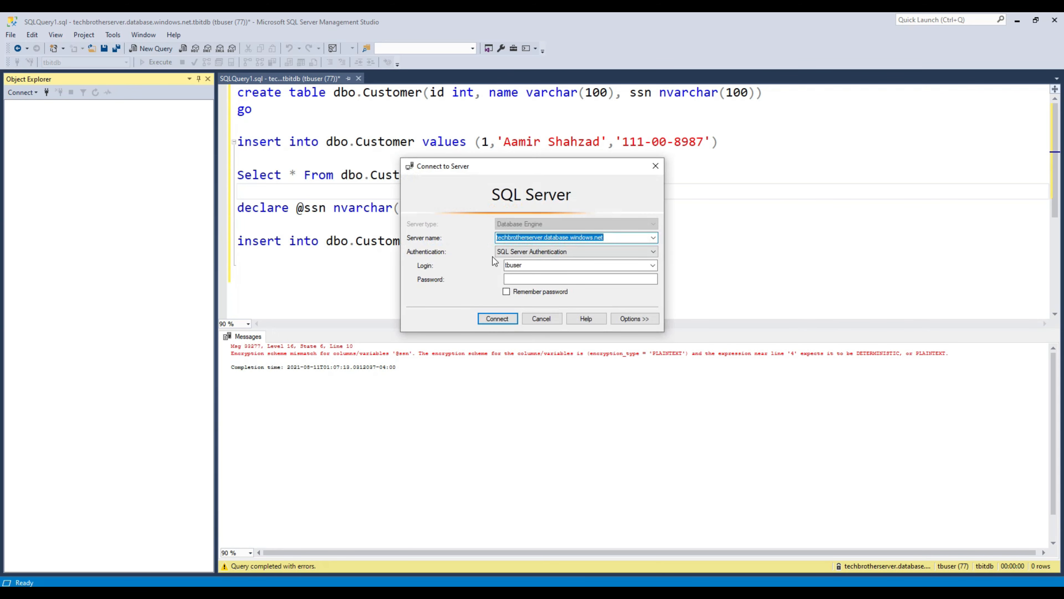
{"action": "left_click", "coordinate": [626, 319]}
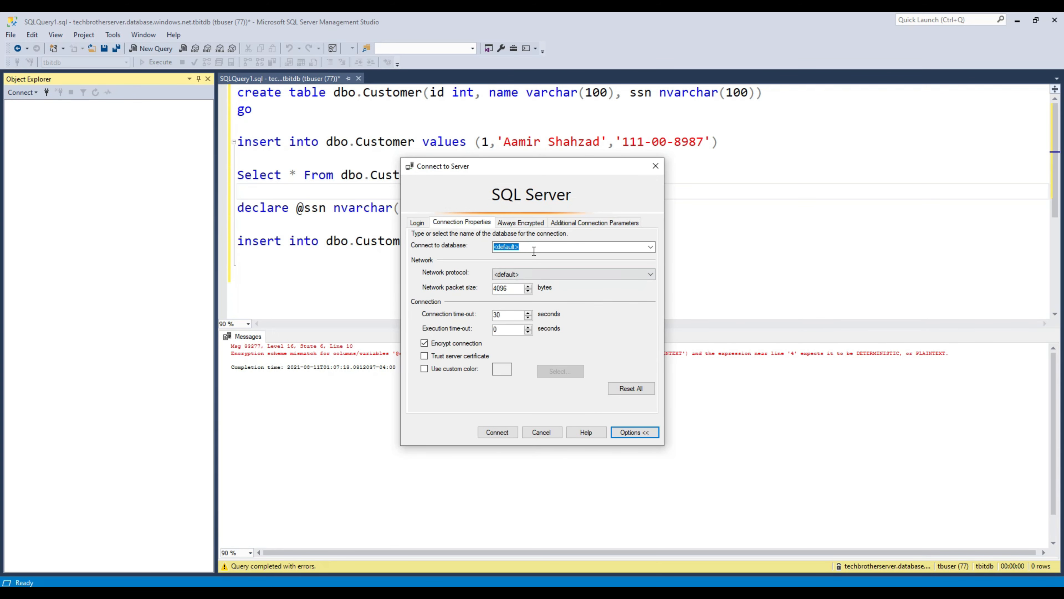
{"action": "left_click", "coordinate": [517, 224]}
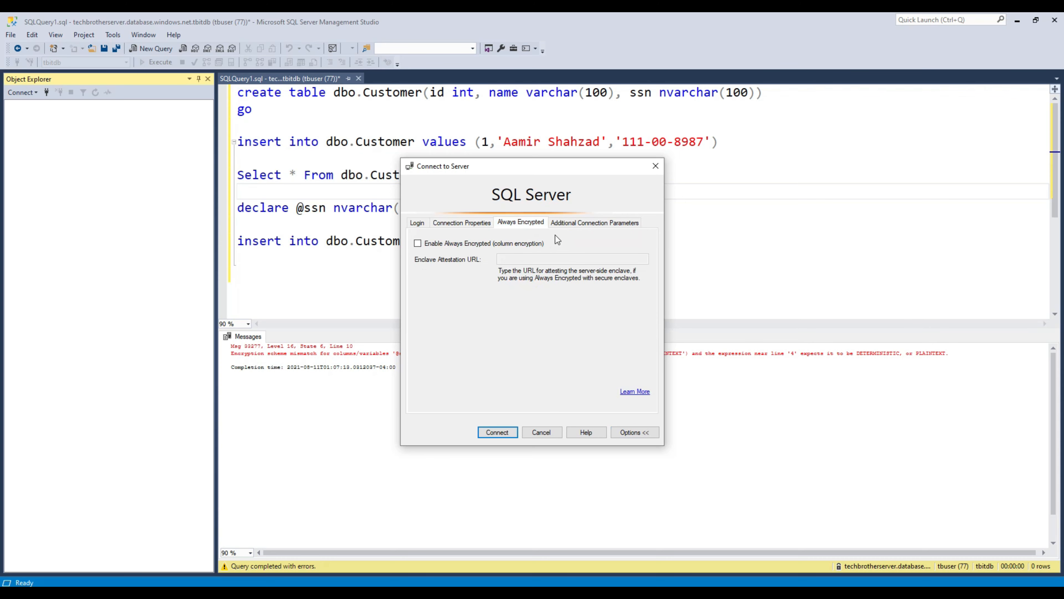
{"action": "left_click", "coordinate": [561, 222]}
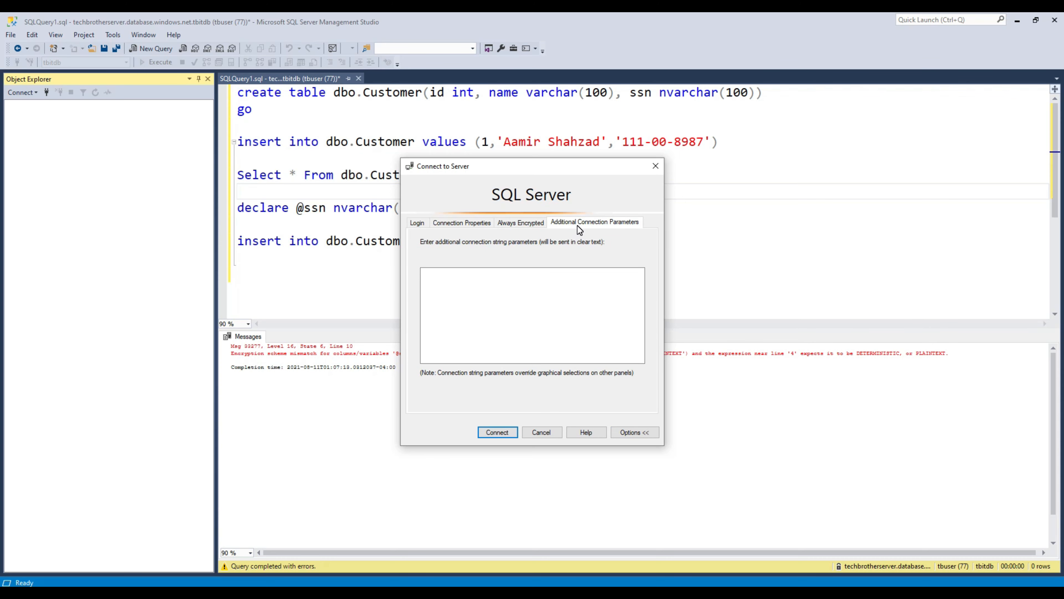
{"action": "left_click", "coordinate": [576, 271]}
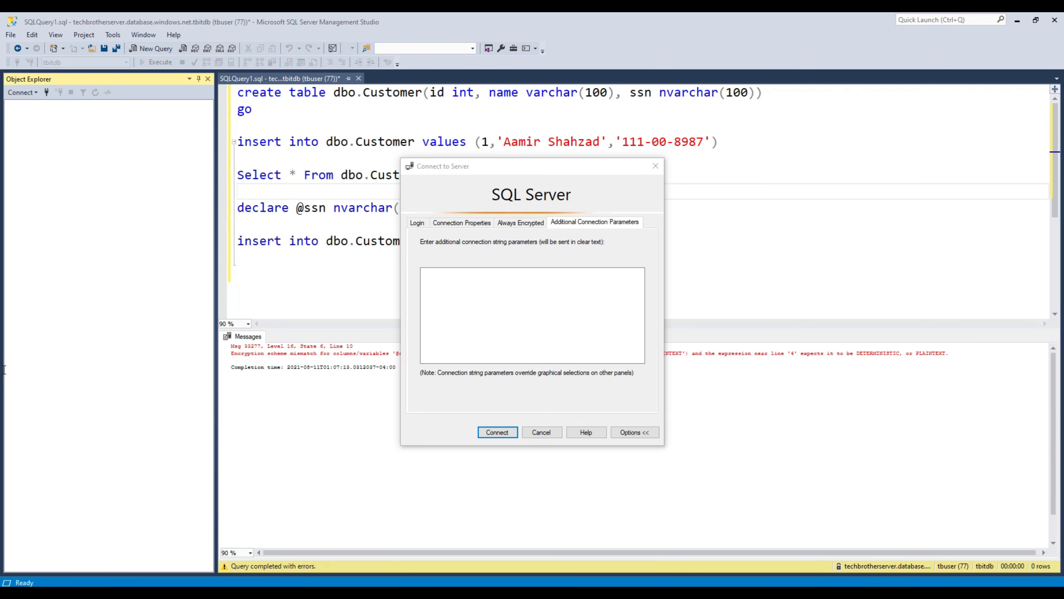
{"action": "left_click", "coordinate": [450, 287]}
{"action": "type", "text": "Column Encryption Setting=enabled"}
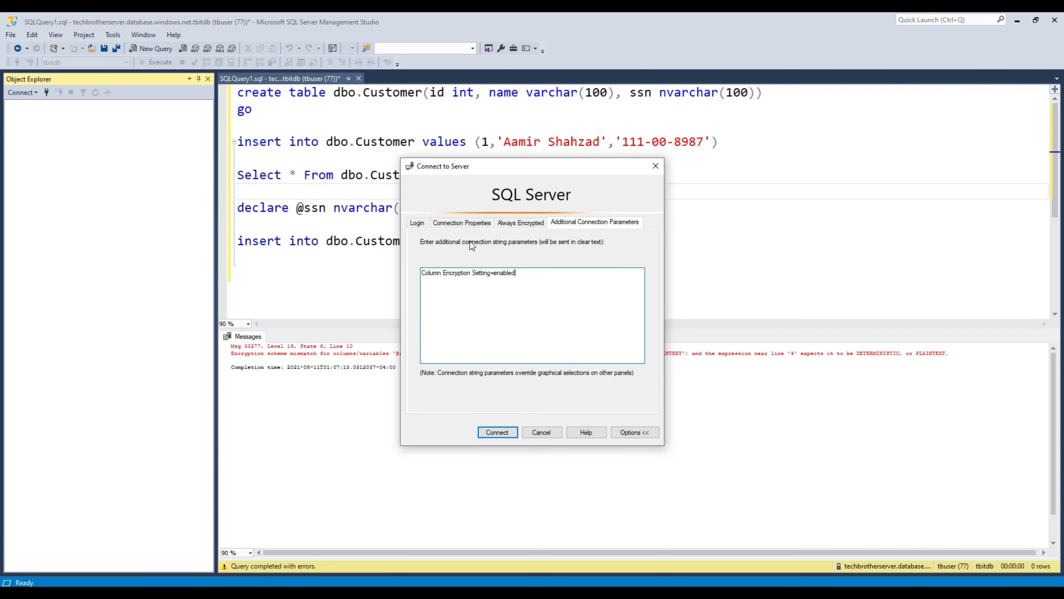
Step: Enter the account password on the Login tab and connect to techbrotherserver
{"action": "left_click", "coordinate": [420, 224]}
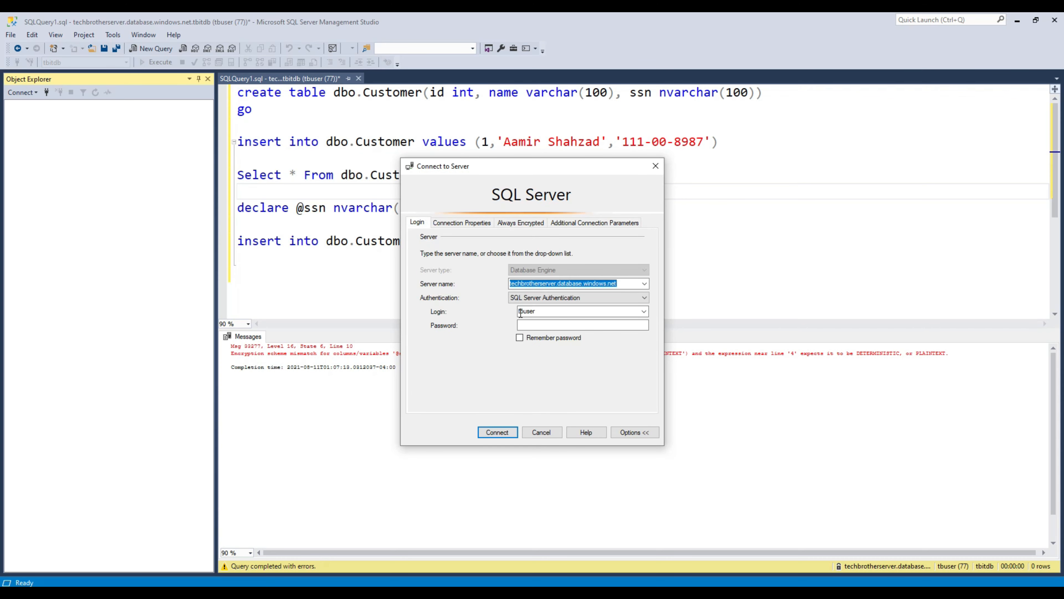
{"action": "left_click", "coordinate": [547, 326]}
{"action": "left_click", "coordinate": [498, 432]}
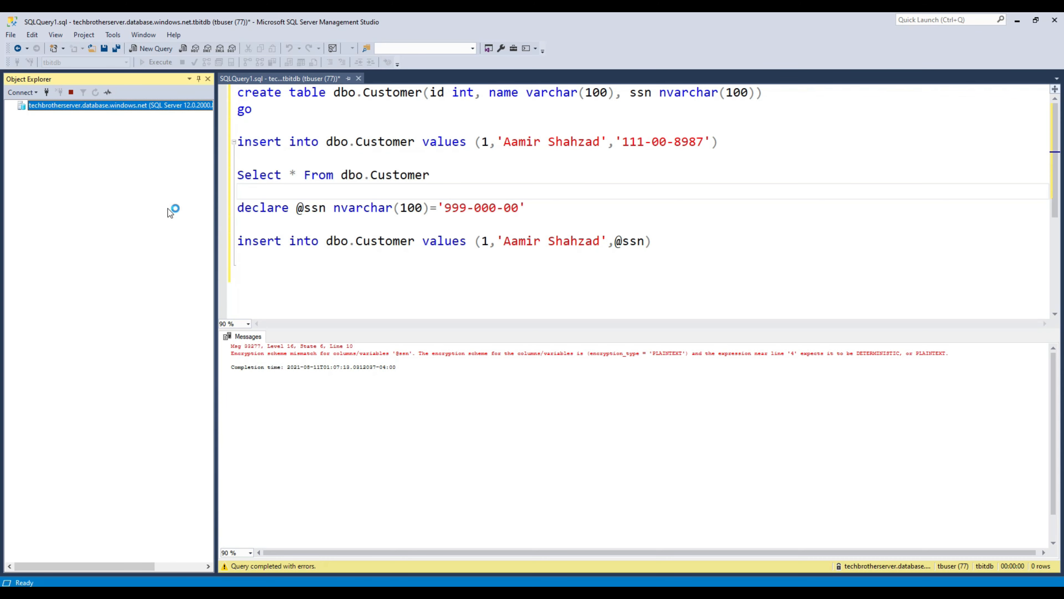
{"action": "left_click", "coordinate": [308, 229]}
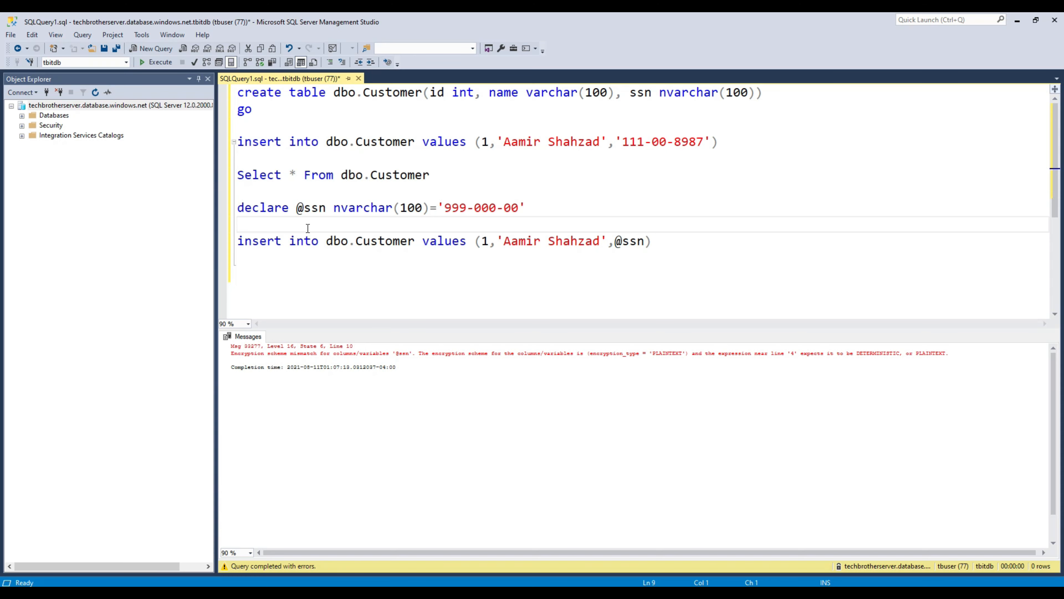
{"action": "key", "text": "Delete"}
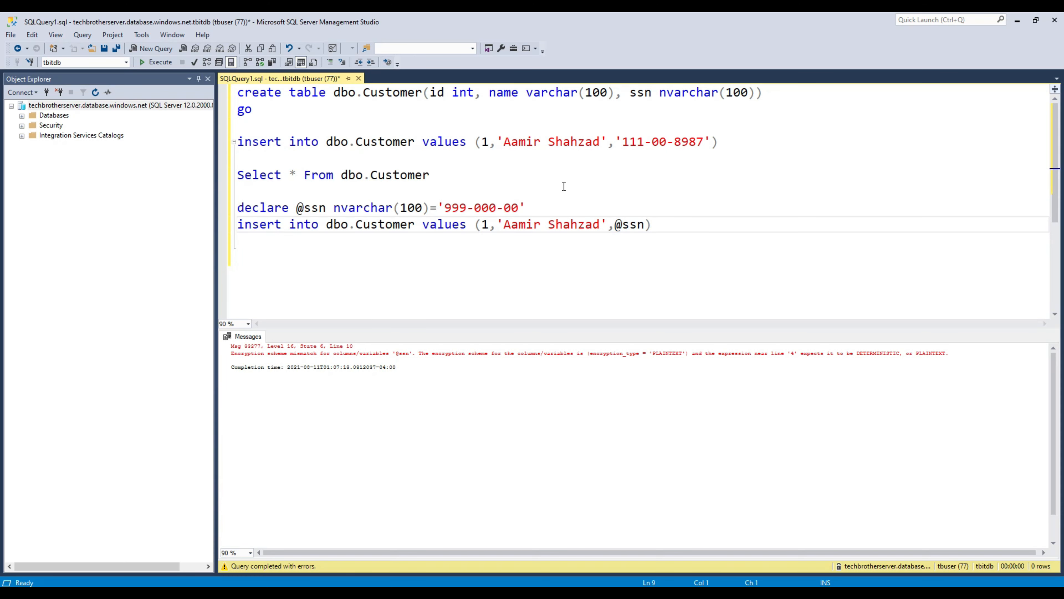
{"action": "left_click_drag", "start_coordinate": [652, 224], "coordinate": [237, 205]}
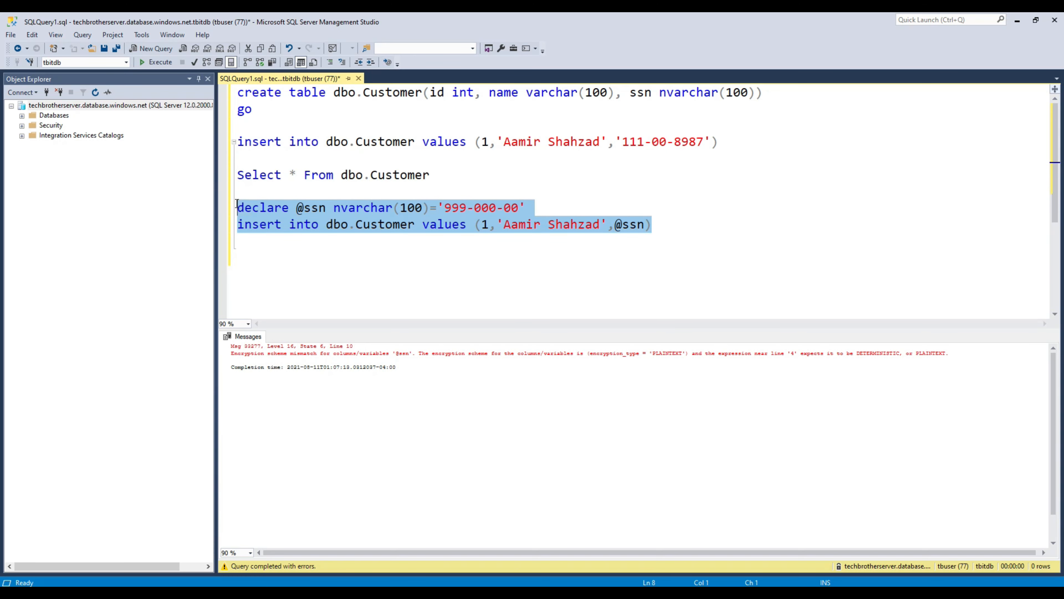
{"action": "right_click", "coordinate": [258, 211]}
{"action": "left_click", "coordinate": [294, 242]}
Step: Paste the statements into a new tbitdb query and execute, getting 1 row affected
{"action": "left_click", "coordinate": [22, 116]}
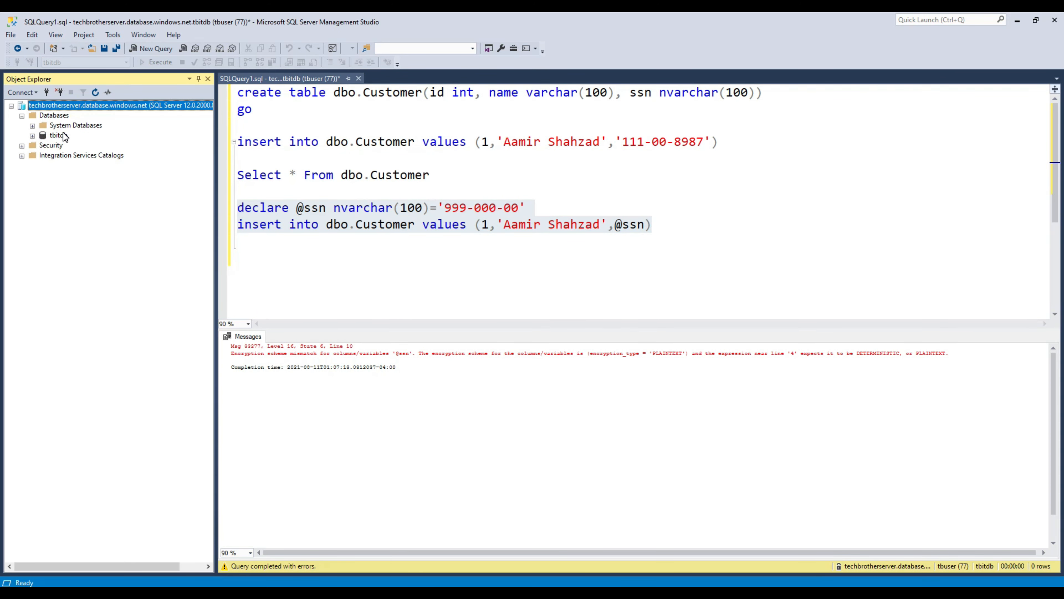
{"action": "left_click", "coordinate": [64, 136]}
{"action": "left_click", "coordinate": [141, 47]}
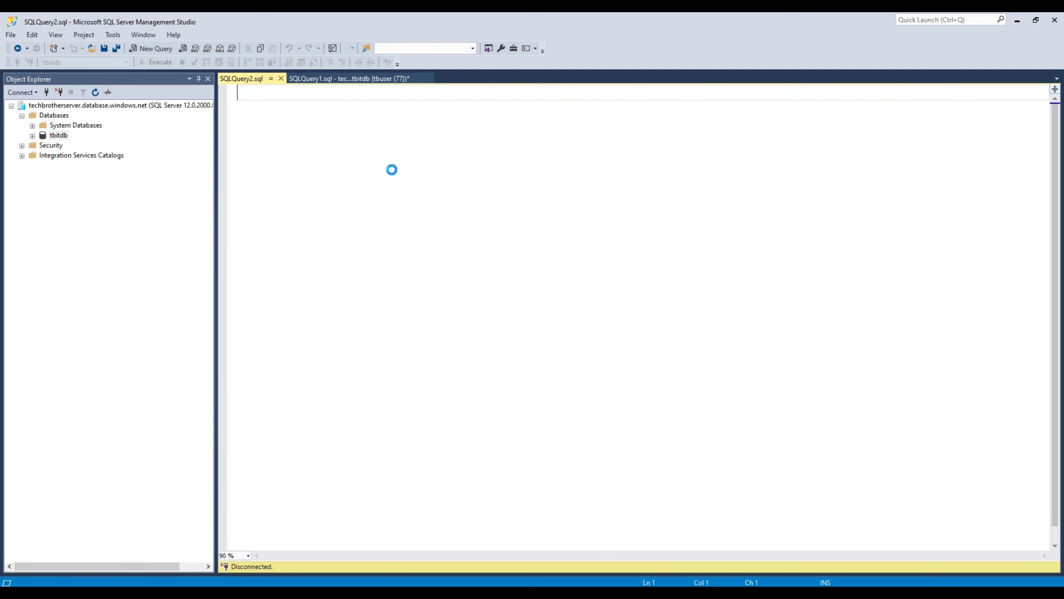
{"action": "key", "text": "ctrl+v"}
{"action": "left_click", "coordinate": [162, 61]}
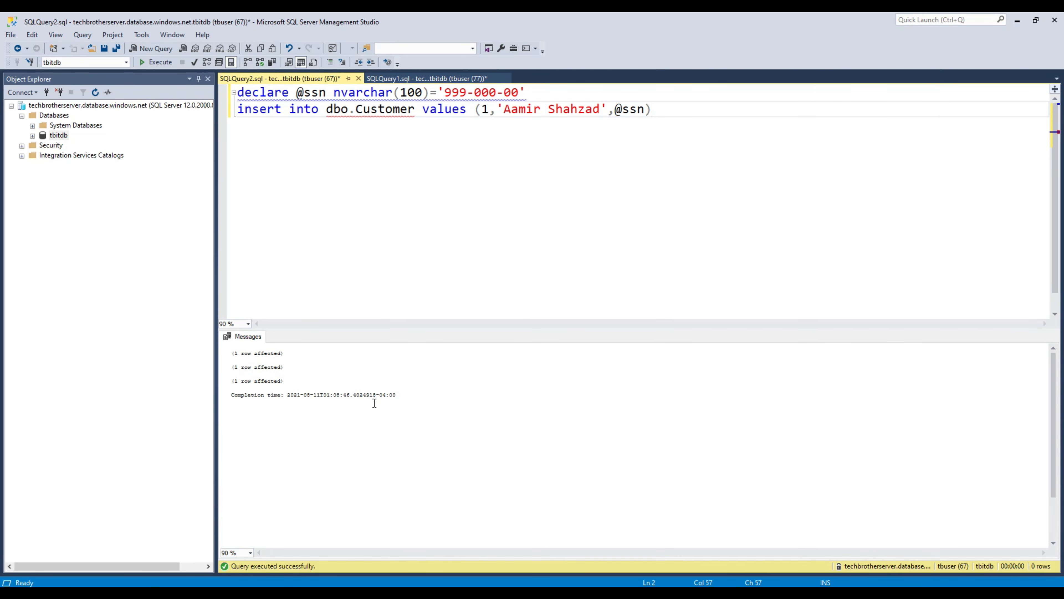
{"action": "left_click", "coordinate": [426, 409]}
{"action": "scroll", "coordinate": [431, 409], "scroll_direction": "up", "scroll_amount": 5, "text": "ctrl"}
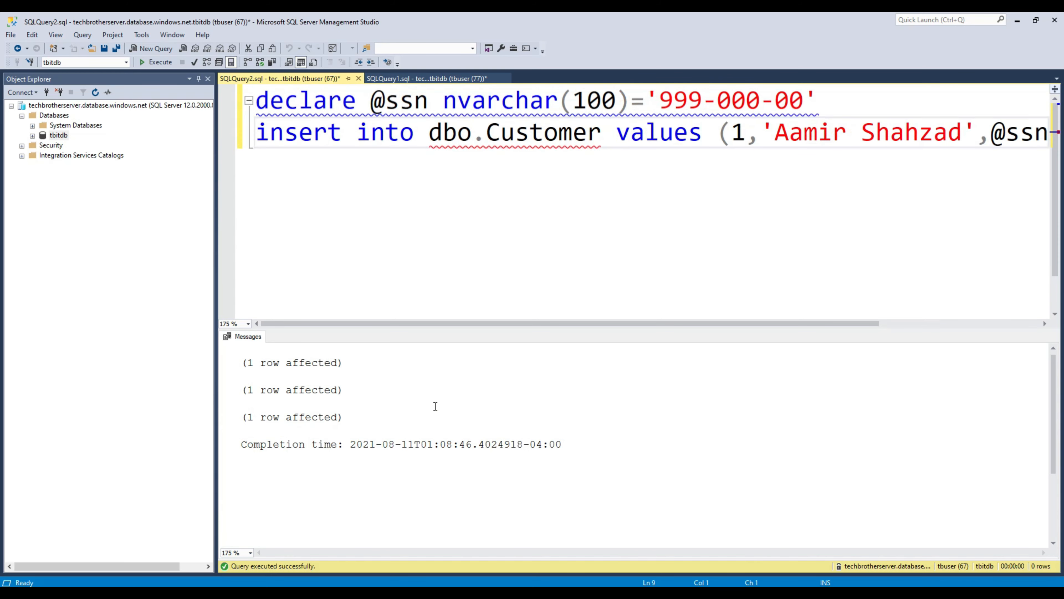
{"action": "left_click_drag", "start_coordinate": [244, 362], "coordinate": [217, 366]}
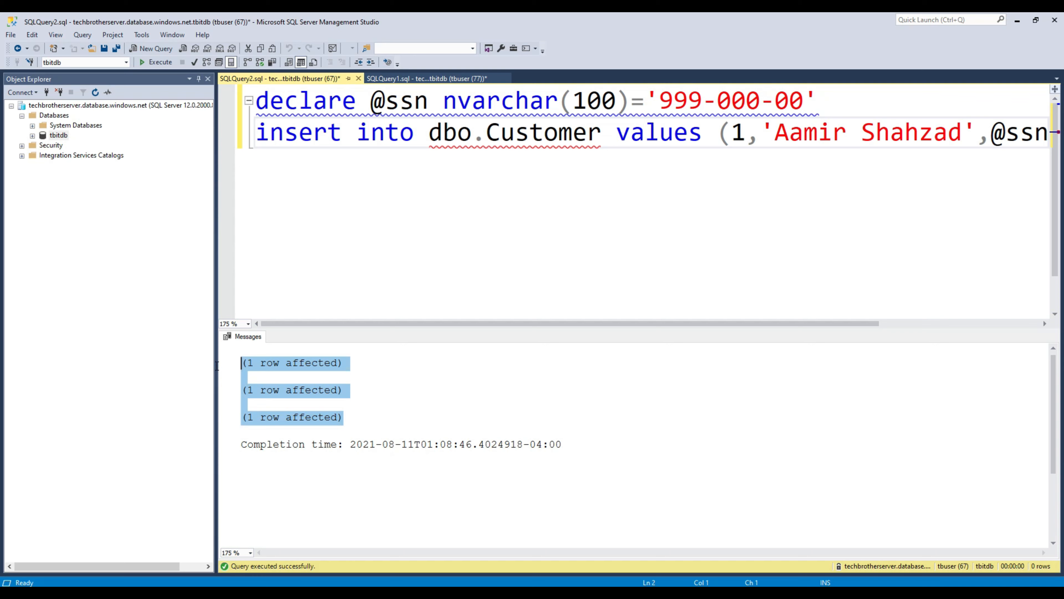
{"action": "scroll", "coordinate": [435, 234], "scroll_direction": "down", "scroll_amount": 4}
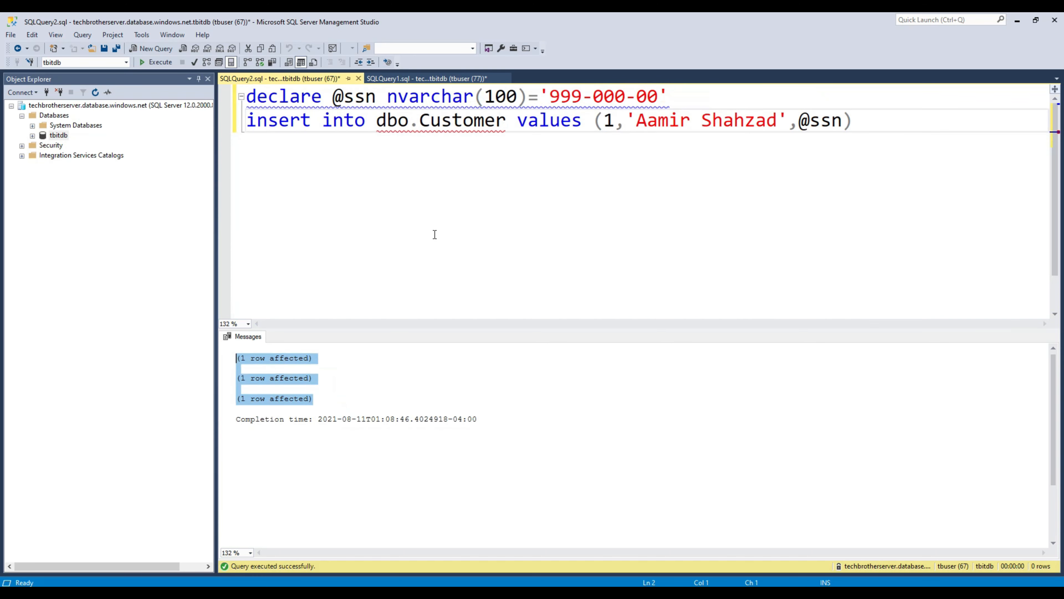
Step: Run Select * from dbo.Customer and confirm both rows show plain-text ssn values
{"action": "key", "text": "Return"}
{"action": "key", "text": "Return"}
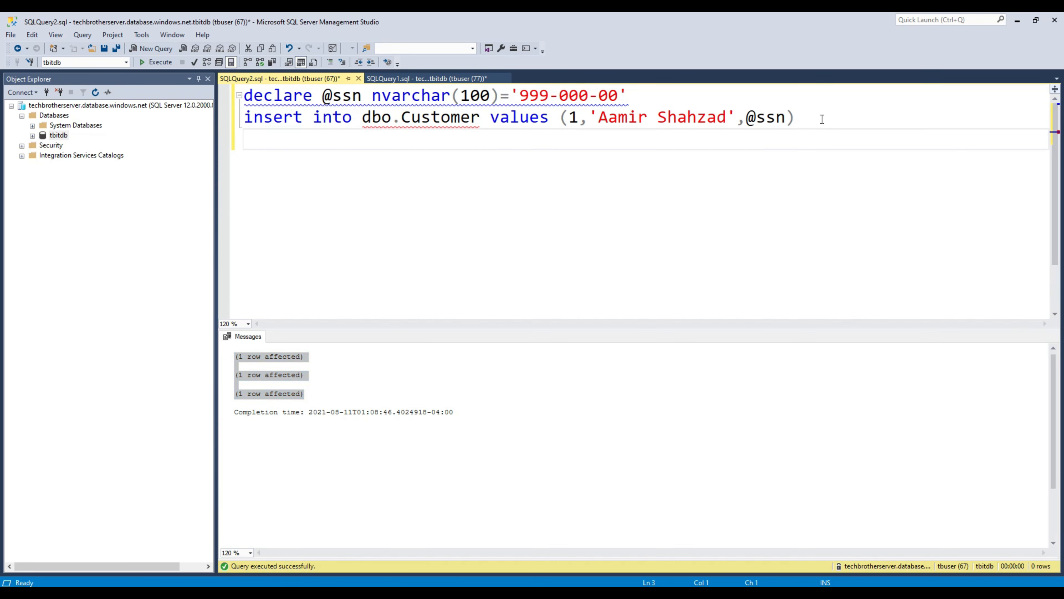
{"action": "type", "text": "Select *"}
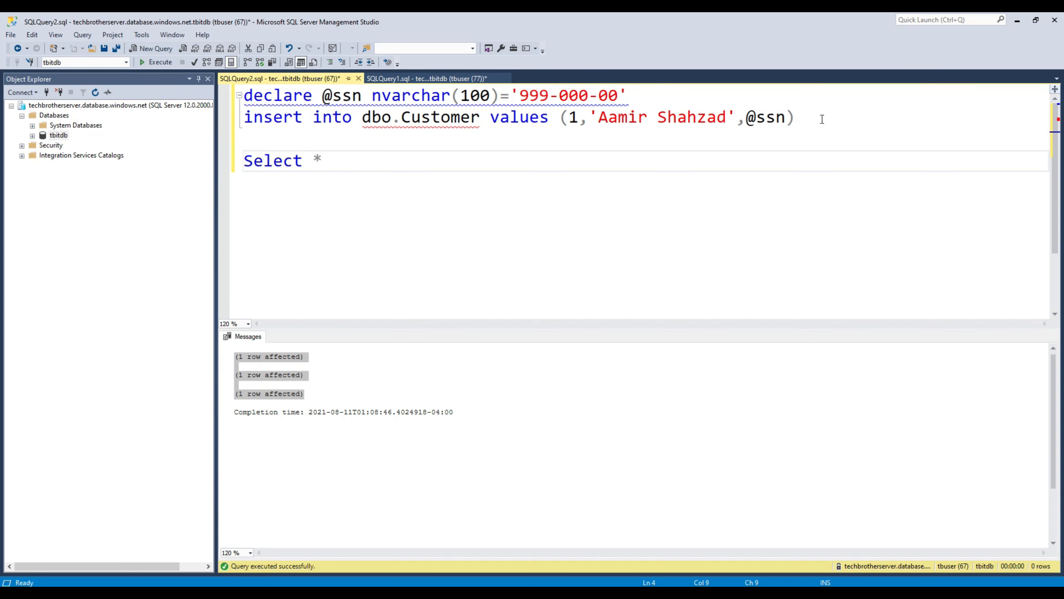
{"action": "type", "text": " from dbo.cu"}
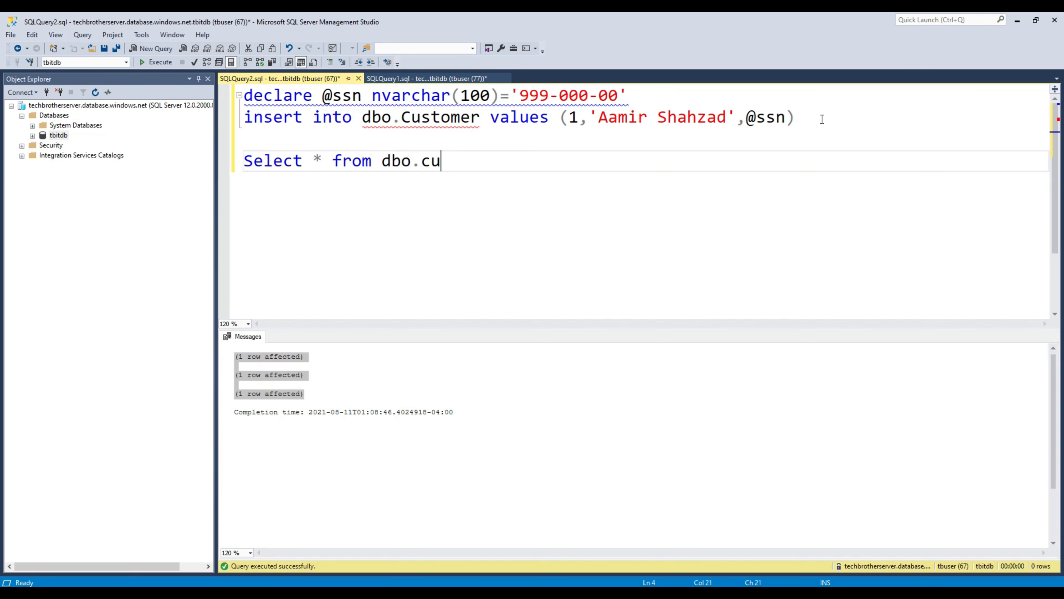
{"action": "key", "text": "BackSpace"}
{"action": "key", "text": "BackSpace"}
{"action": "type", "text": "Customer"}
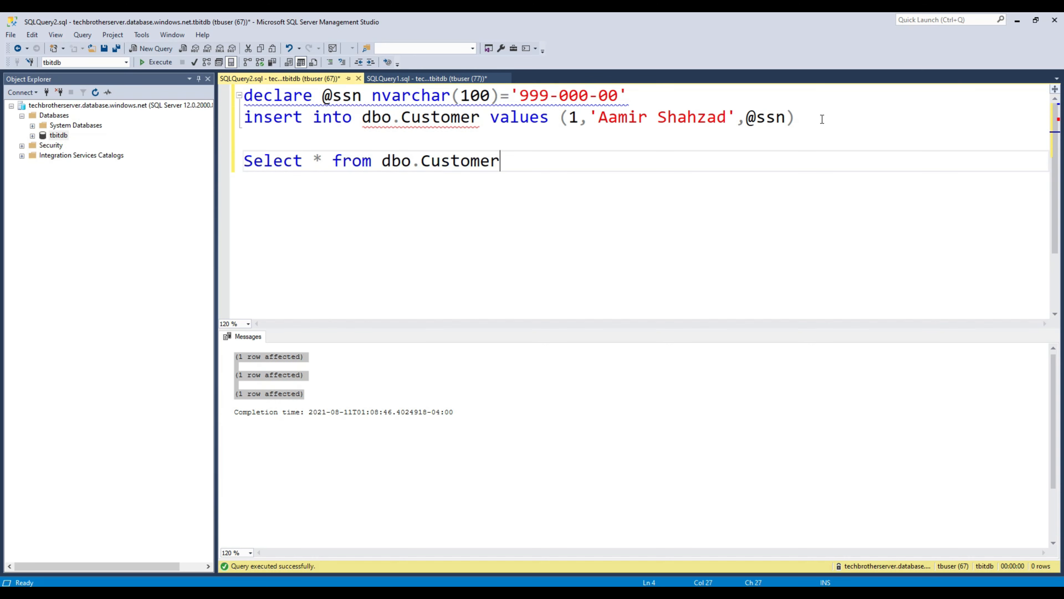
{"action": "key", "text": "shift+Up"}
{"action": "key", "text": "F5"}
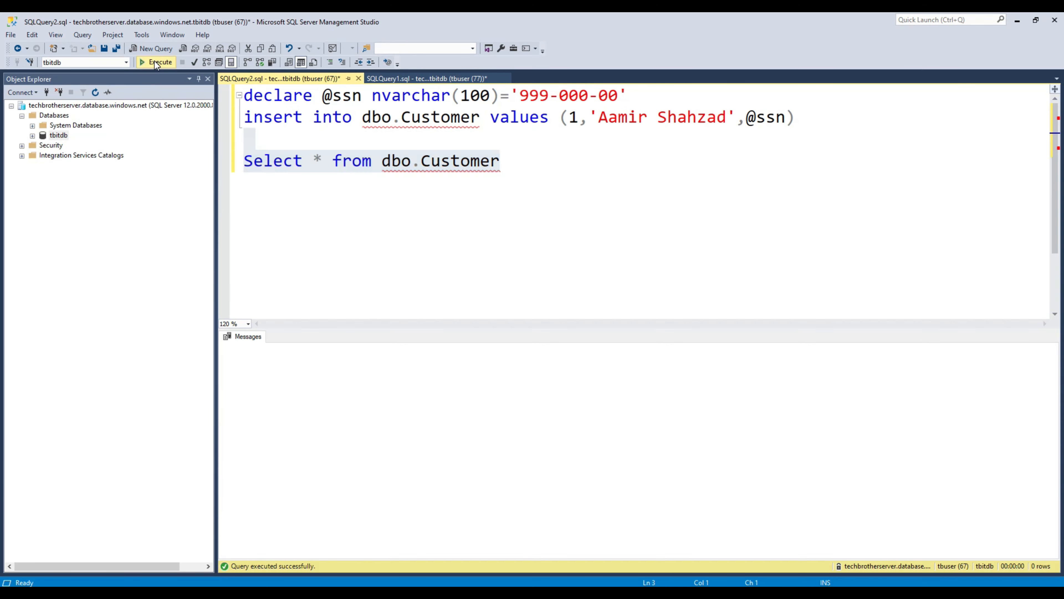
{"action": "left_click", "coordinate": [314, 369]}
{"action": "left_click", "coordinate": [321, 359]}
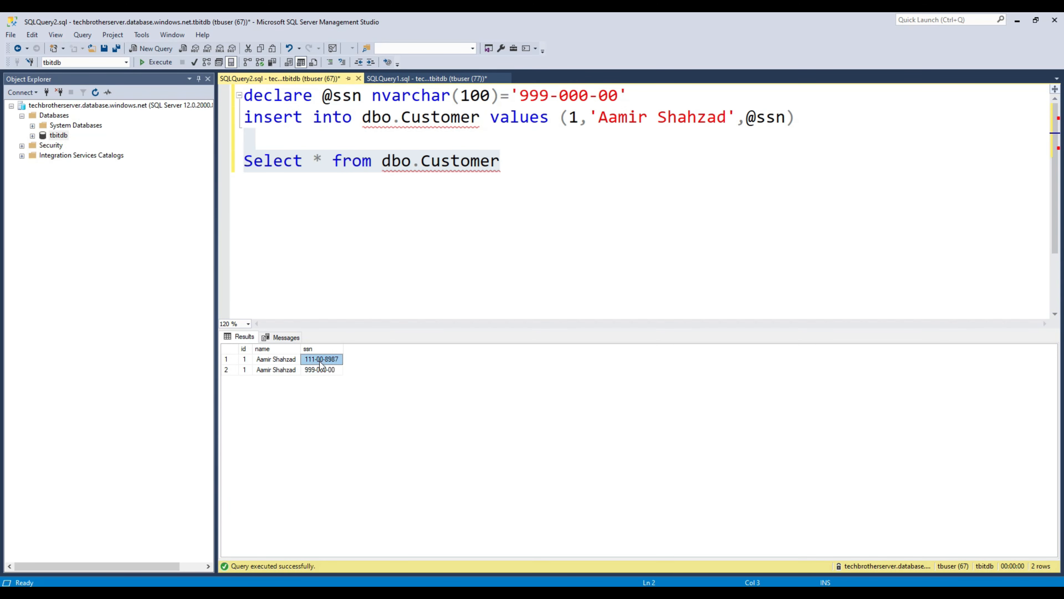
{"action": "left_click", "coordinate": [320, 370]}
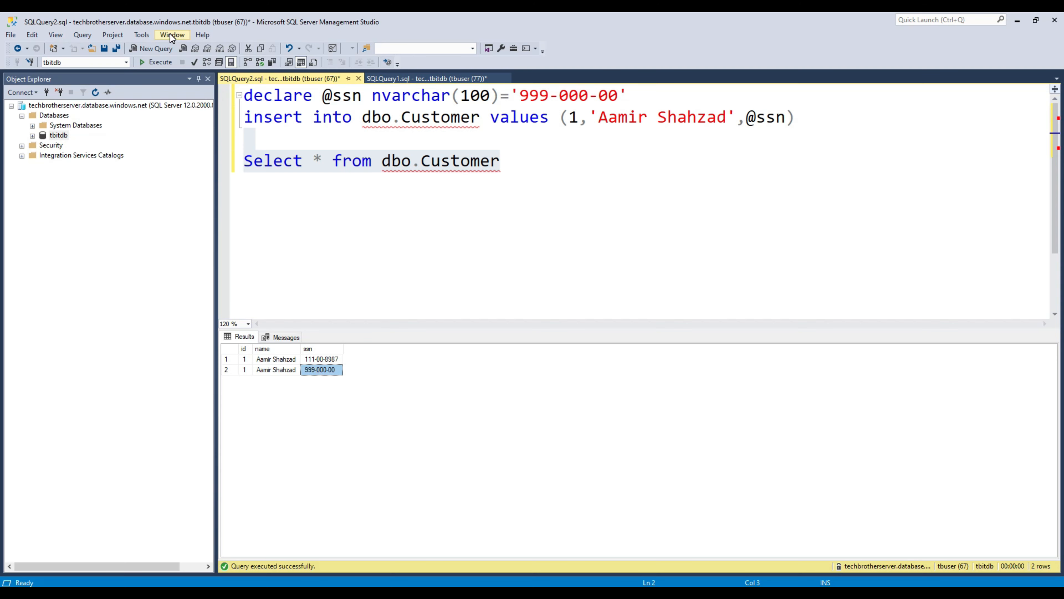
{"action": "left_click", "coordinate": [142, 36]}
Step: Review the Query Execution > SQL Server > Advanced options and close them without changes
{"action": "left_click", "coordinate": [167, 162]}
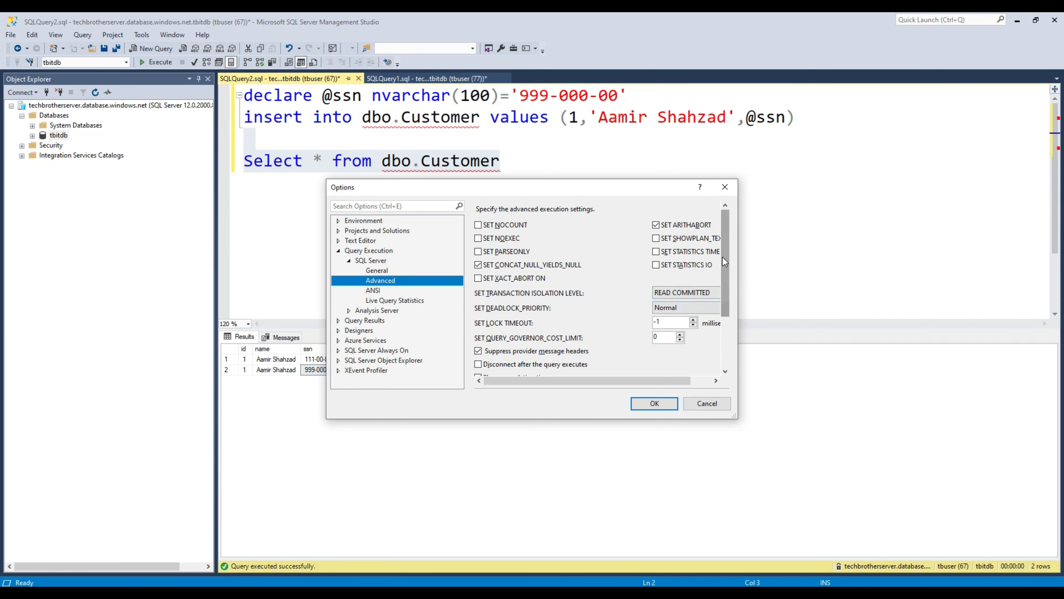
{"action": "left_click_drag", "start_coordinate": [725, 262], "coordinate": [740, 356]}
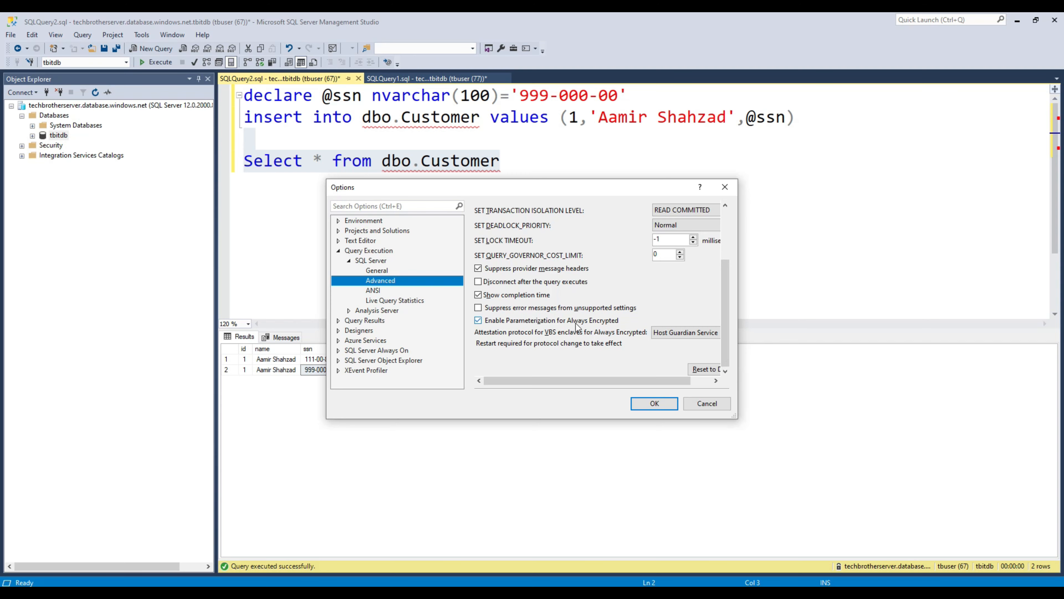
{"action": "left_click", "coordinate": [703, 403]}
{"action": "left_click", "coordinate": [505, 121]}
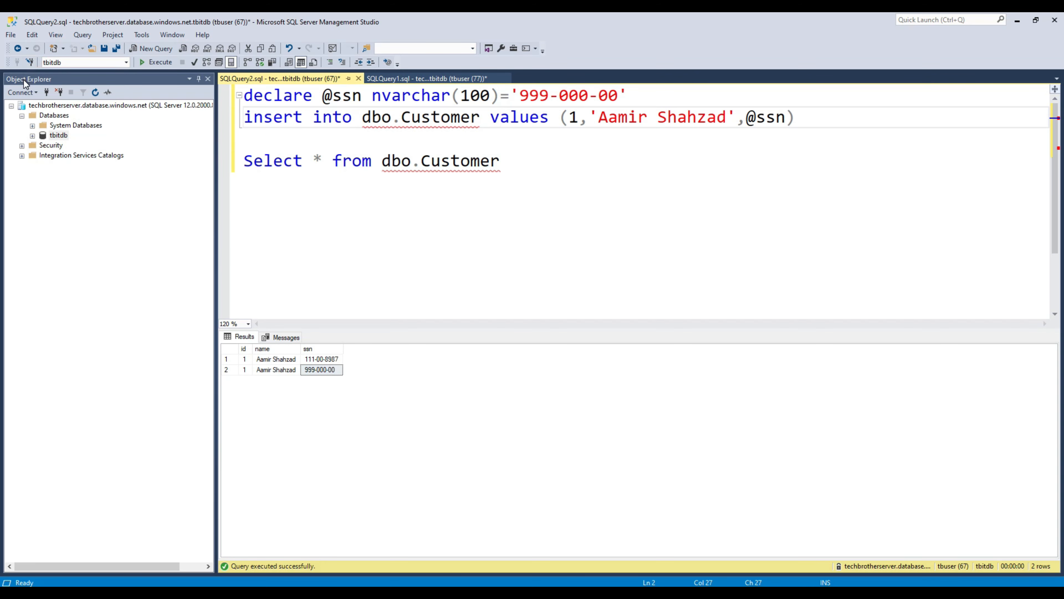
Step: Connect to the Database Engine with 'Column Encryption Setting=enabled' in Additional Connection Parameters
{"action": "left_click", "coordinate": [22, 91]}
{"action": "left_click", "coordinate": [33, 106]}
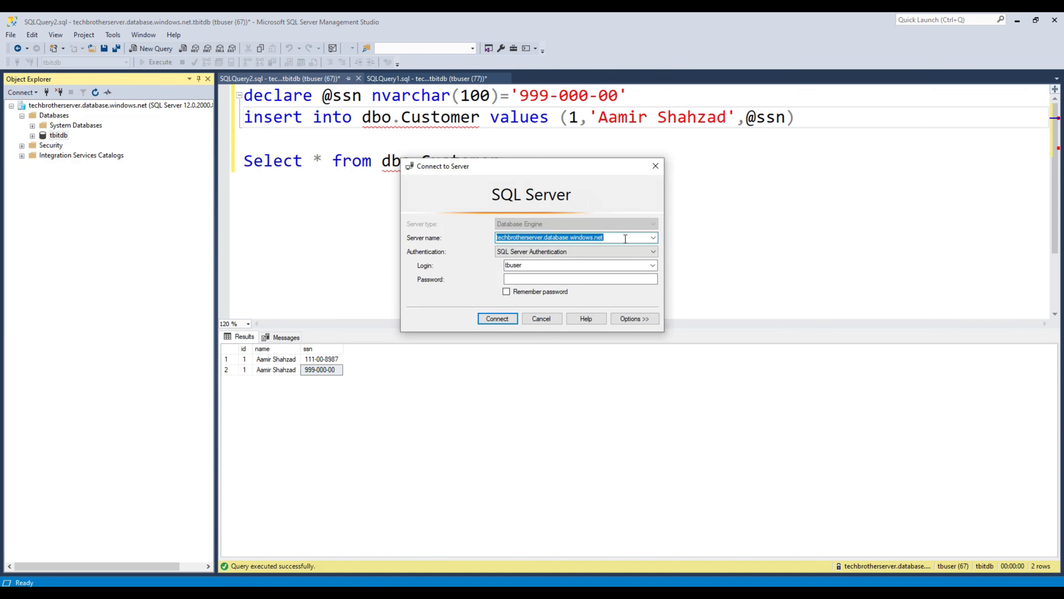
{"action": "left_click", "coordinate": [645, 322]}
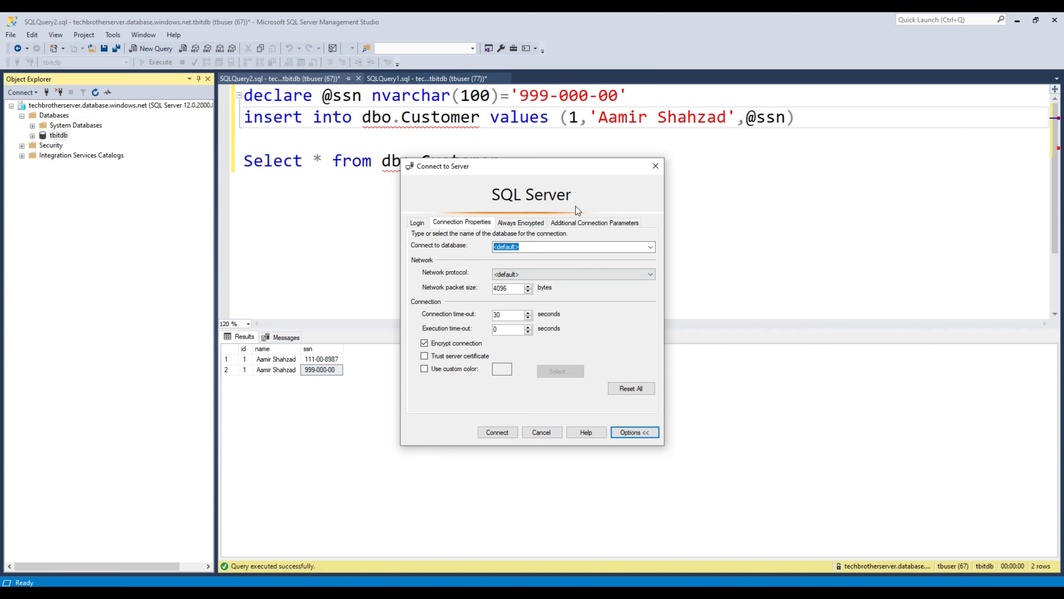
{"action": "left_click", "coordinate": [584, 223]}
{"action": "left_click", "coordinate": [521, 273]}
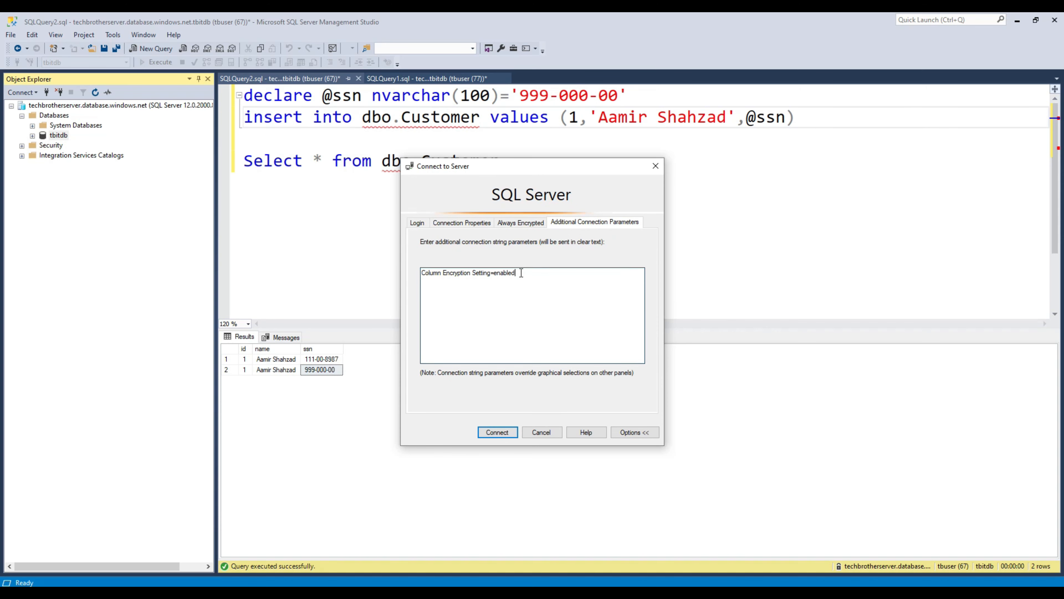
{"action": "left_click_drag", "start_coordinate": [516, 273], "coordinate": [409, 287]}
{"action": "left_click", "coordinate": [483, 273]}
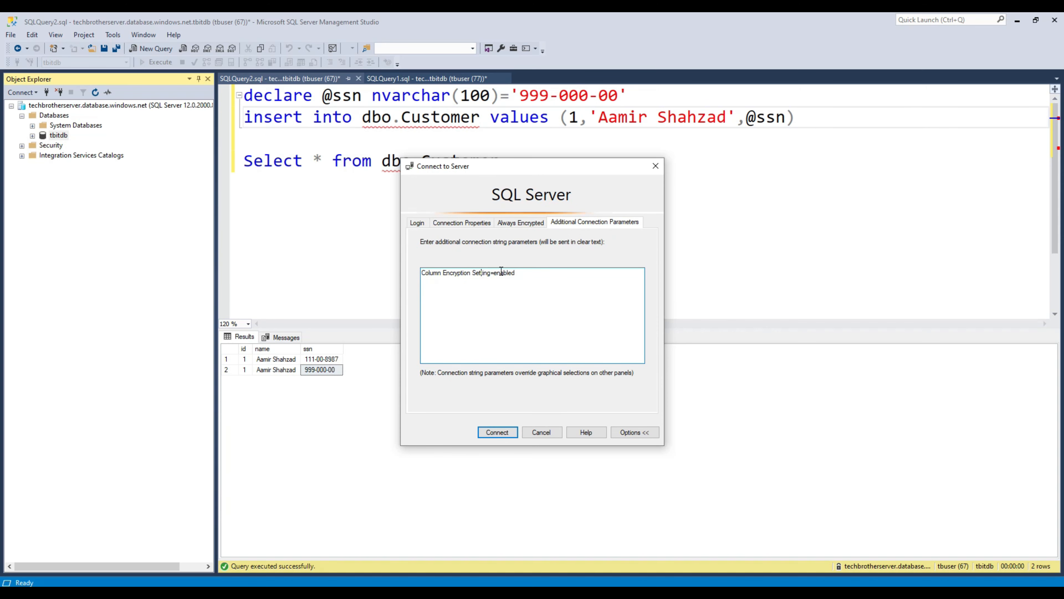
{"action": "left_click", "coordinate": [545, 433]}
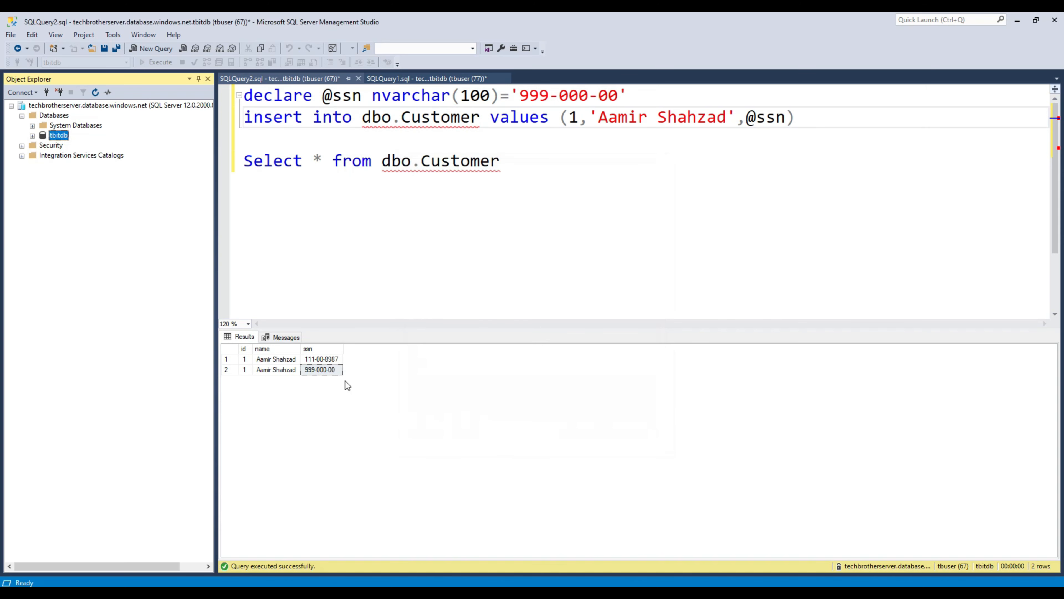
Step: Select the name and ssn values of both Customer rows to confirm they show decrypted
{"action": "left_click", "coordinate": [336, 361]}
{"action": "left_click", "coordinate": [321, 369]}
{"action": "left_click", "coordinate": [321, 359]}
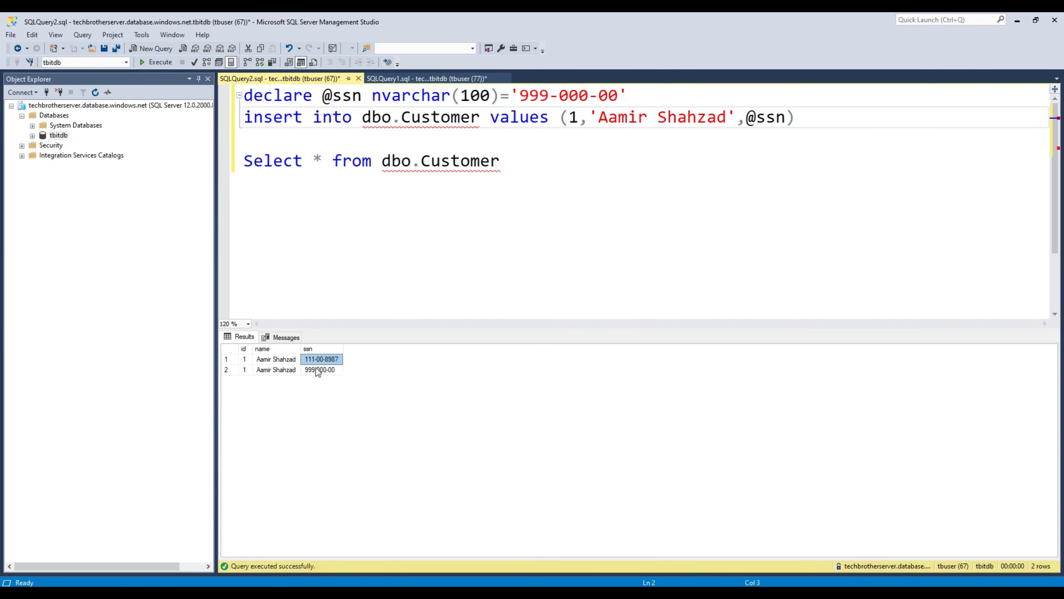
{"action": "left_click_drag", "start_coordinate": [321, 359], "coordinate": [223, 373]}
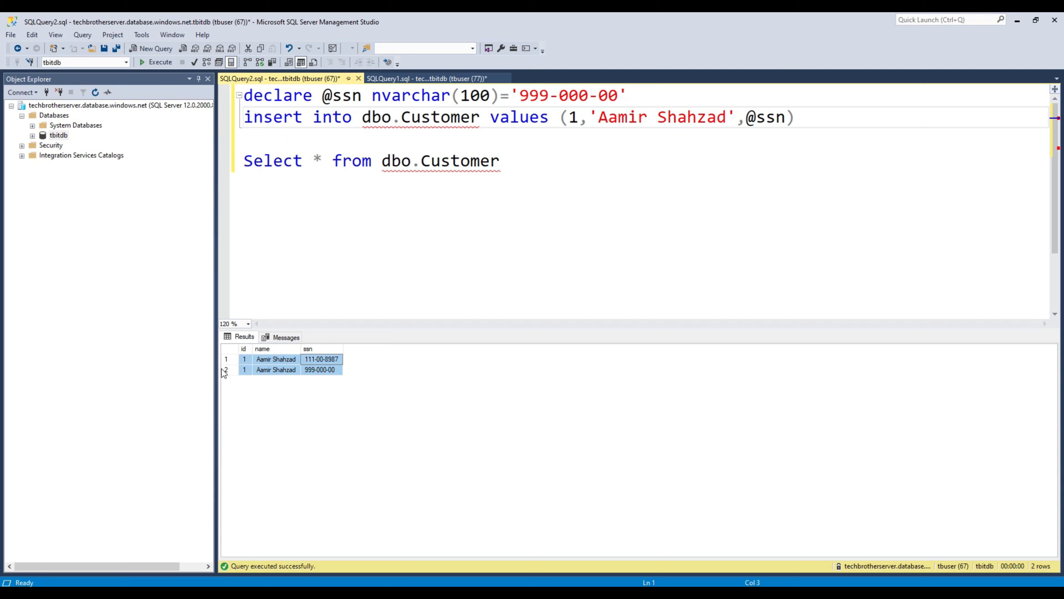
{"action": "left_click_drag", "start_coordinate": [312, 361], "coordinate": [327, 376]}
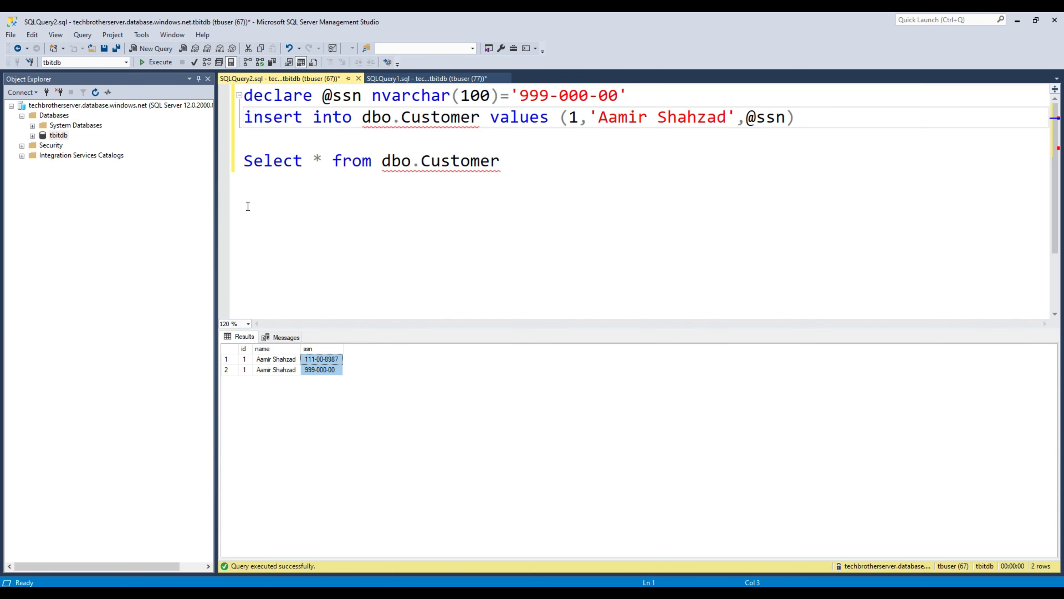
{"action": "left_click", "coordinate": [459, 171]}
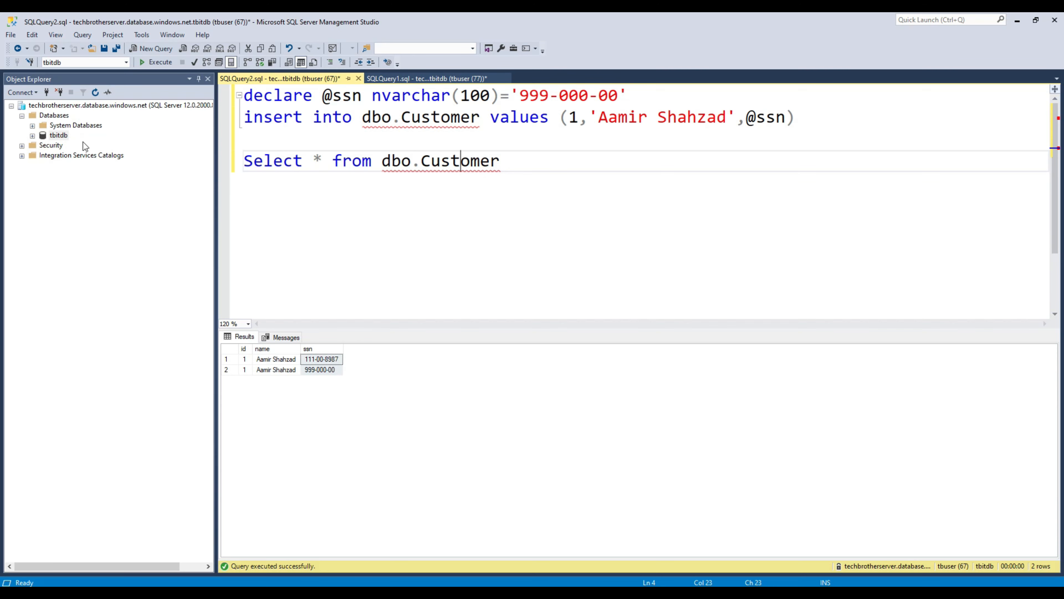
{"action": "left_click", "coordinate": [32, 135]}
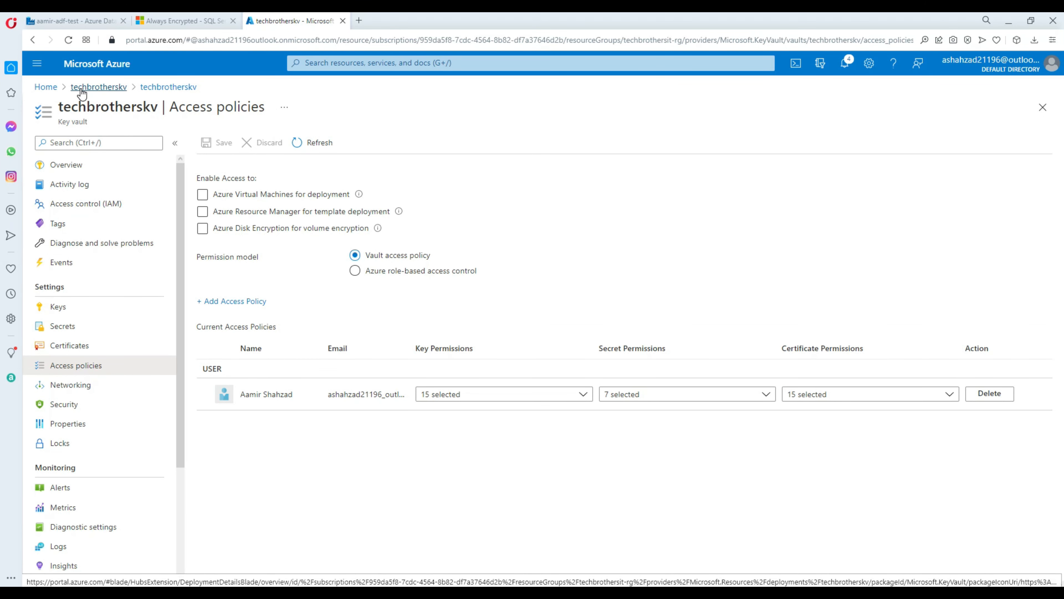
Step: Go from the techbrotherskv deployment via Home into the techbrotherskv vault's Keys list
{"action": "left_click", "coordinate": [82, 89]}
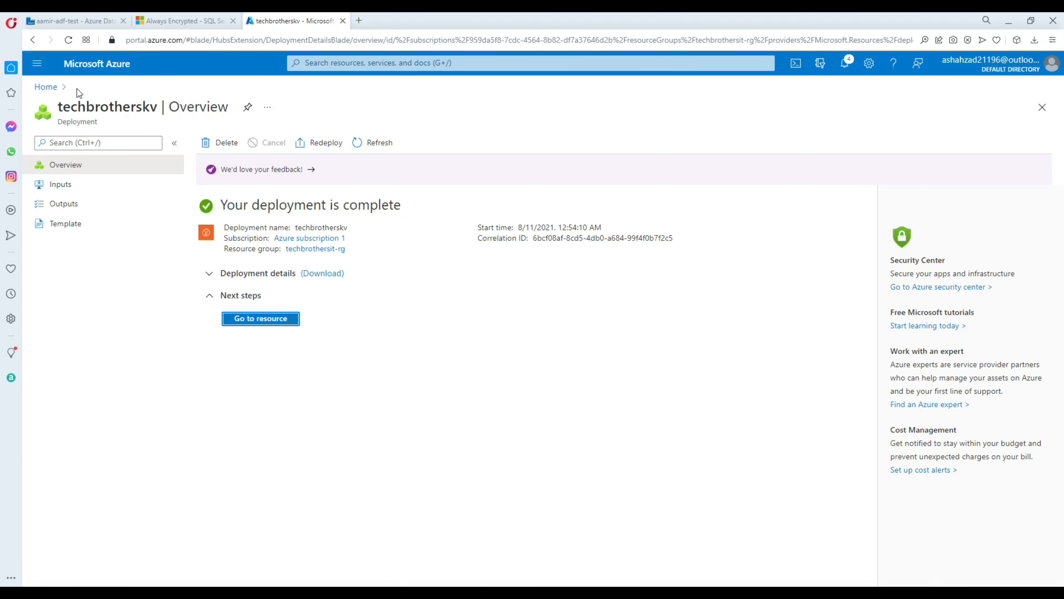
{"action": "left_click", "coordinate": [46, 87]}
{"action": "left_click", "coordinate": [250, 252]}
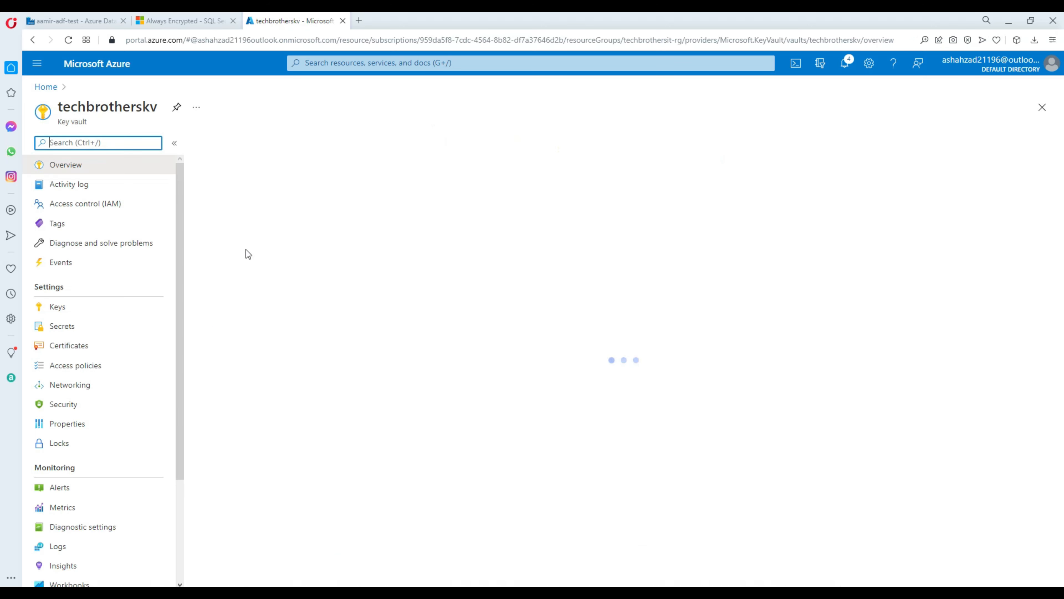
{"action": "left_click", "coordinate": [68, 315]}
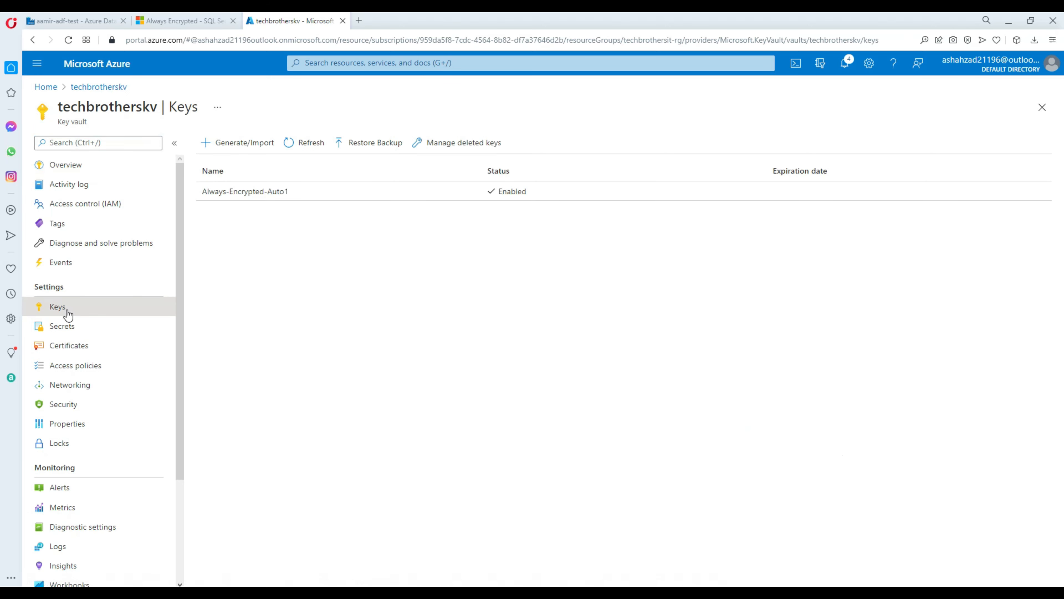
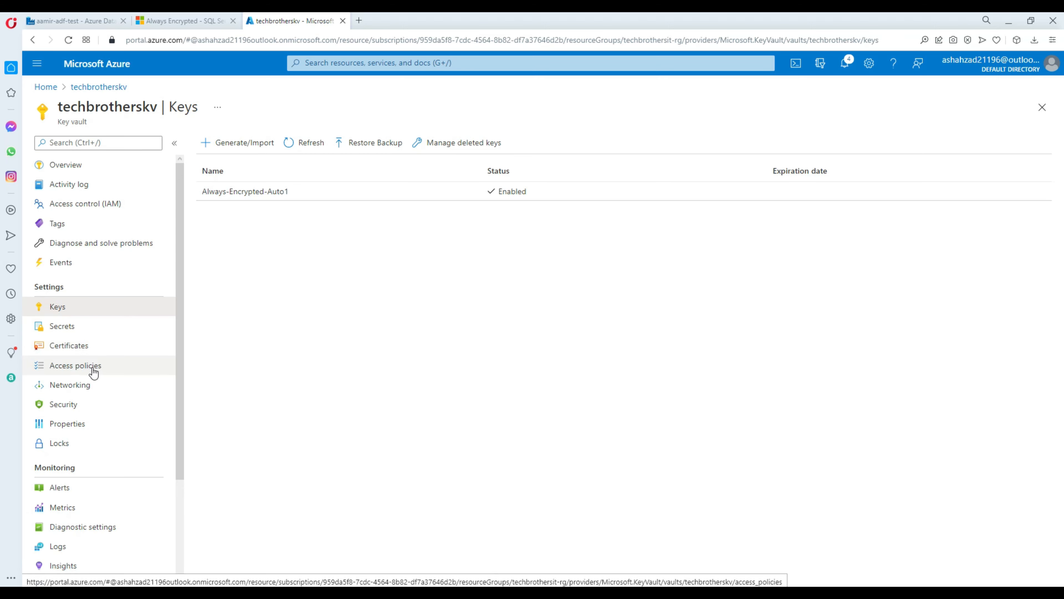
Step: Open the techbrotherskv Access policies page and begin adding a new access policy
{"action": "left_click", "coordinate": [83, 371]}
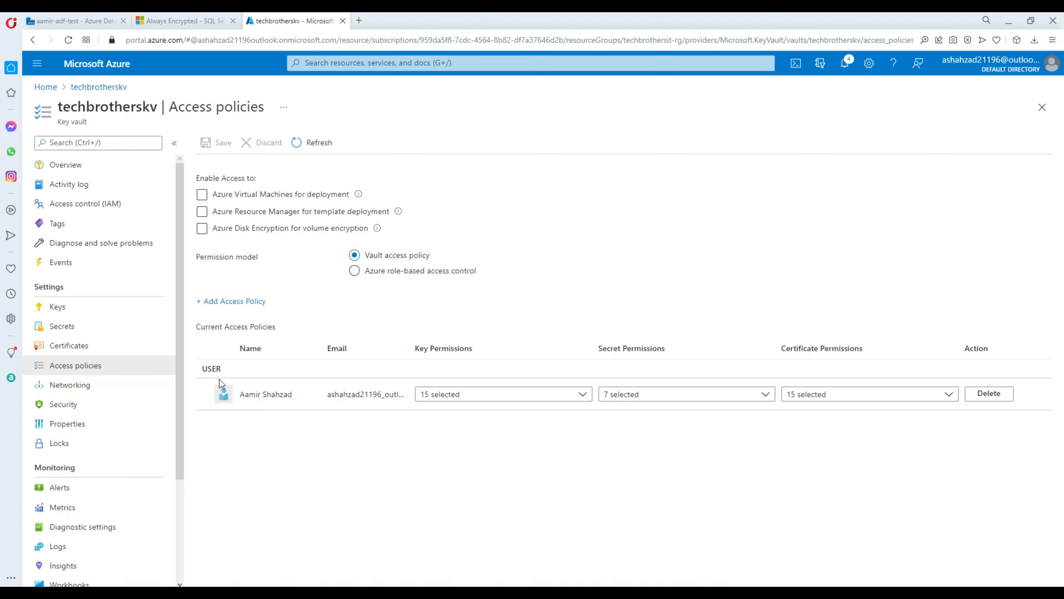
{"action": "left_click", "coordinate": [221, 309]}
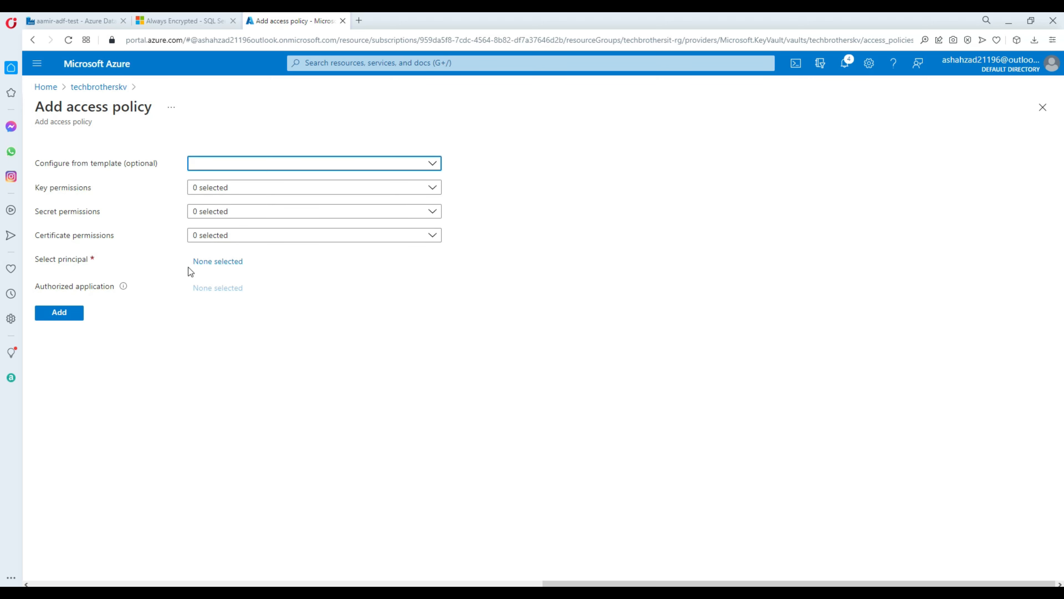
Step: Search 'aamir-adf' and set aamir-adf-test as the access policy's principal
{"action": "left_click", "coordinate": [201, 265]}
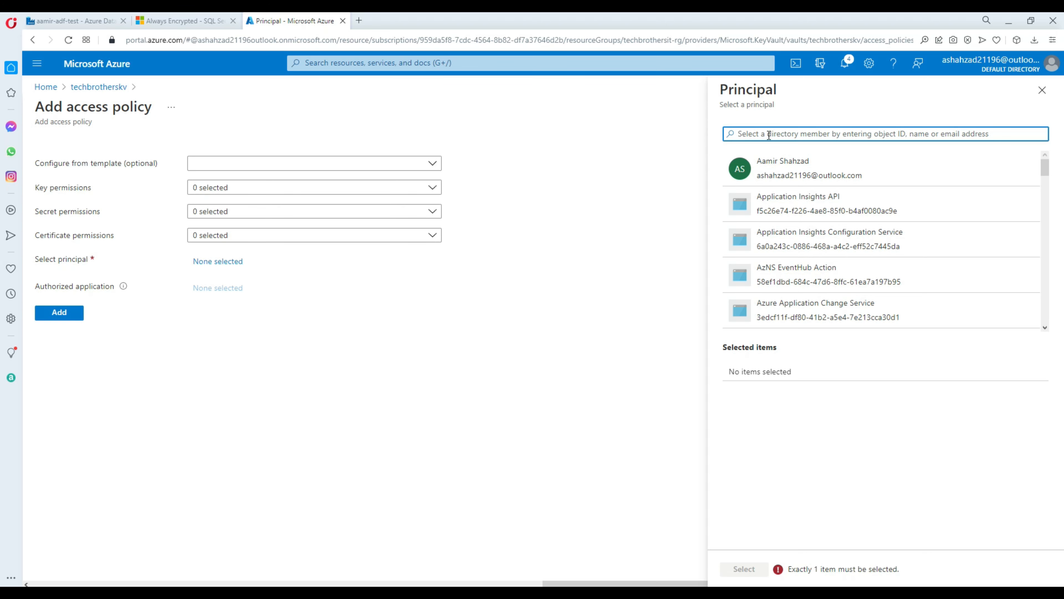
{"action": "type", "text": "aamir-adf"}
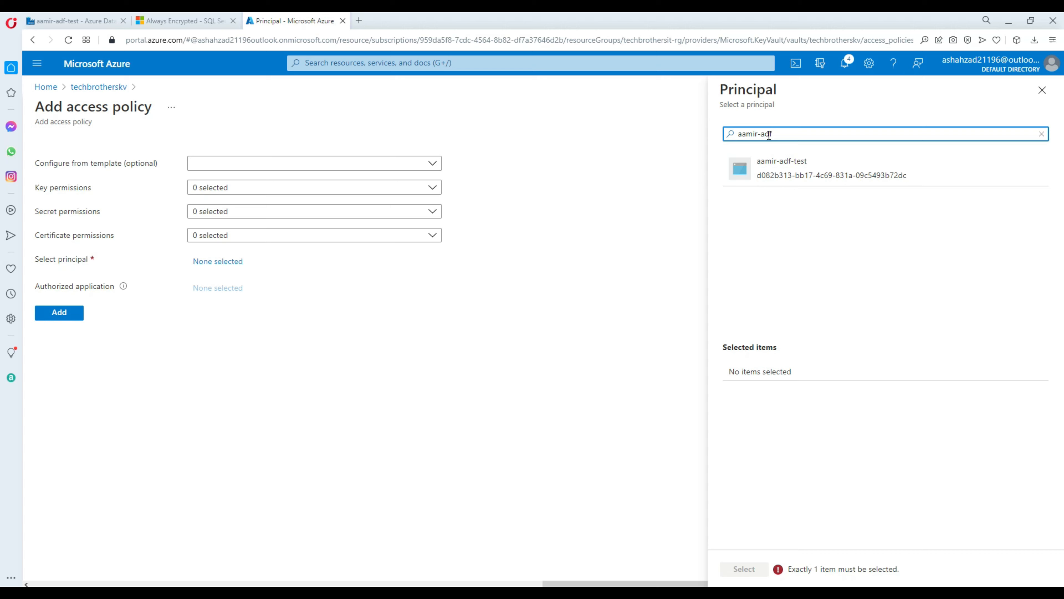
{"action": "left_click", "coordinate": [811, 173]}
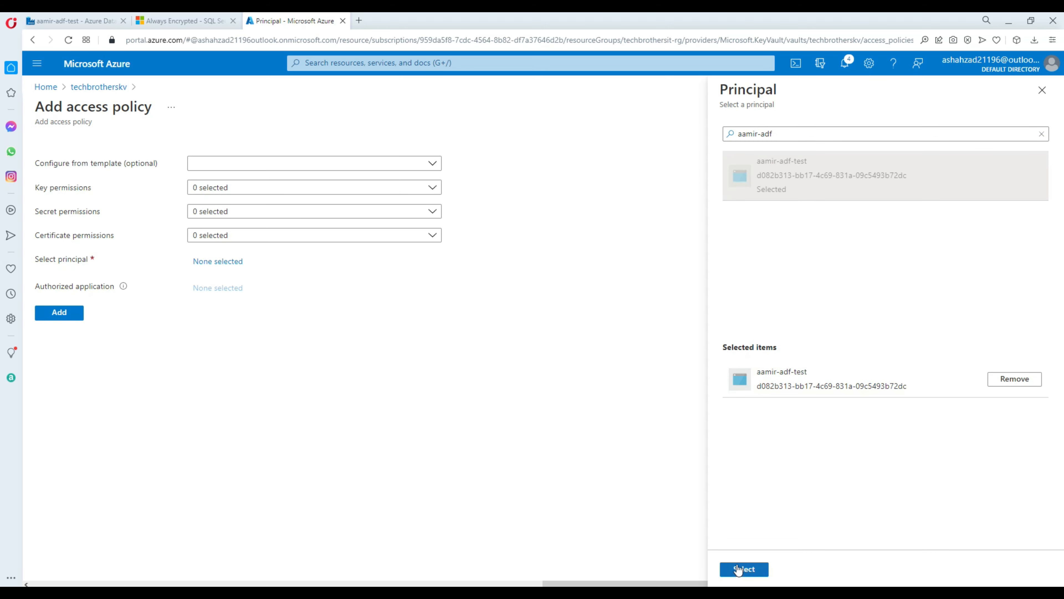
{"action": "left_click", "coordinate": [743, 573]}
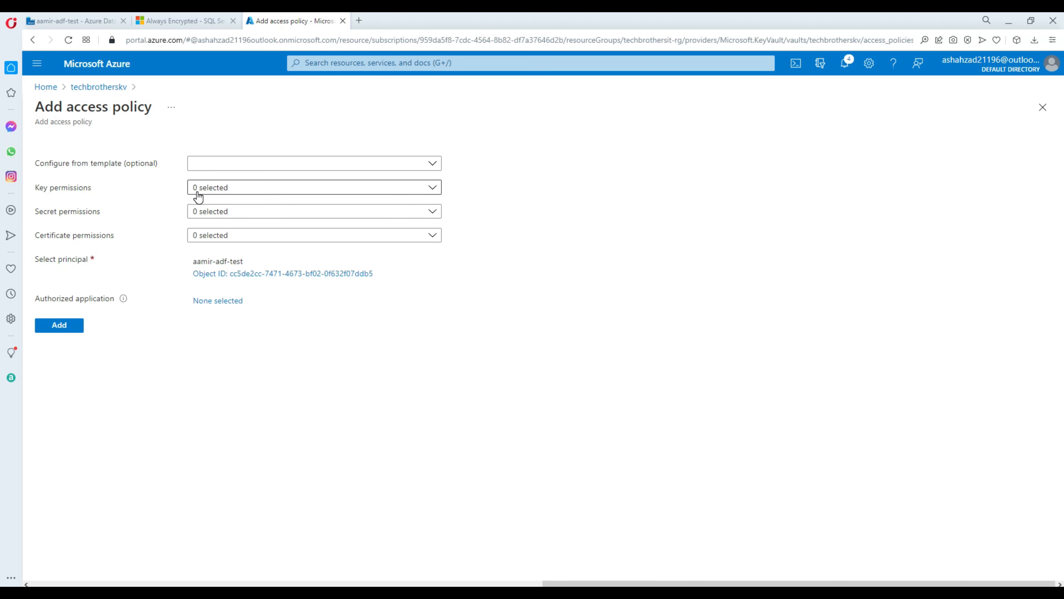
Step: Grant the key permissions Get, List, Decrypt, Encrypt, Unwrap Key and Wrap Key
{"action": "left_click", "coordinate": [210, 193]}
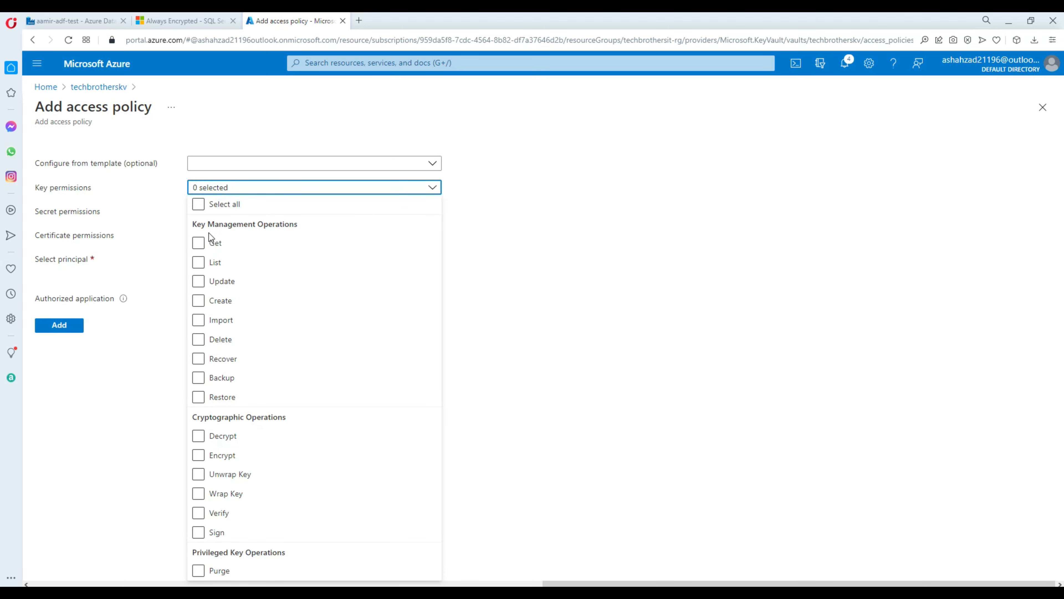
{"action": "left_click", "coordinate": [199, 243]}
{"action": "left_click", "coordinate": [200, 262]}
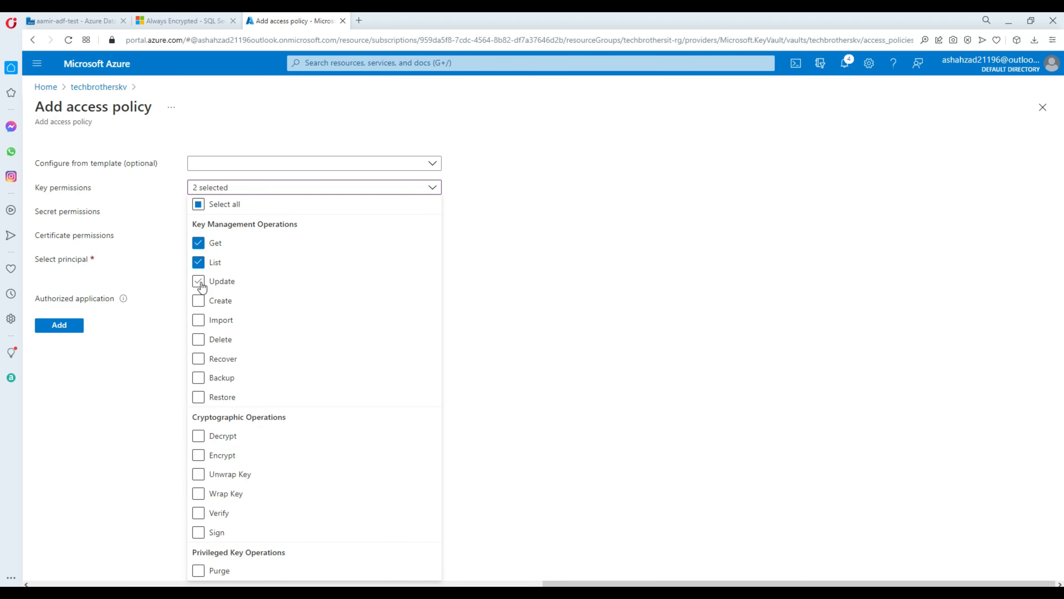
{"action": "left_click", "coordinate": [200, 436]}
{"action": "left_click", "coordinate": [200, 455]}
{"action": "left_click", "coordinate": [201, 476]}
{"action": "left_click", "coordinate": [200, 494]}
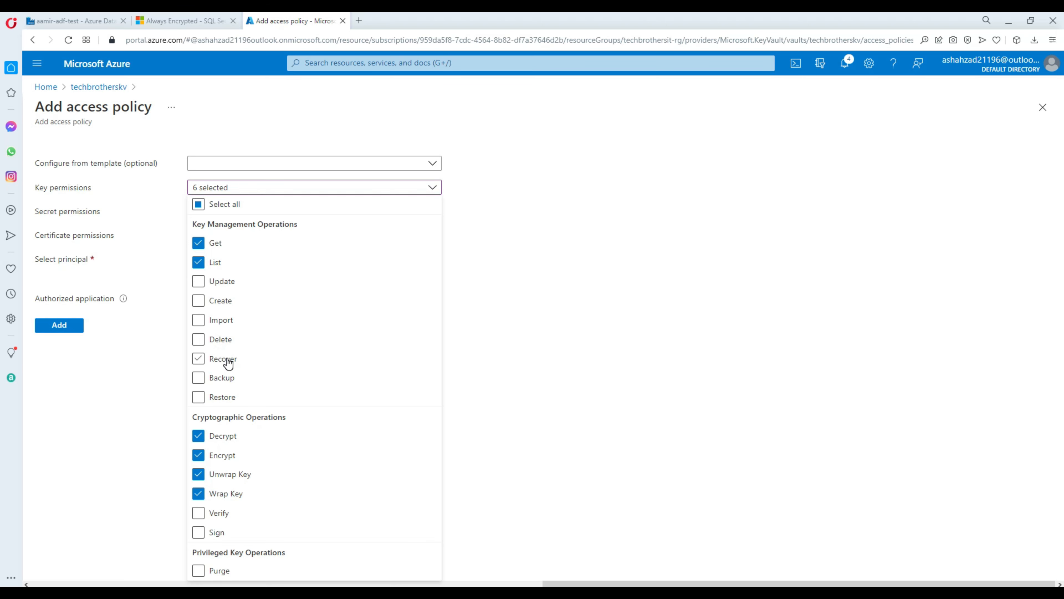
{"action": "left_click", "coordinate": [475, 250]}
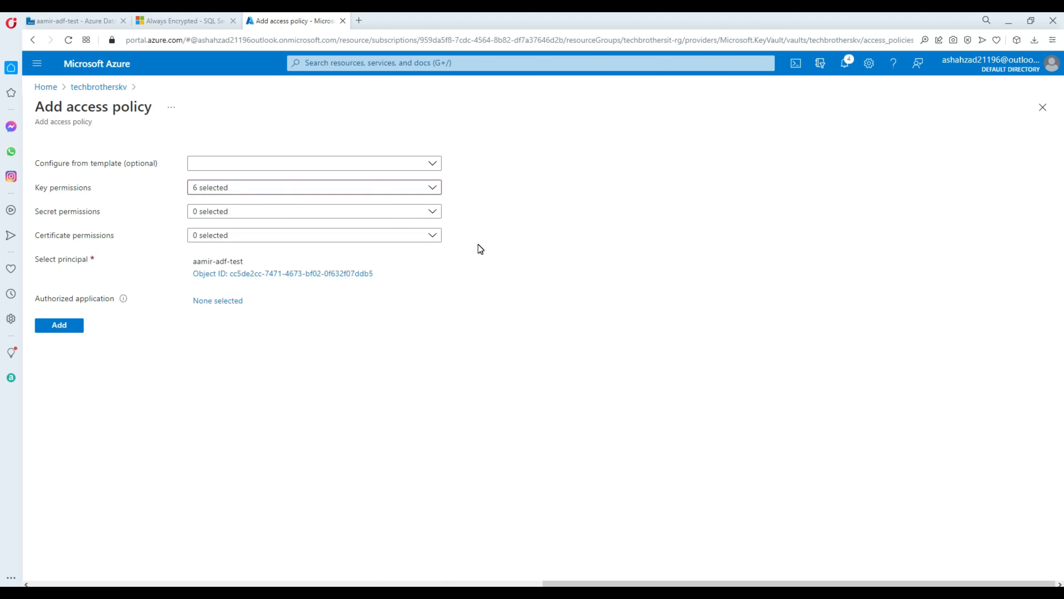
Step: Grant the Get and List secret permissions
{"action": "left_click", "coordinate": [211, 213]}
{"action": "left_click", "coordinate": [199, 267]}
{"action": "left_click", "coordinate": [199, 286]}
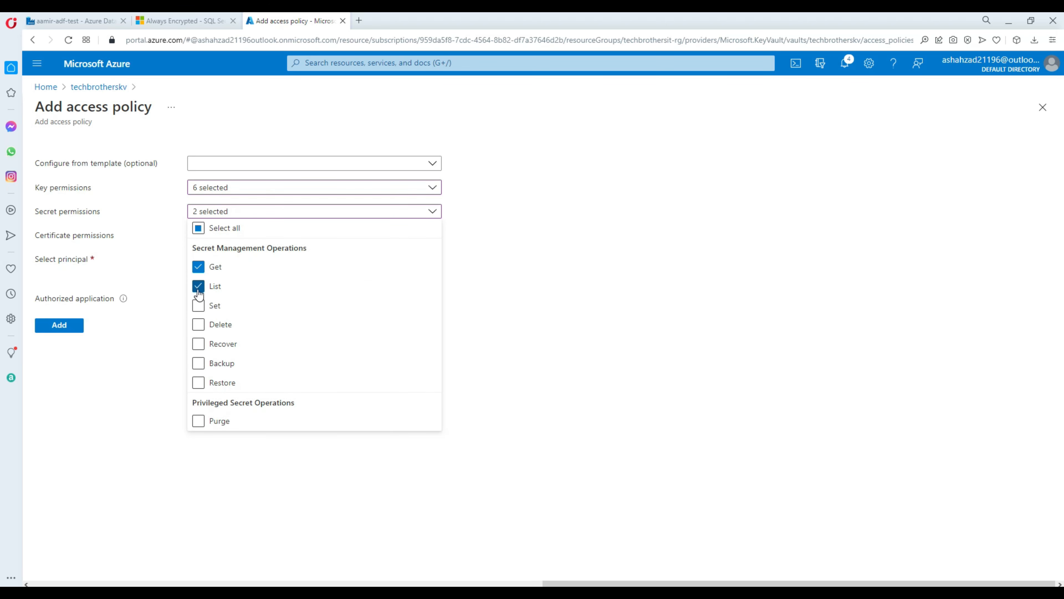
Step: Add the policy, save the vault's access policies, and return to the Data Factory tab
{"action": "left_click", "coordinate": [63, 326]}
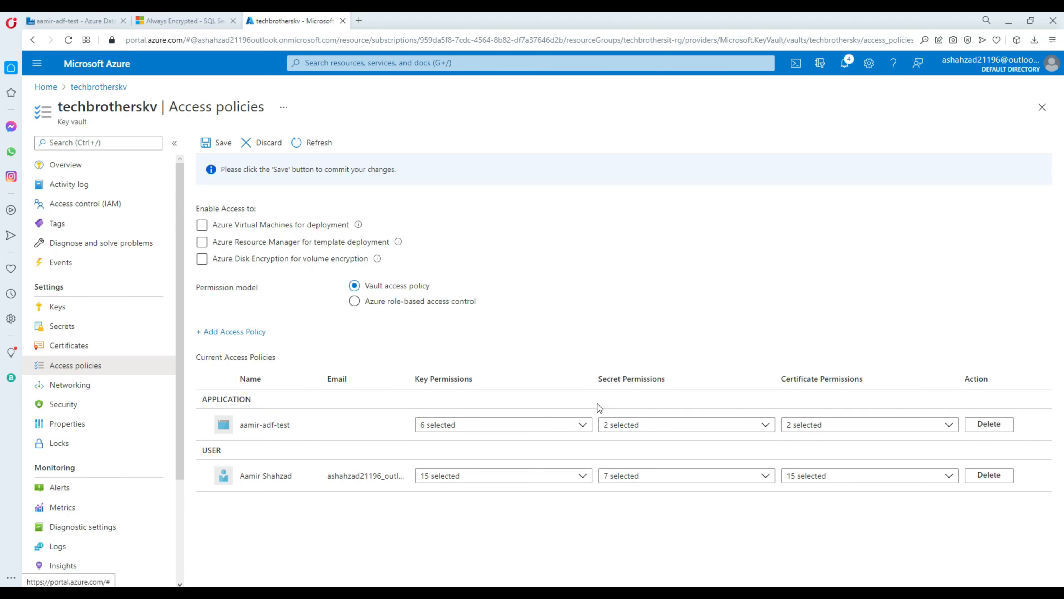
{"action": "left_click", "coordinate": [224, 145]}
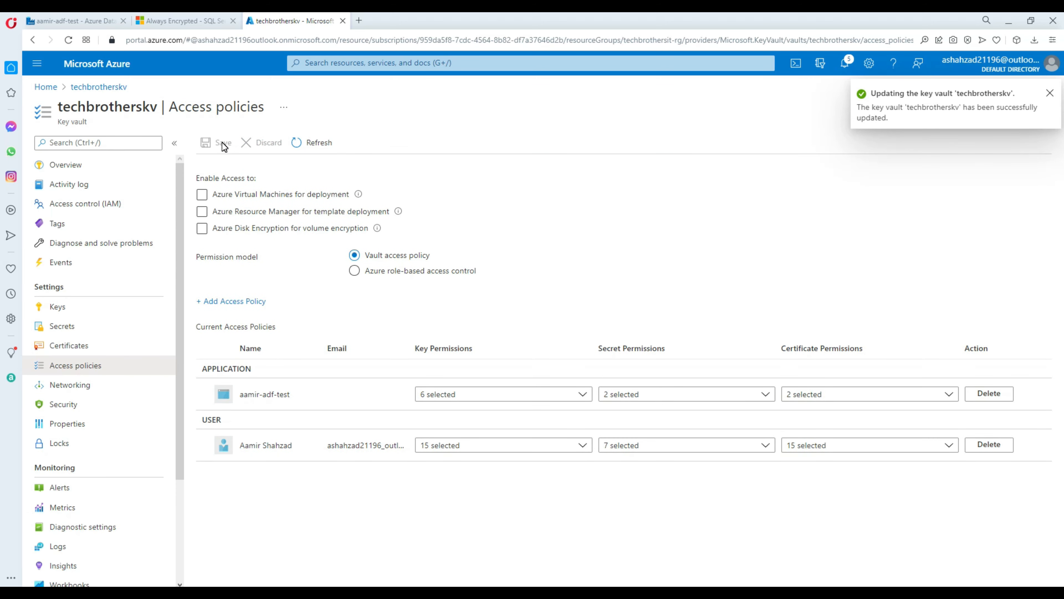
{"action": "left_click", "coordinate": [111, 20]}
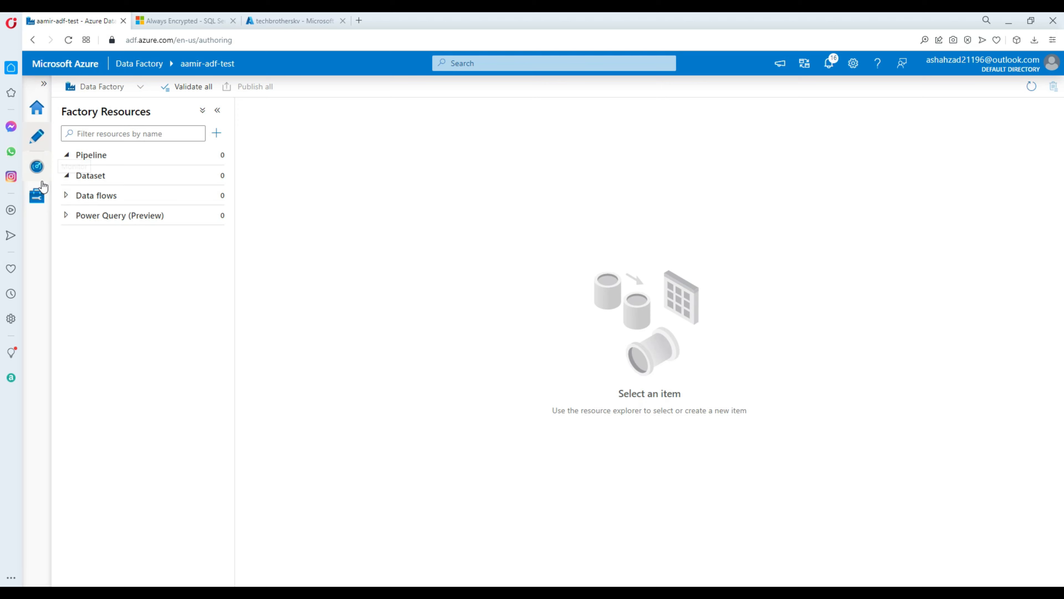
Step: Under Manage > Linked services, create a new linked service, searching 'azure sq' and choosing Azure SQL Database
{"action": "left_click", "coordinate": [41, 205]}
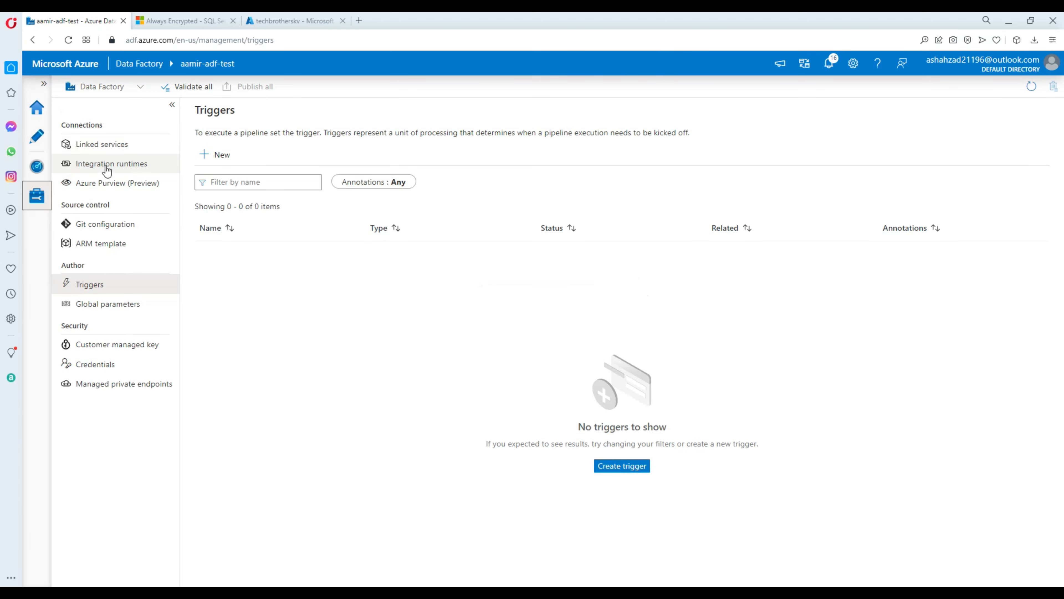
{"action": "left_click", "coordinate": [103, 149]}
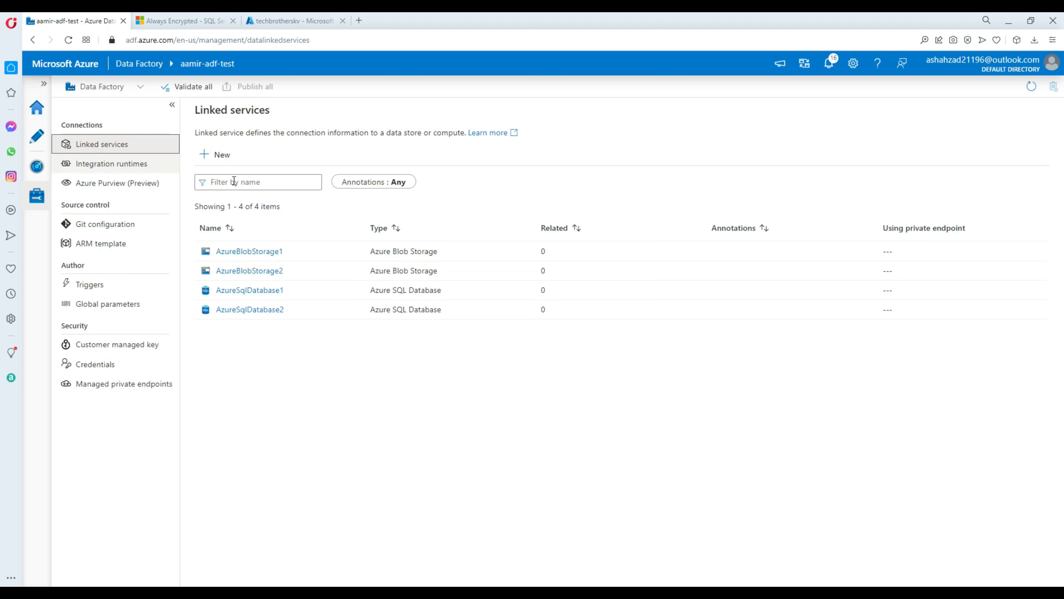
{"action": "left_click", "coordinate": [225, 157]}
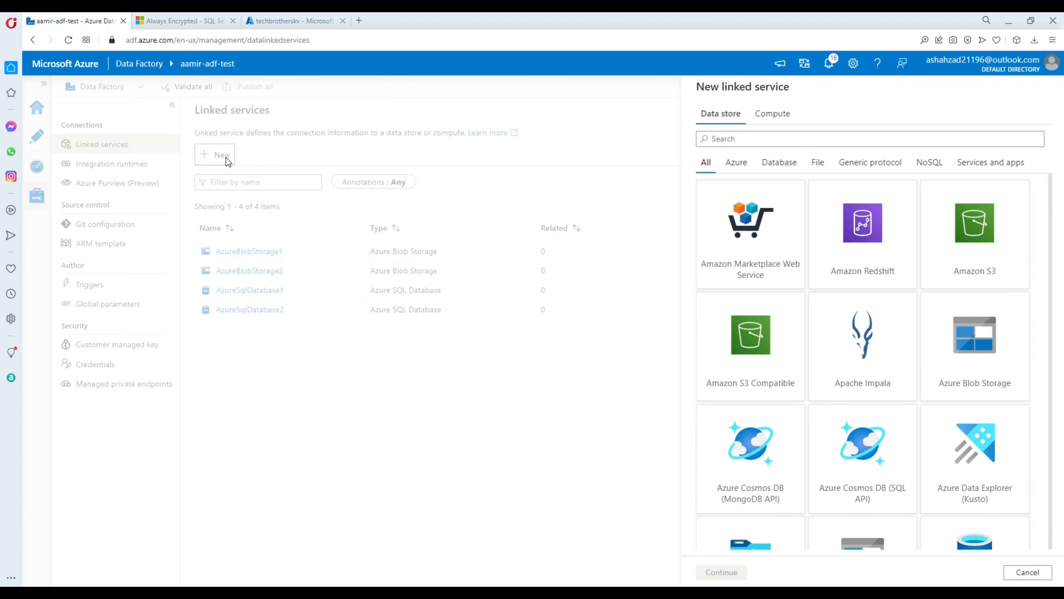
{"action": "type", "text": "a"}
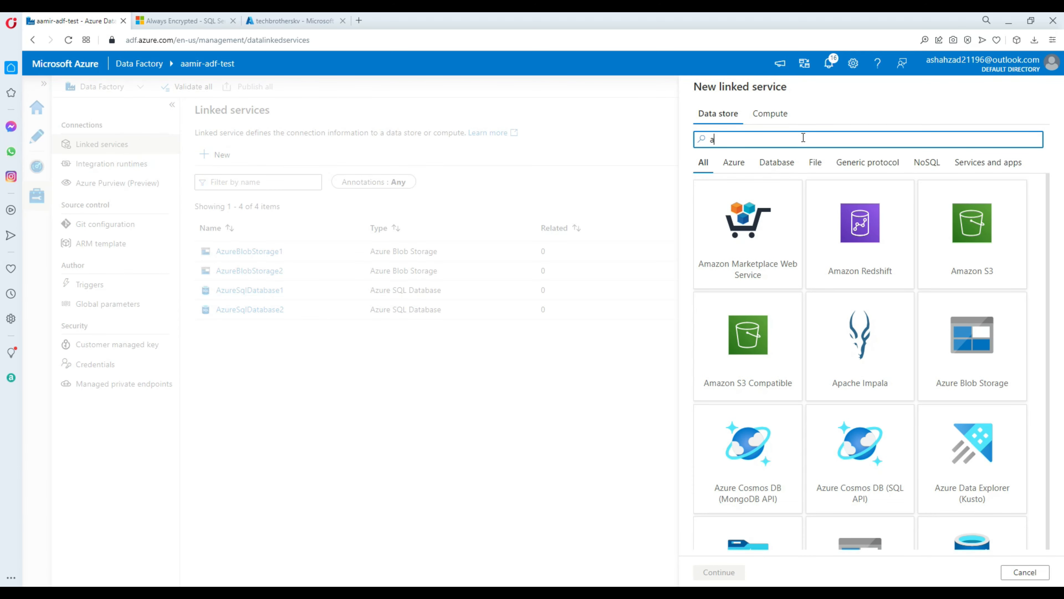
{"action": "type", "text": "zure sql"}
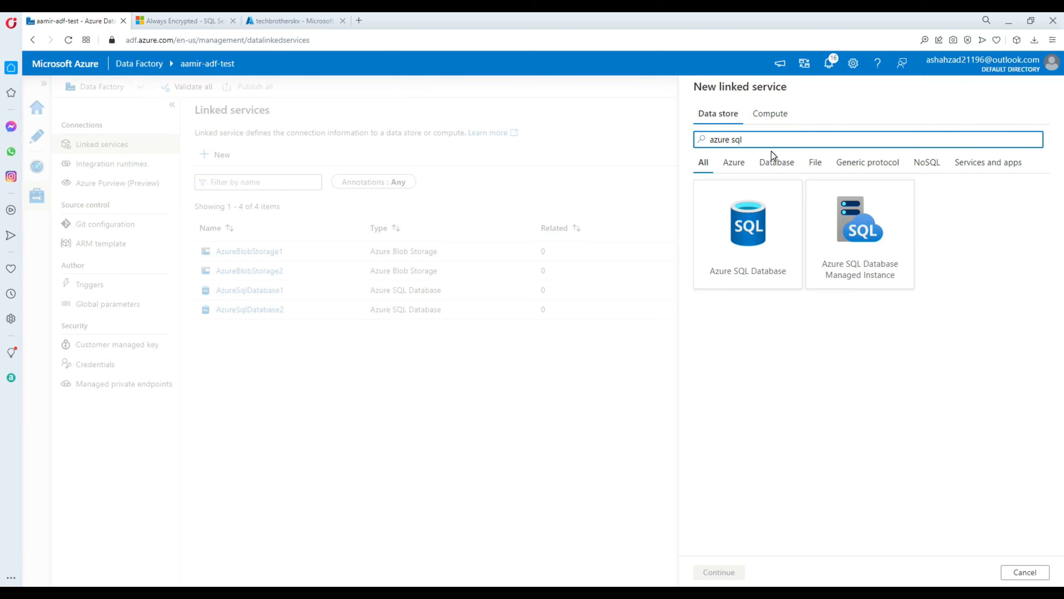
{"action": "left_click", "coordinate": [746, 234]}
{"action": "left_click", "coordinate": [719, 572]}
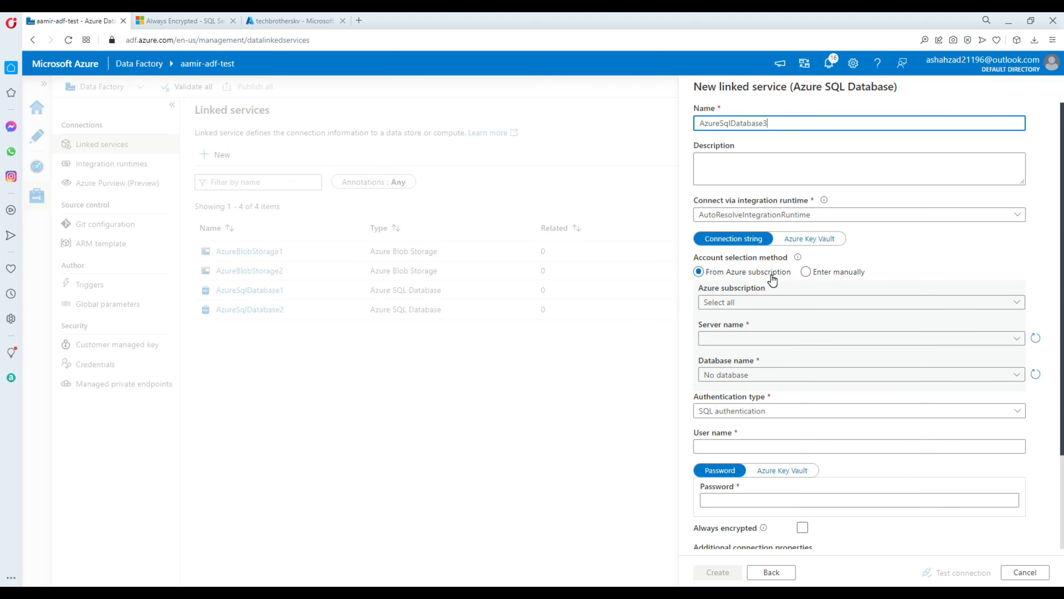
Step: Set Azure subscription 1 and server techbrothersitserver, and refresh the database list
{"action": "left_click", "coordinate": [745, 303]}
{"action": "left_click", "coordinate": [753, 334]}
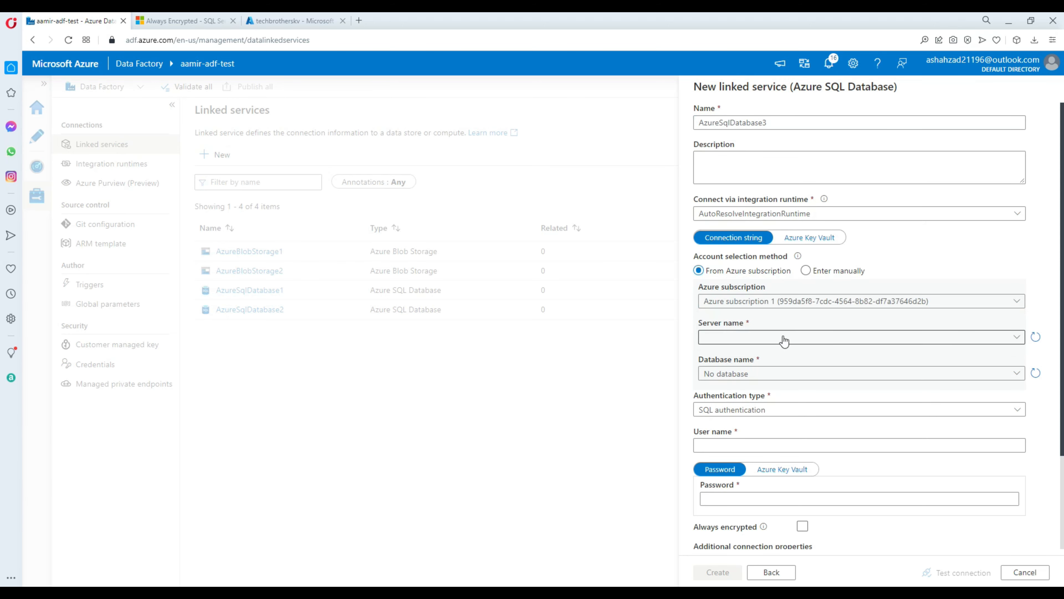
{"action": "left_click", "coordinate": [758, 342]}
{"action": "left_click", "coordinate": [750, 361]}
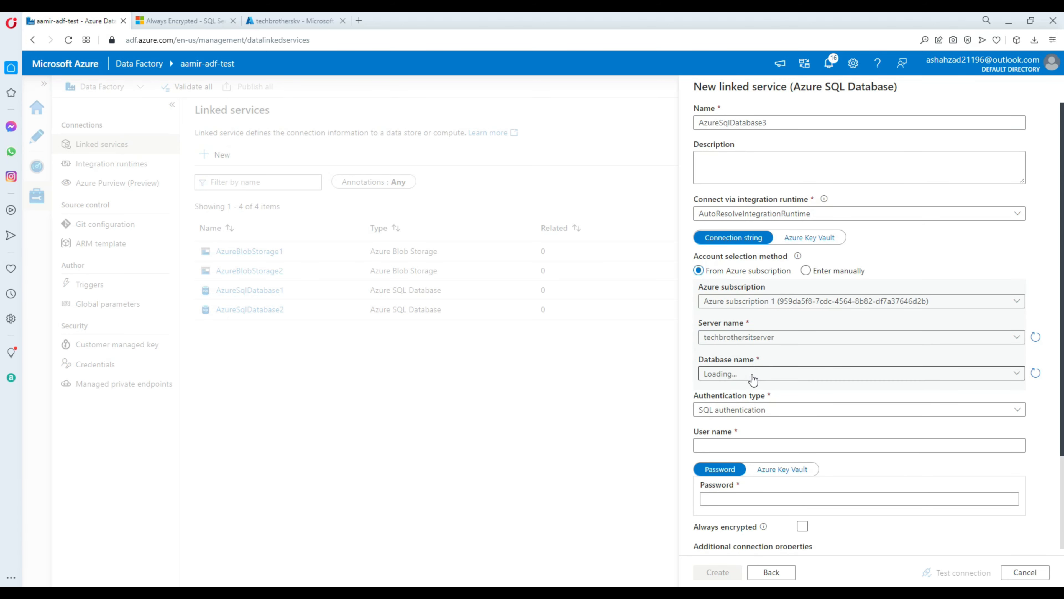
{"action": "left_click", "coordinate": [753, 374]}
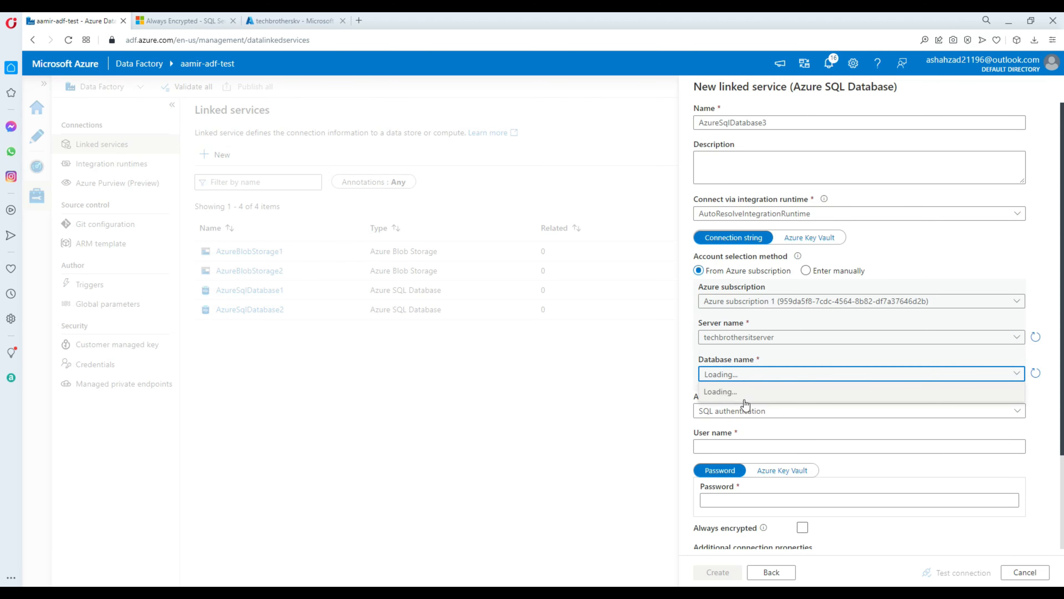
{"action": "left_click", "coordinate": [1036, 373]}
{"action": "left_click", "coordinate": [767, 380]}
{"action": "scroll", "coordinate": [723, 415], "scroll_direction": "down", "scroll_amount": 3}
Step: Turn on Always encrypted, then go to the Azure portal Home page in the key vault tab
{"action": "left_click", "coordinate": [723, 413]}
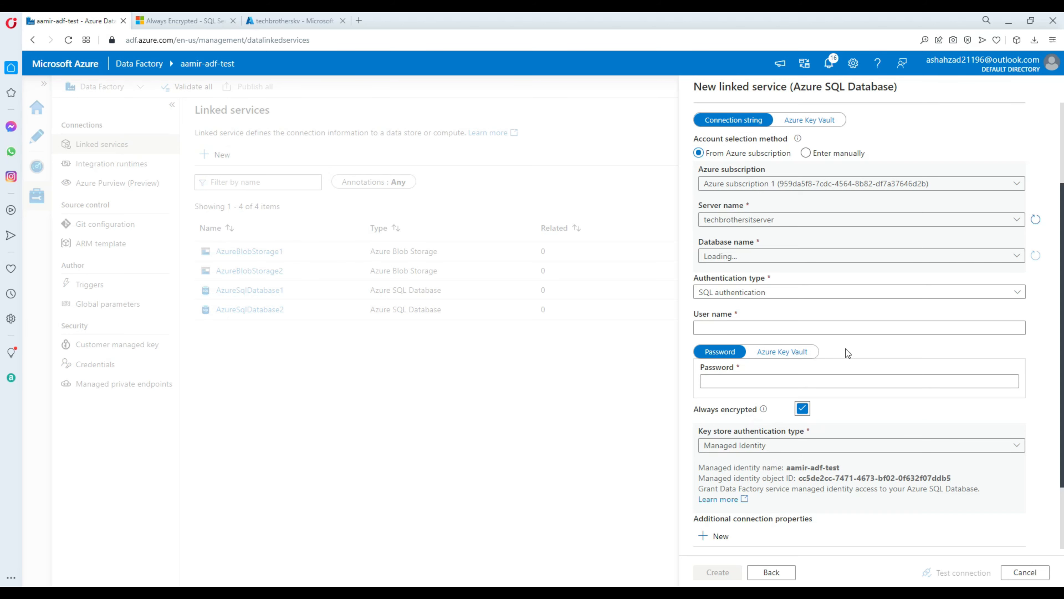
{"action": "scroll", "coordinate": [846, 352], "scroll_direction": "up", "scroll_amount": 2}
{"action": "left_click", "coordinate": [767, 317]}
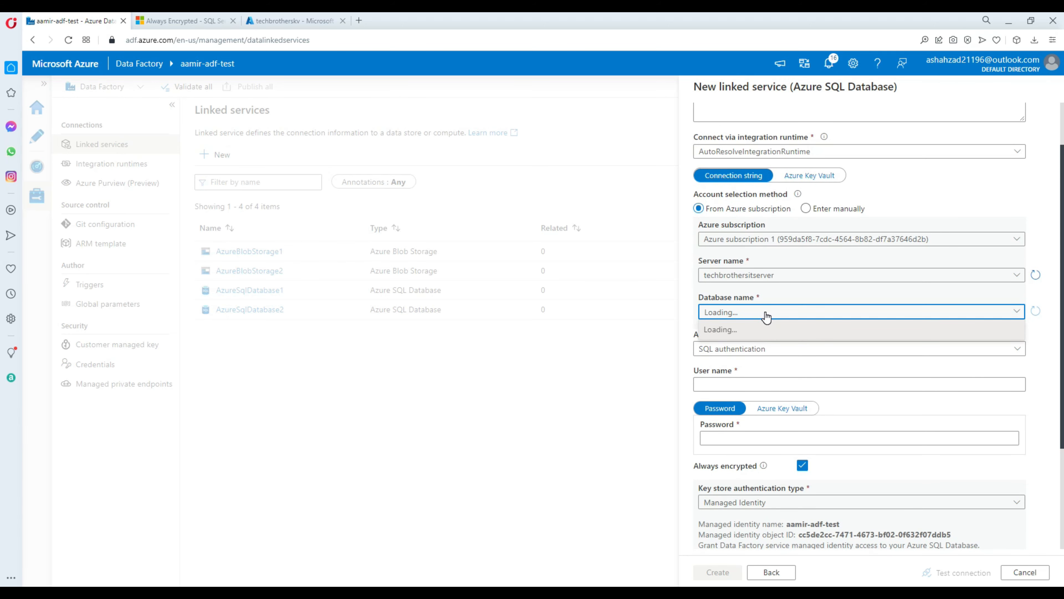
{"action": "left_click", "coordinate": [765, 317]}
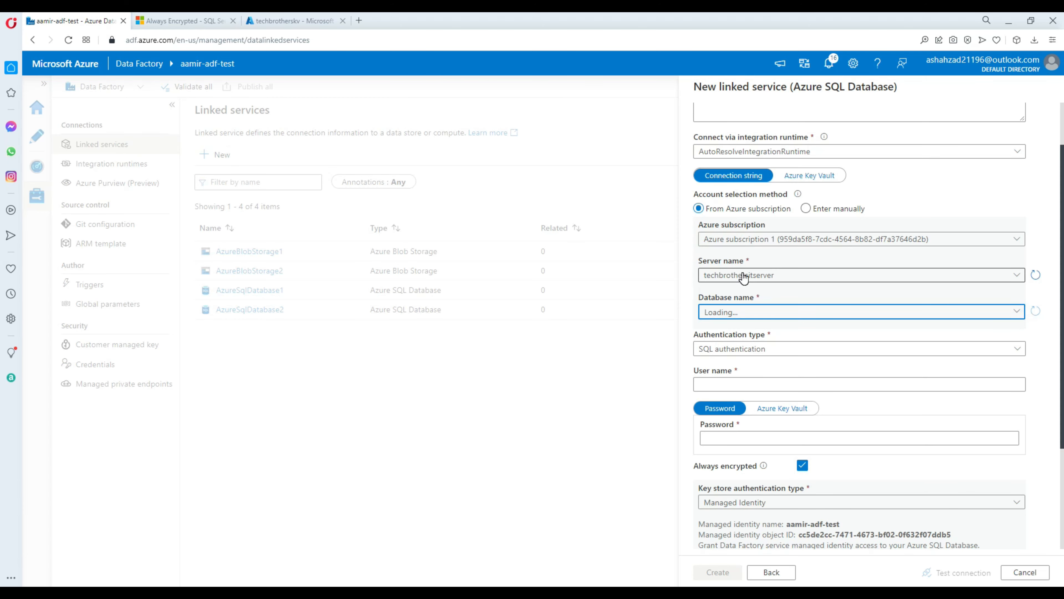
{"action": "left_click", "coordinate": [273, 17]}
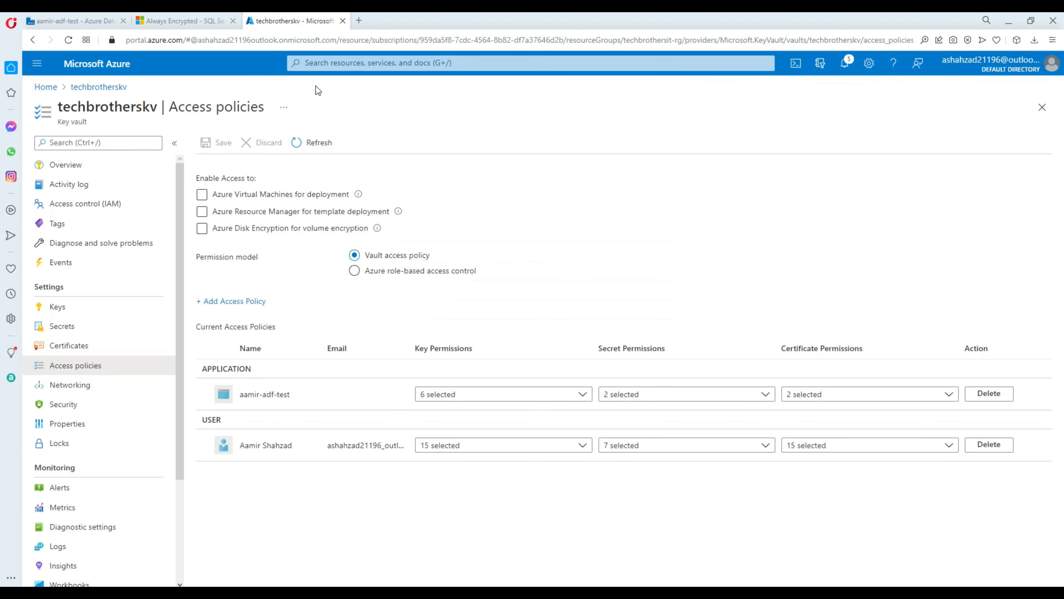
{"action": "left_click", "coordinate": [46, 88]}
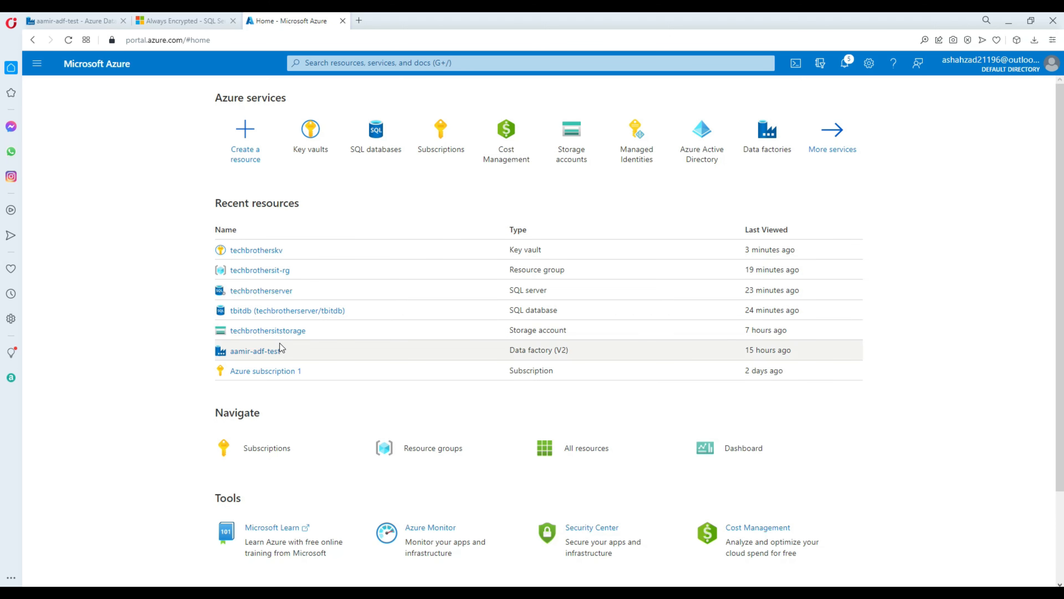
Step: Check techbrotherserver's Firewalls and virtual networks settings, then go back to the Data Factory form
{"action": "left_click", "coordinate": [261, 291]}
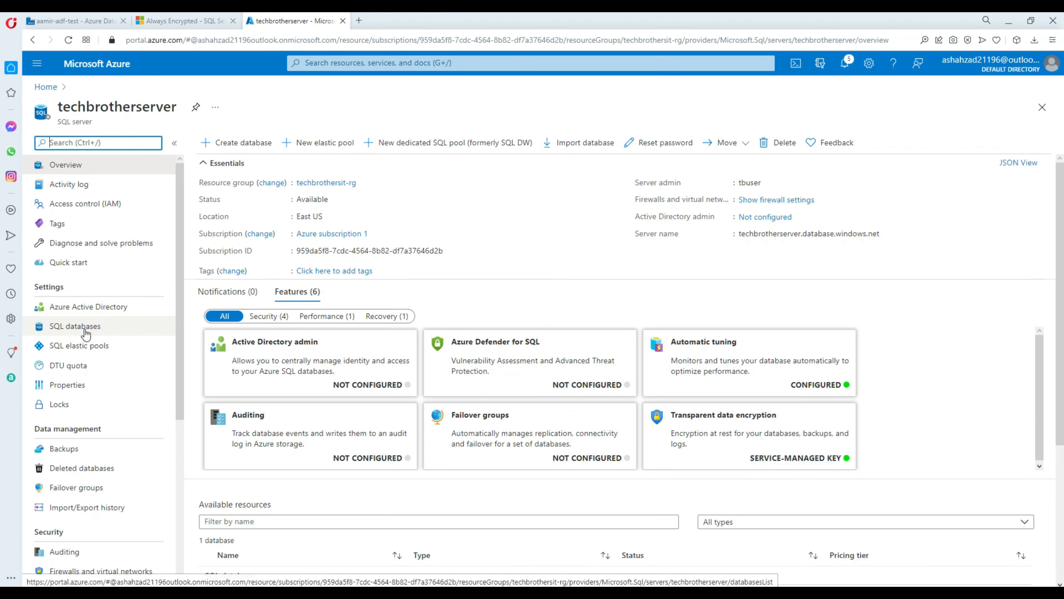
{"action": "scroll", "coordinate": [94, 369], "scroll_direction": "down", "scroll_amount": 3}
{"action": "left_click", "coordinate": [115, 461]}
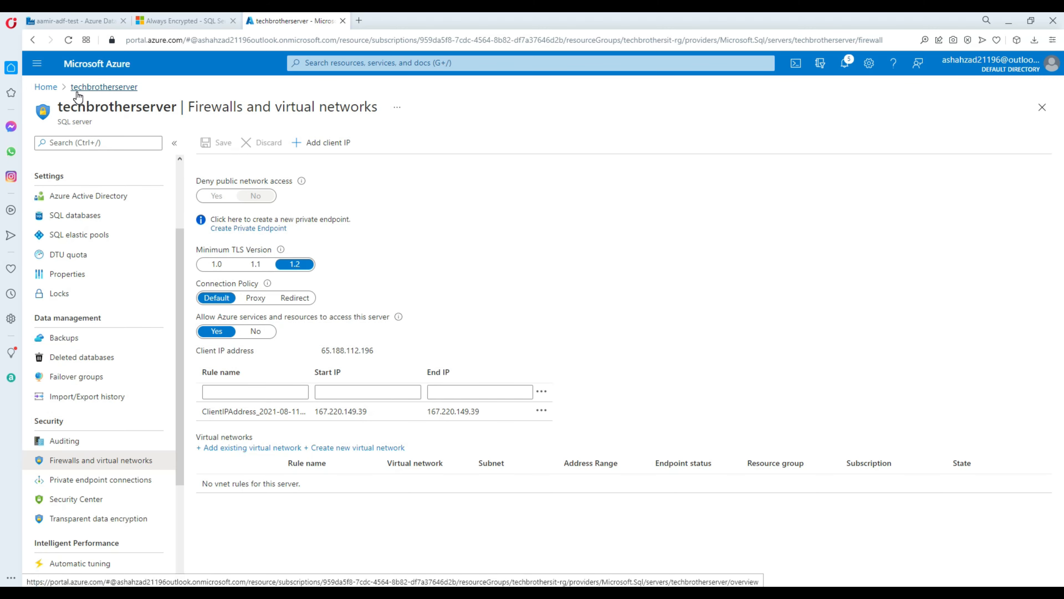
{"action": "left_click", "coordinate": [86, 87]}
{"action": "left_click", "coordinate": [46, 87]}
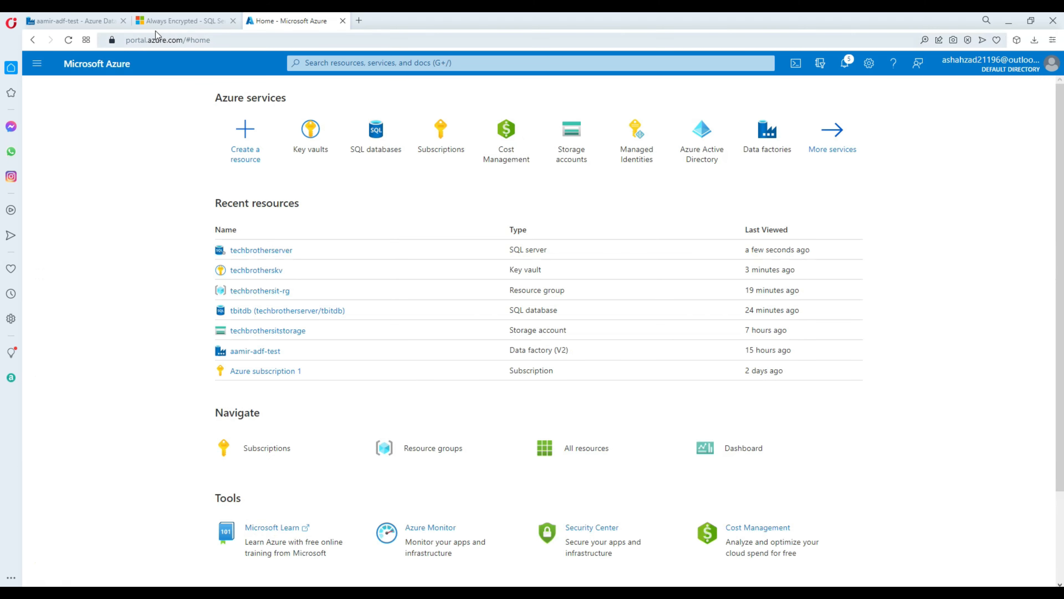
{"action": "left_click", "coordinate": [114, 22]}
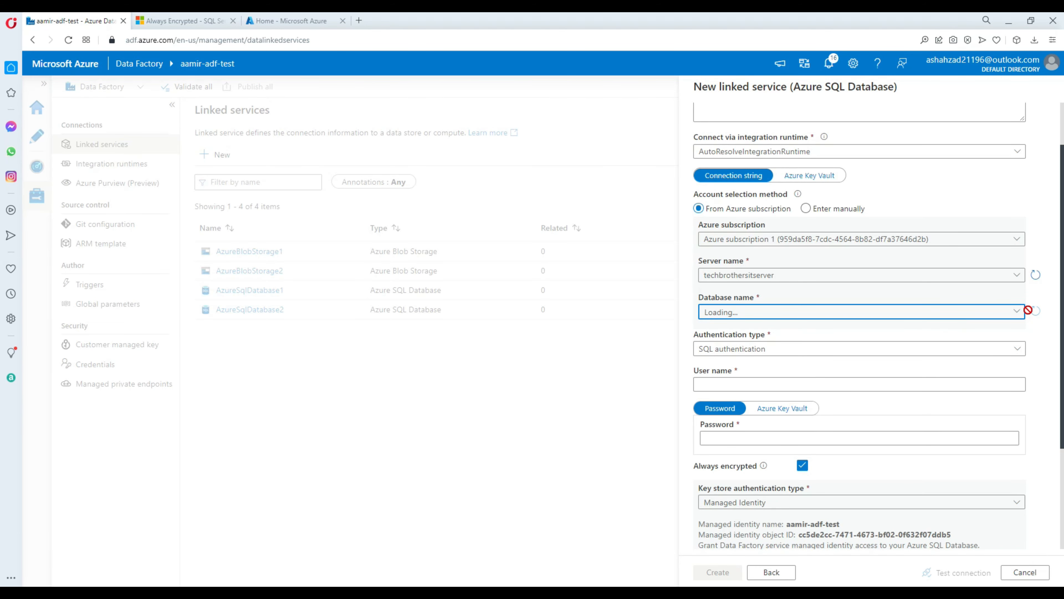
Step: Re-select Azure subscription 1 and techbrothersitserver, and refresh the still-loading lists
{"action": "left_click", "coordinate": [827, 239]}
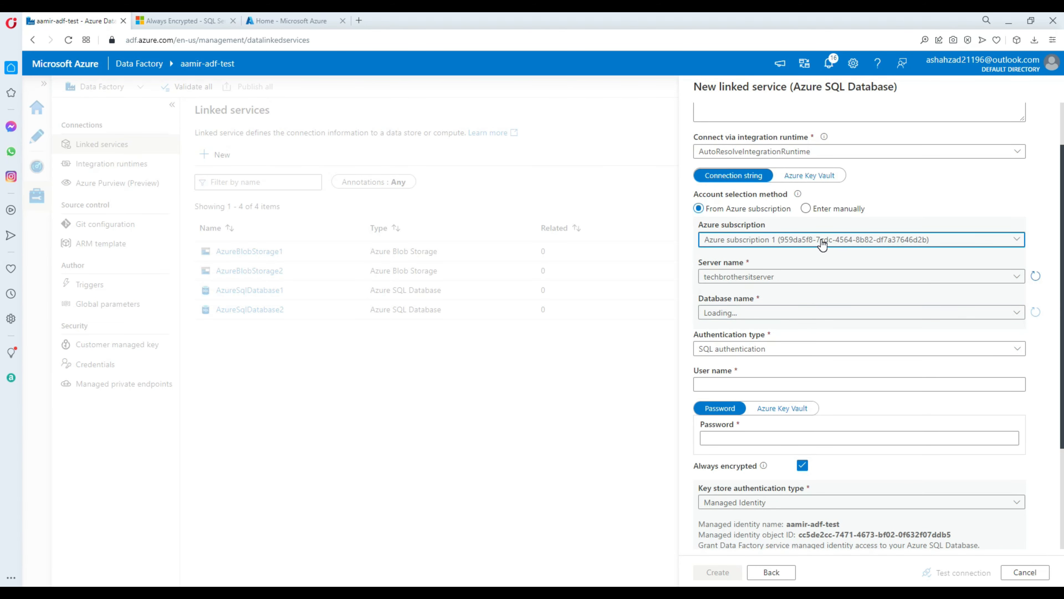
{"action": "left_click", "coordinate": [779, 276]}
{"action": "left_click", "coordinate": [781, 278]}
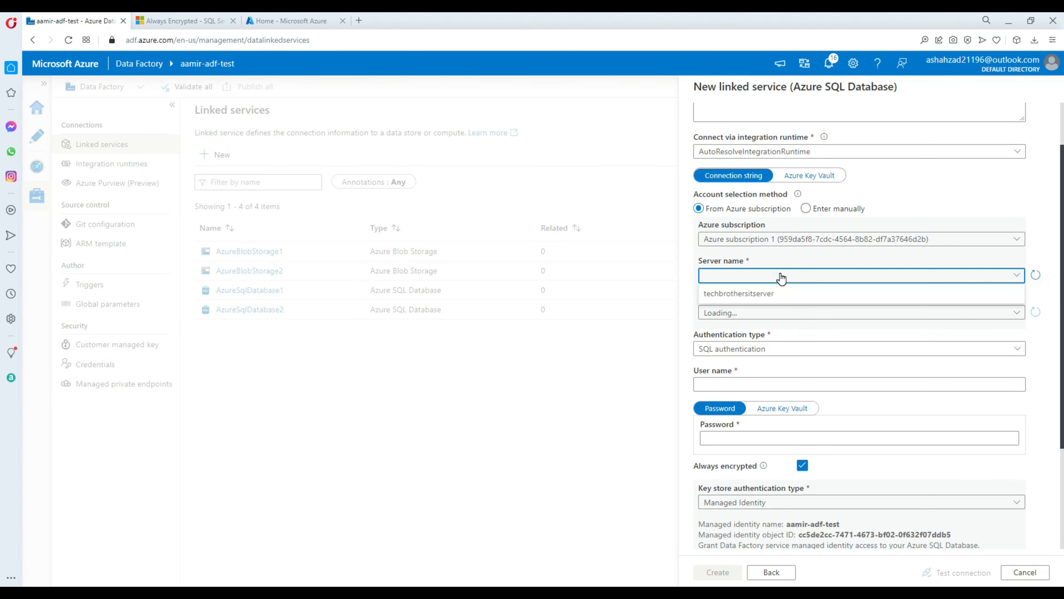
{"action": "left_click", "coordinate": [762, 289]}
{"action": "left_click", "coordinate": [764, 315]}
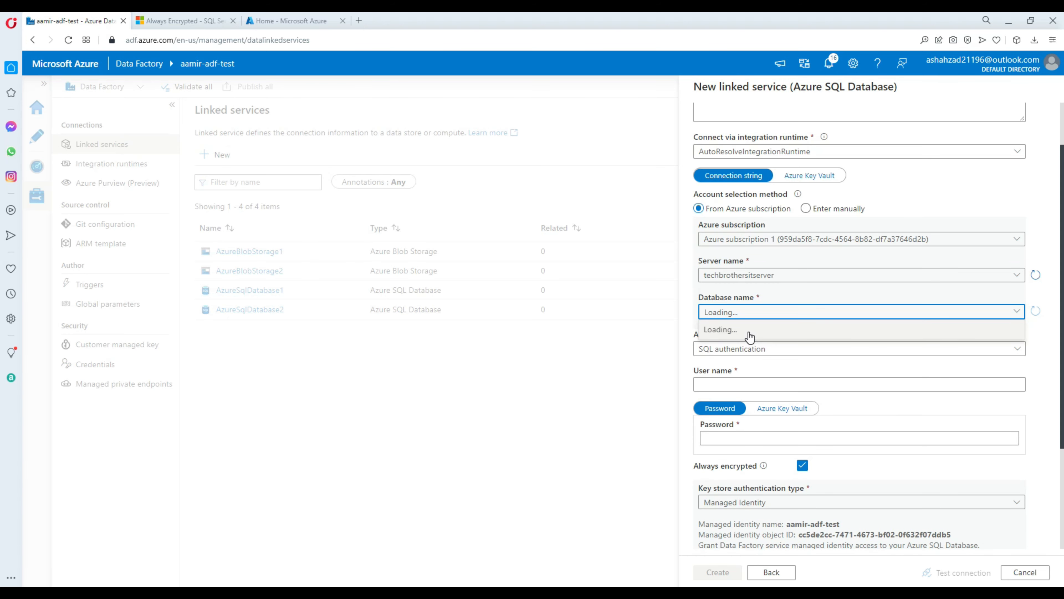
{"action": "left_click", "coordinate": [1035, 275]}
Step: Turn off Always encrypted and discard the unsaved linked service
{"action": "left_click", "coordinate": [802, 464]}
{"action": "scroll", "coordinate": [810, 373], "scroll_direction": "down", "scroll_amount": 2}
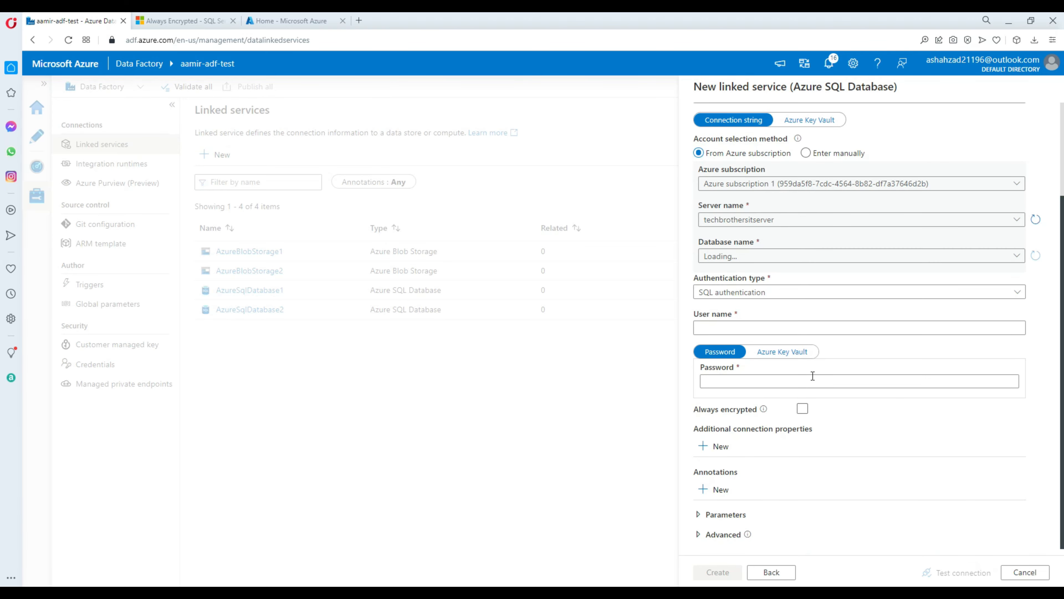
{"action": "left_click", "coordinate": [1025, 571]}
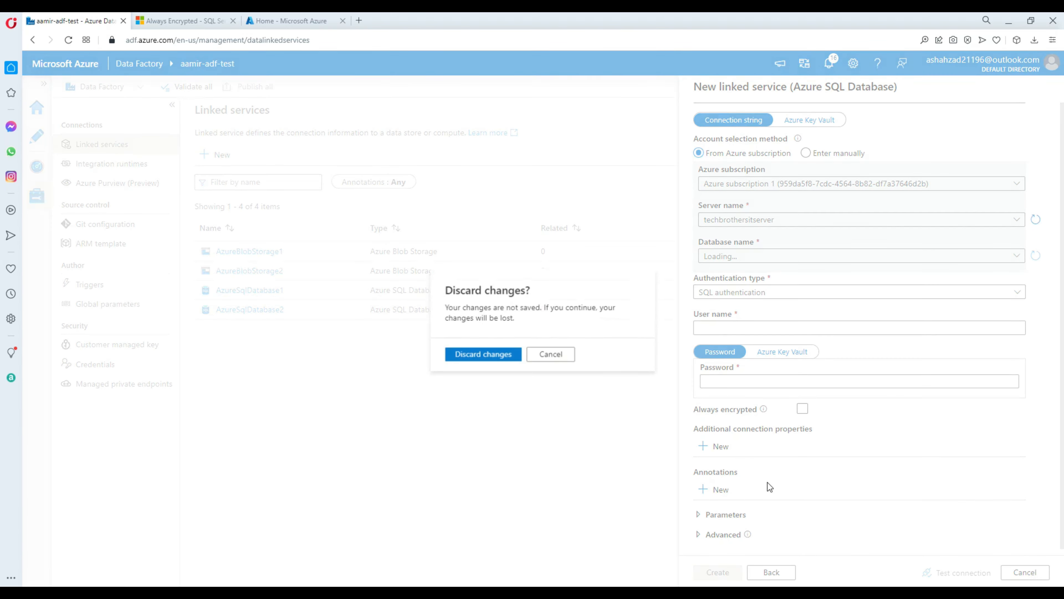
{"action": "left_click", "coordinate": [493, 356]}
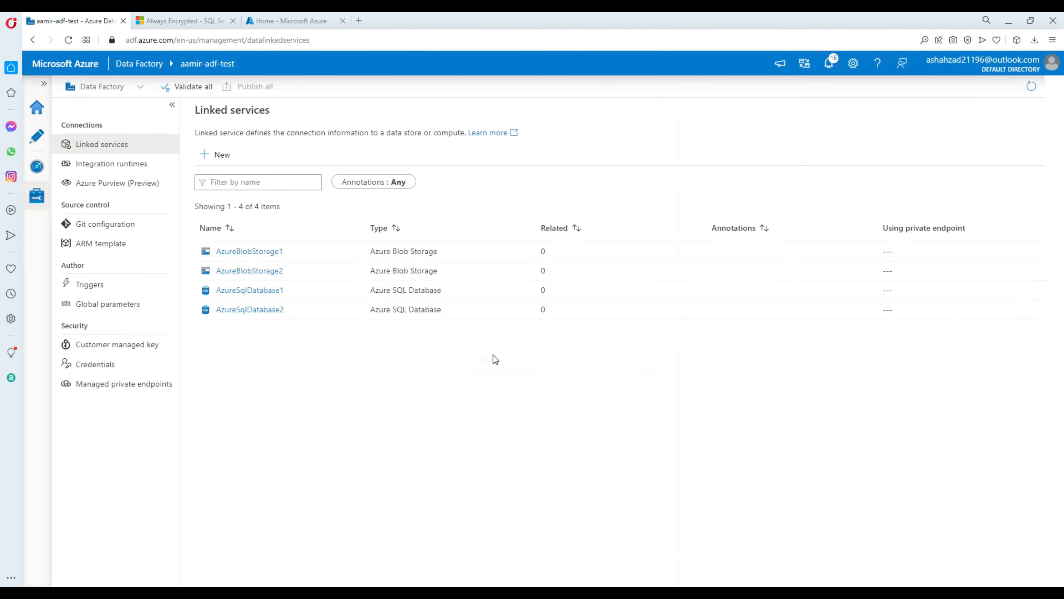
Step: Create a new Azure SQL Database linked service via 'azure sql' search and choose Azure subscription 1
{"action": "left_click", "coordinate": [221, 158]}
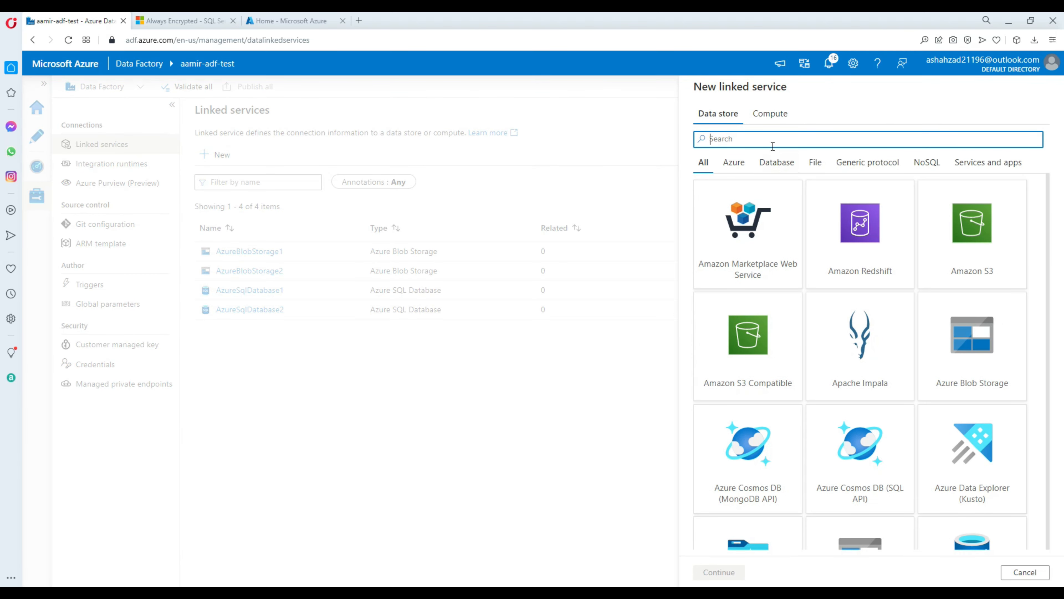
{"action": "type", "text": "azure sql"}
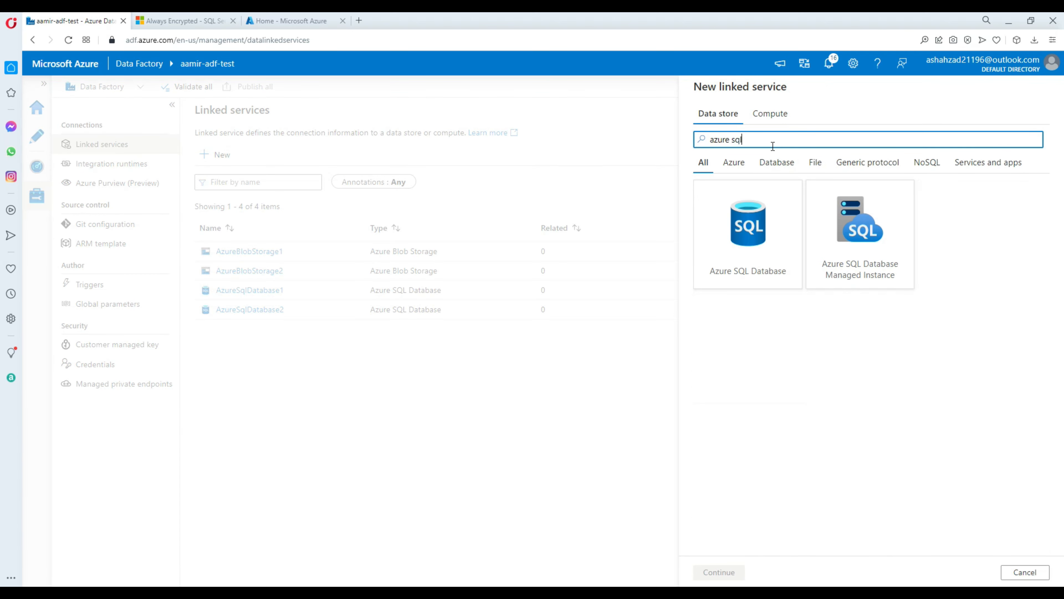
{"action": "left_click", "coordinate": [730, 221]}
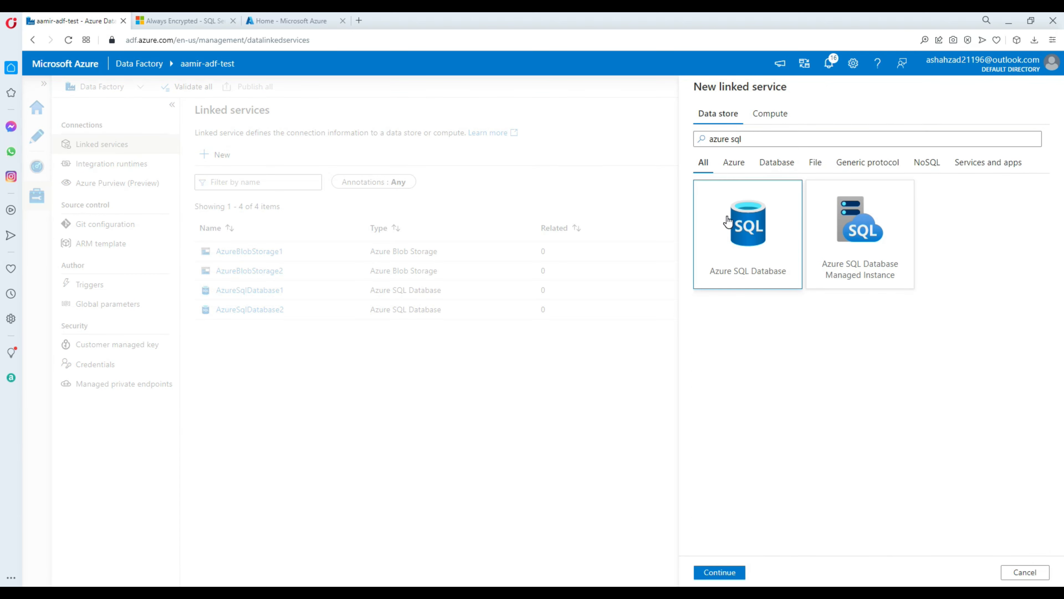
{"action": "left_click", "coordinate": [718, 572]}
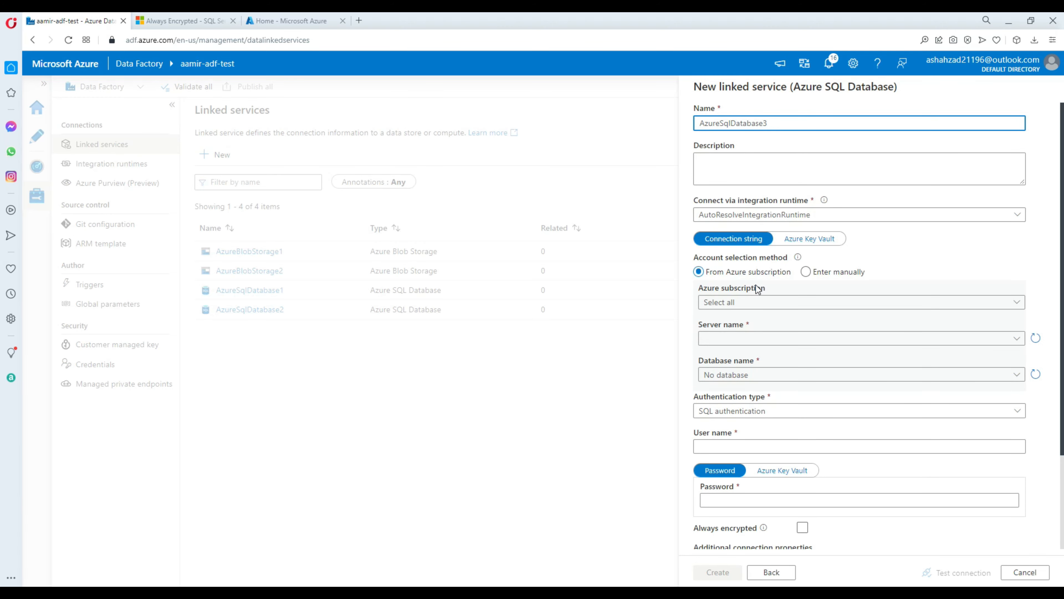
{"action": "left_click", "coordinate": [746, 304]}
{"action": "left_click", "coordinate": [751, 341]}
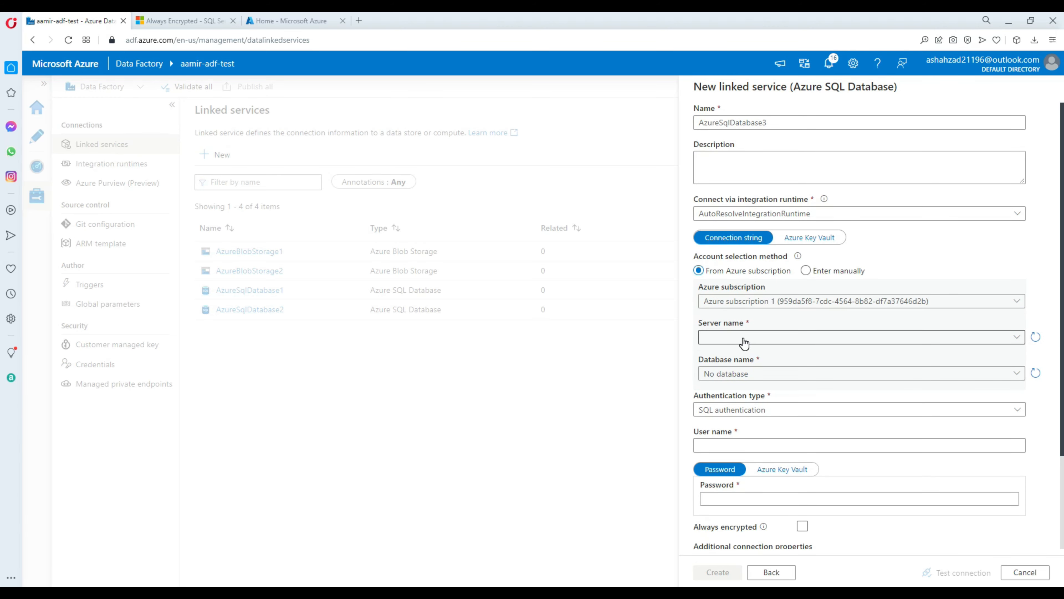
{"action": "left_click", "coordinate": [745, 340]}
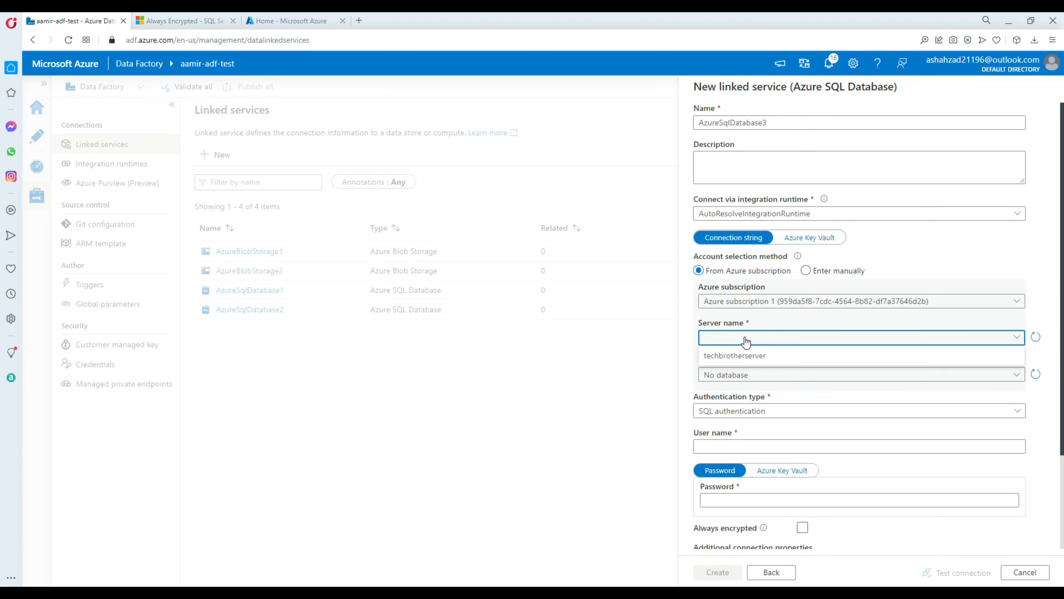